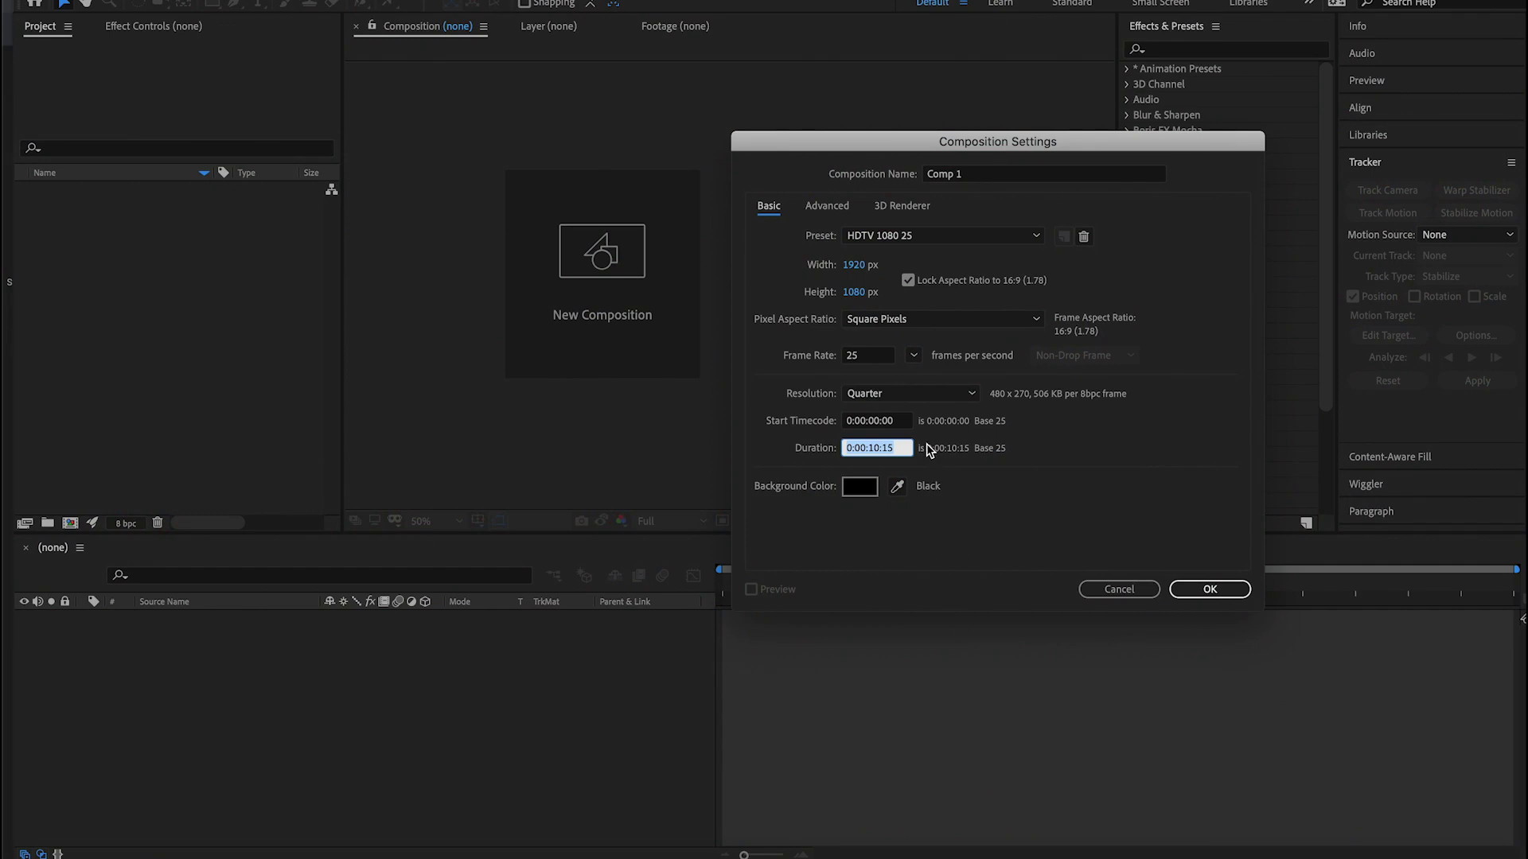
Name the composition Goul and add C0125.MP4 to it at 50% scale.
drag(1000, 173, 899, 176)
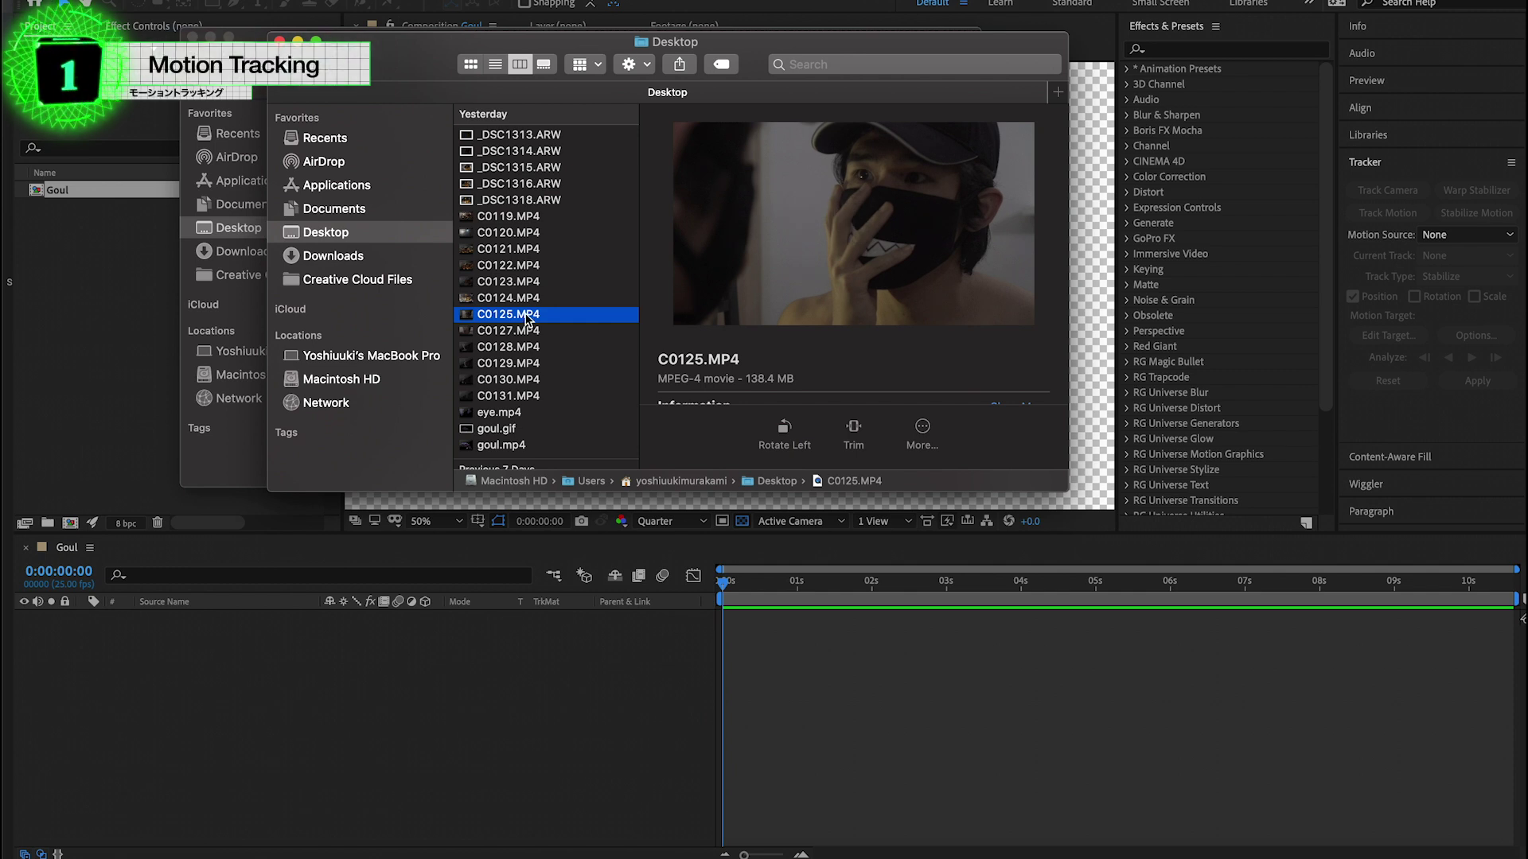
drag(510, 720, 507, 713)
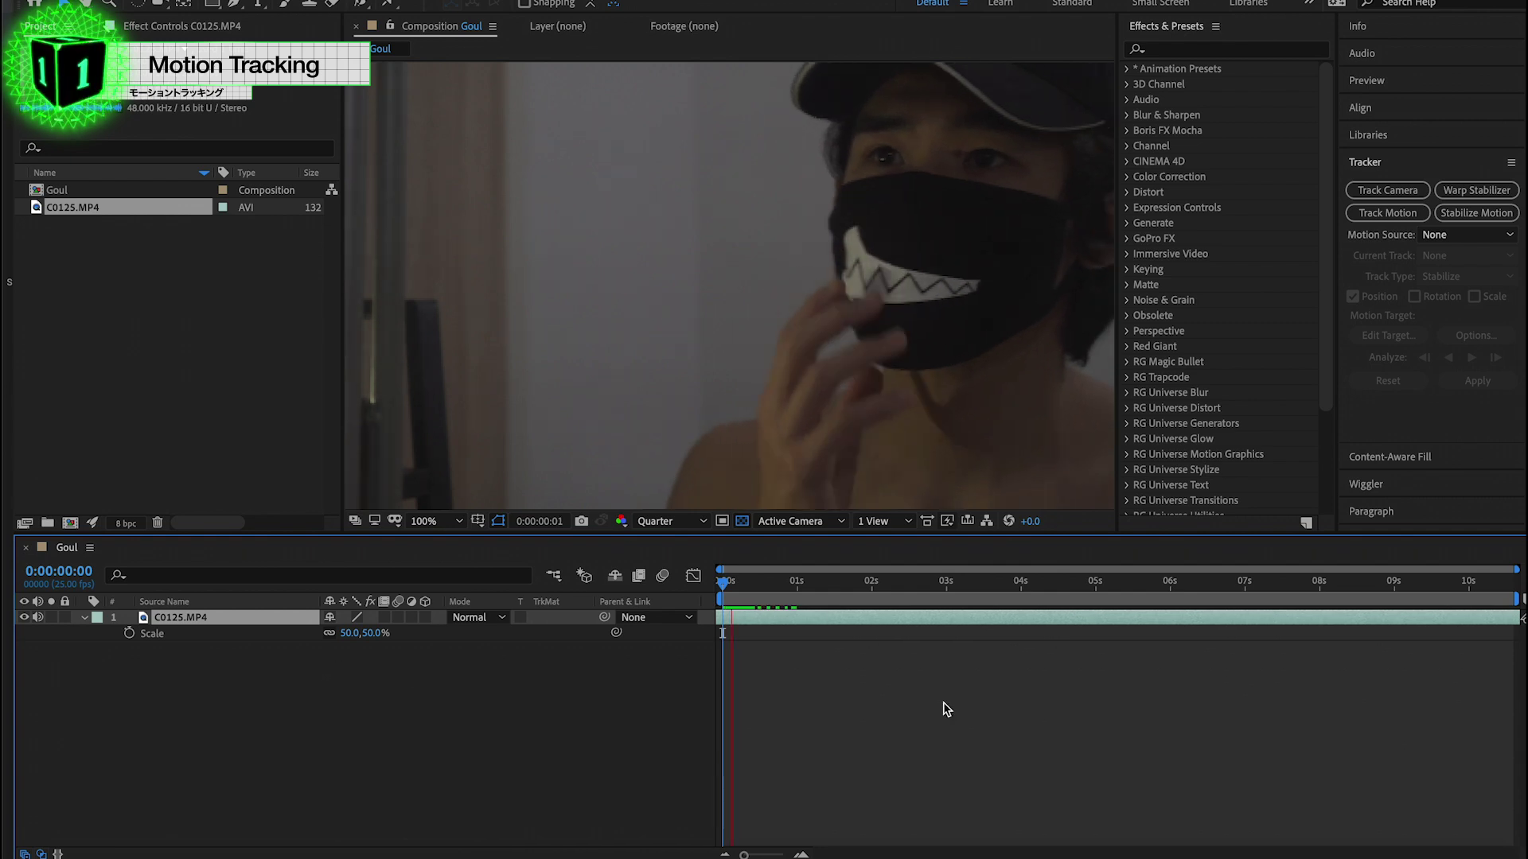
At about 4 seconds, start a motion tracker and place Track Point 1 on the eye.
drag(1010, 600, 1029, 609)
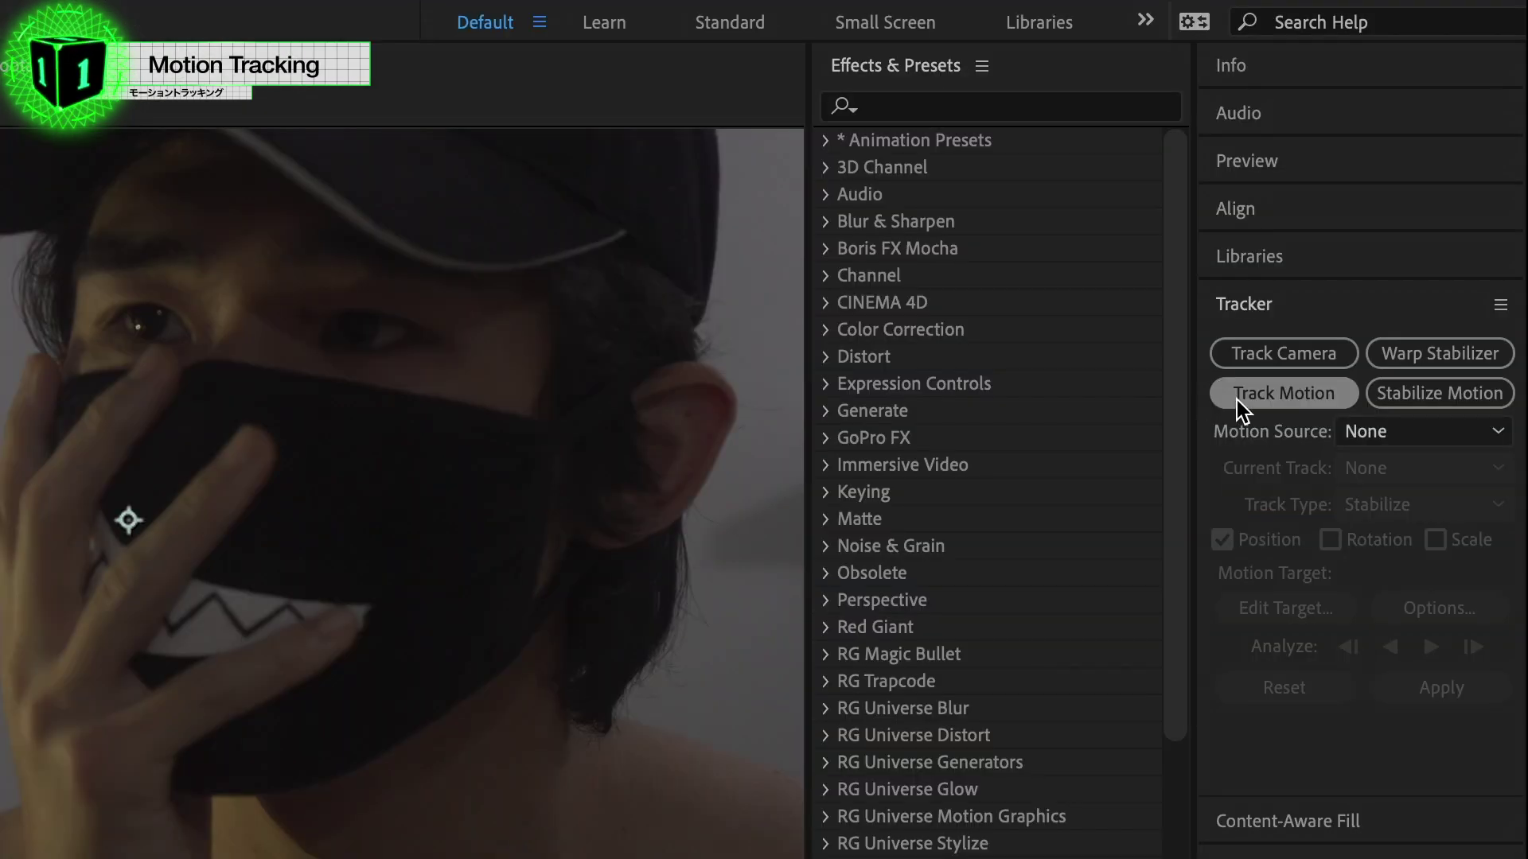
click(1286, 404)
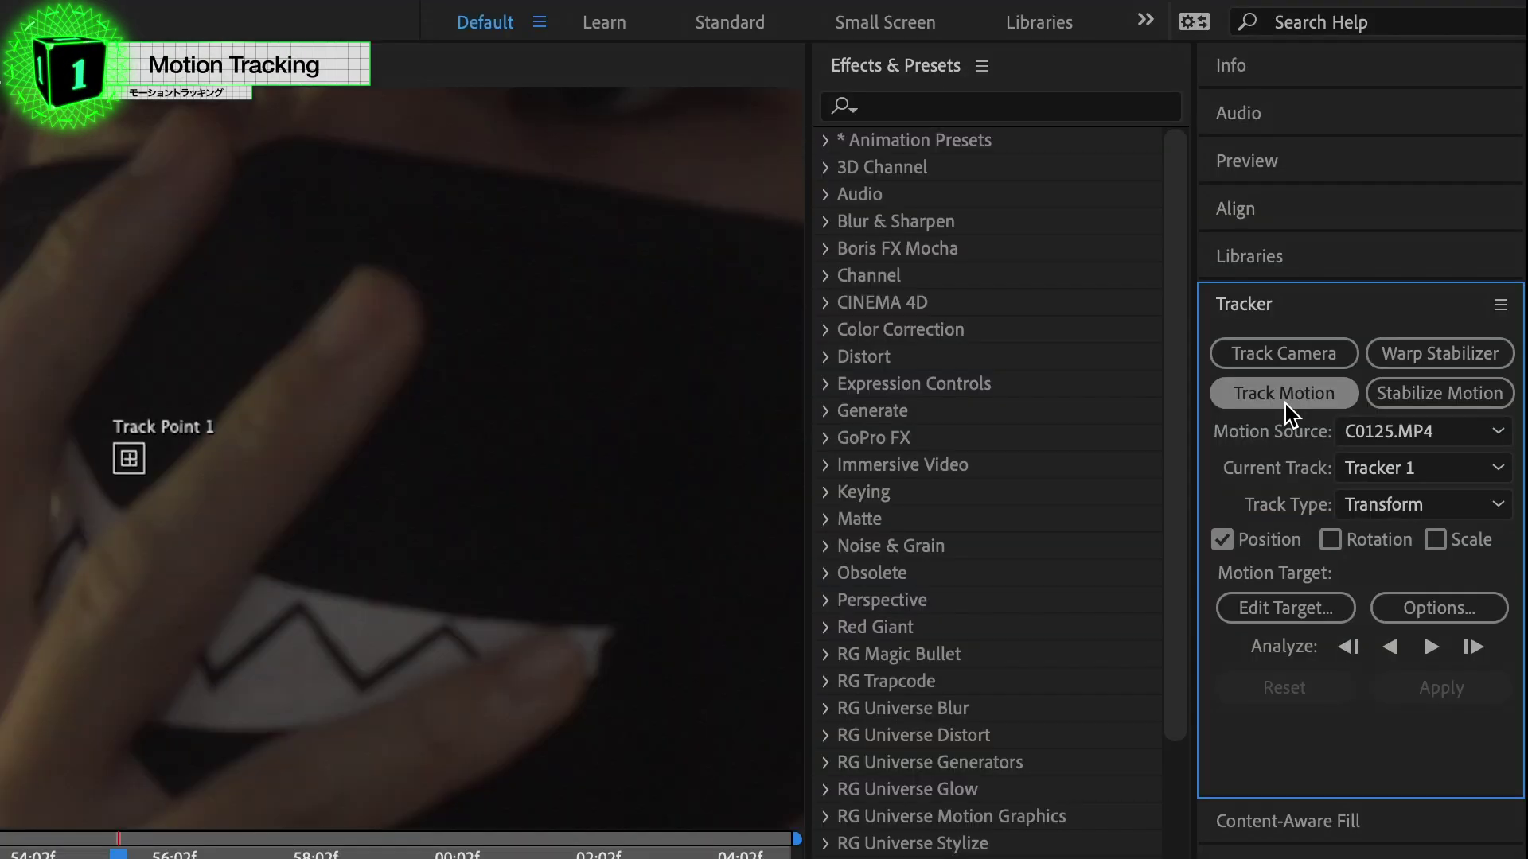
drag(308, 209, 325, 388)
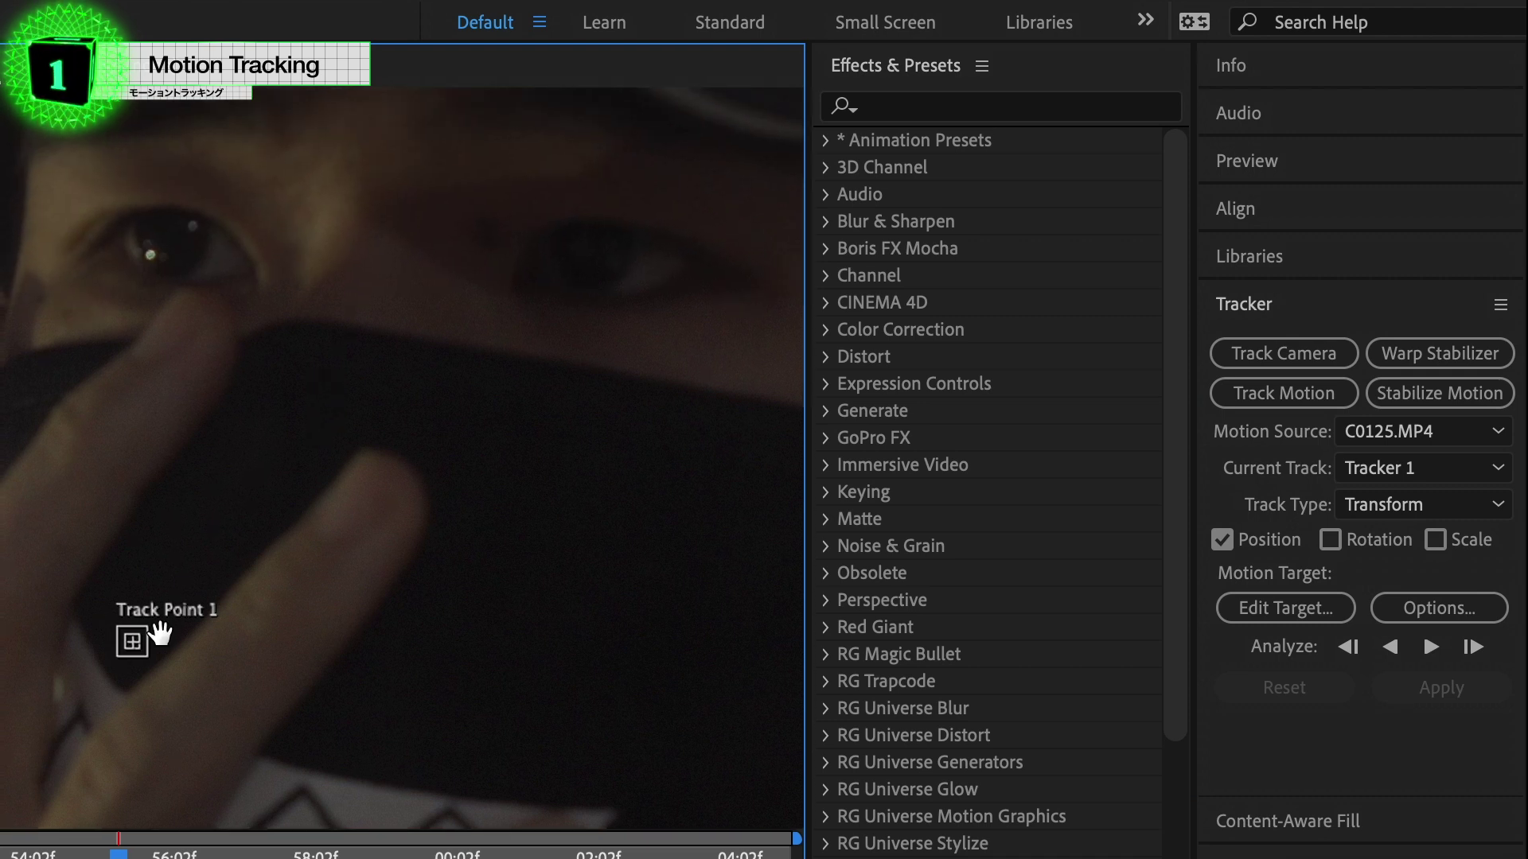
mouse_move(143, 637)
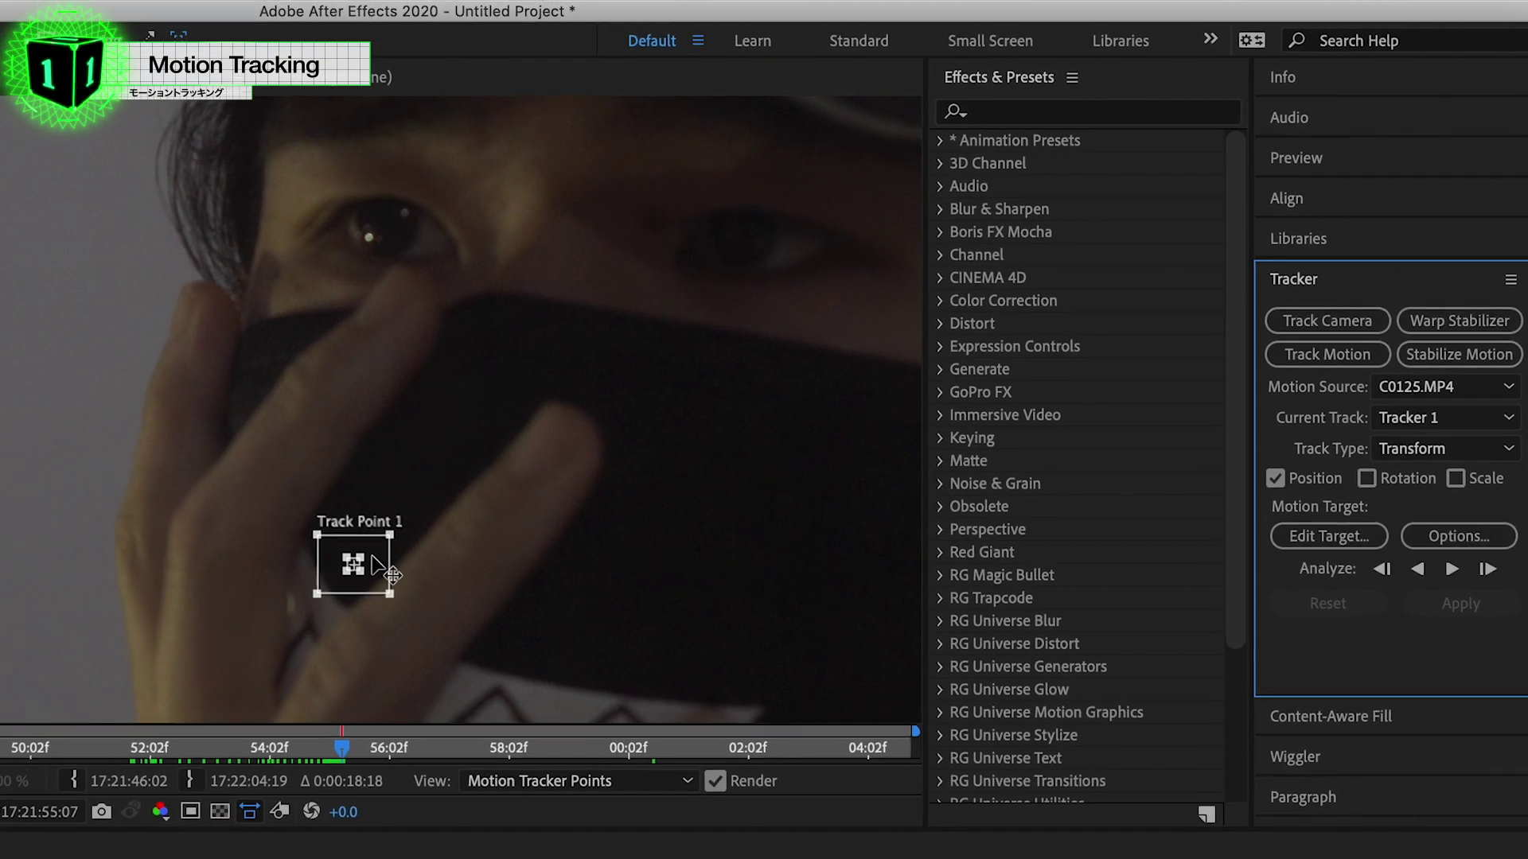
click(370, 563)
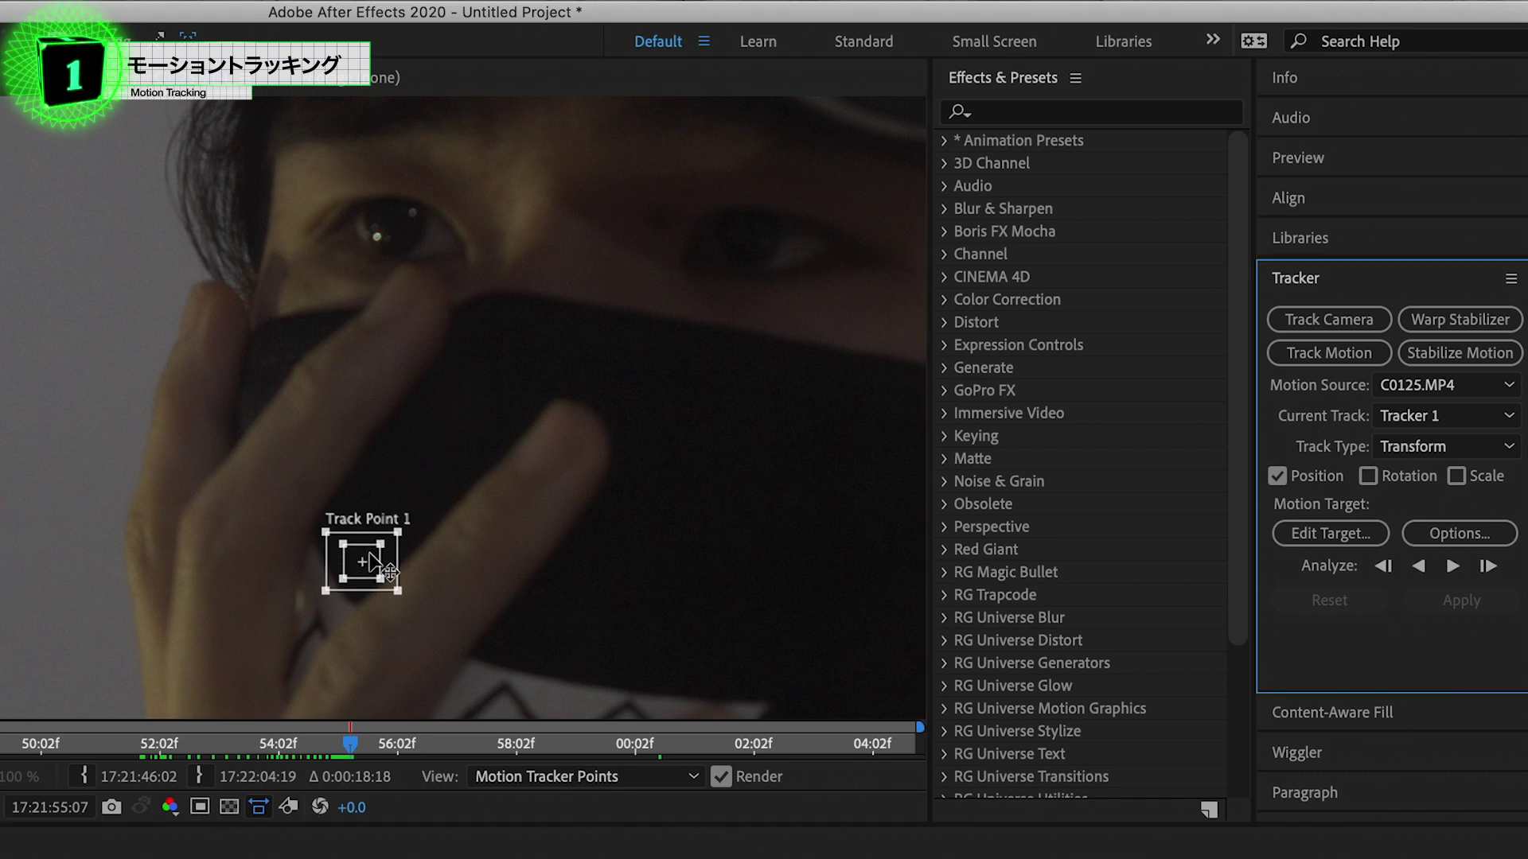
mouse_move(372, 561)
mouse_down()
mouse_move(403, 231)
mouse_move(388, 237)
mouse_up()
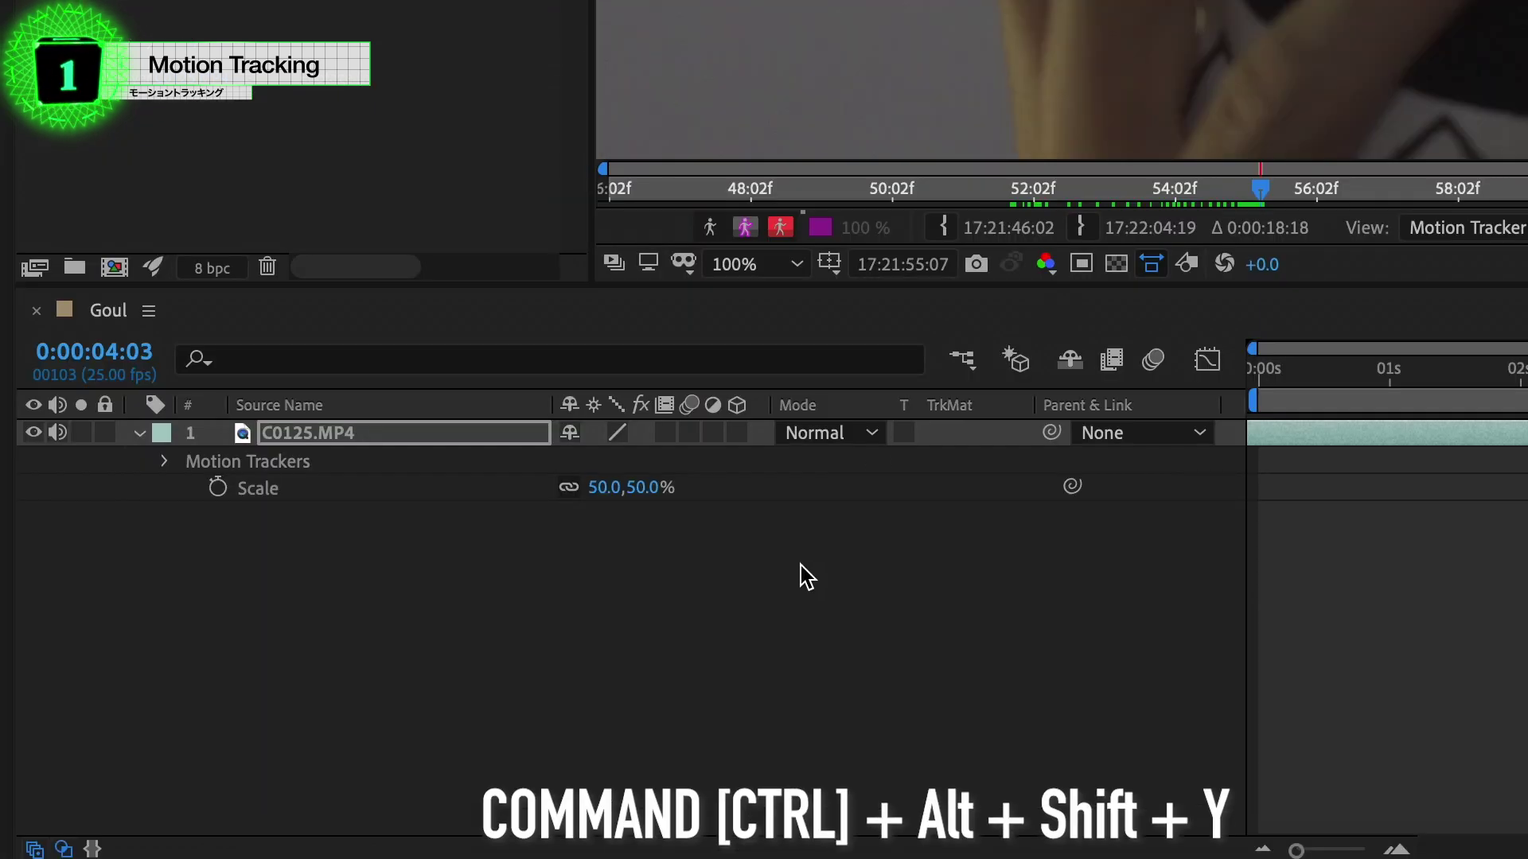
Add Null 1 as the tracker's motion target and analyze the eye forward through the clip.
click(801, 565)
key(ctrl+alt+shift+y)
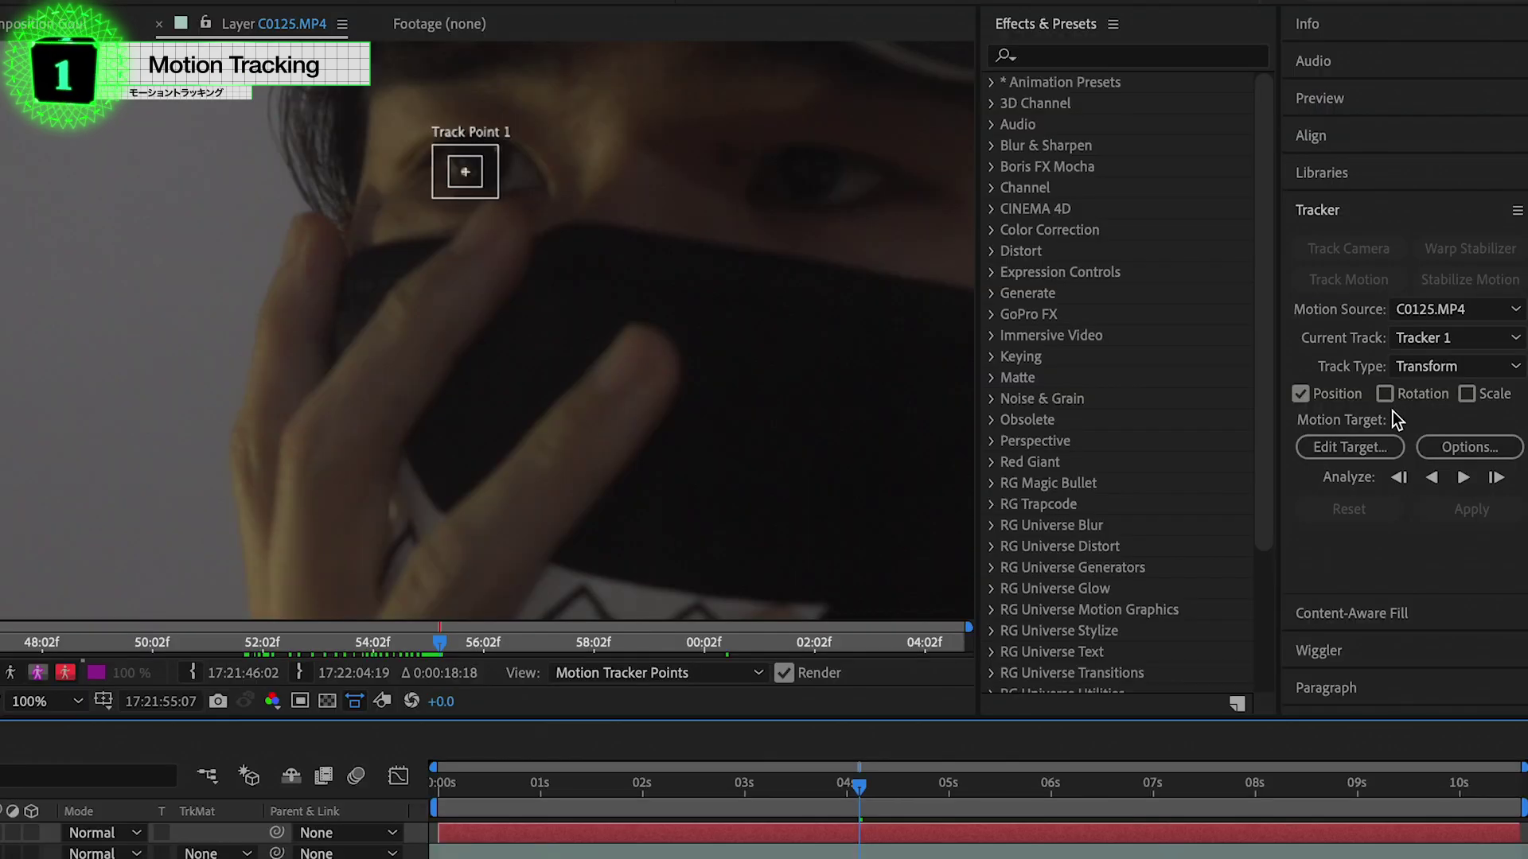
click(1368, 452)
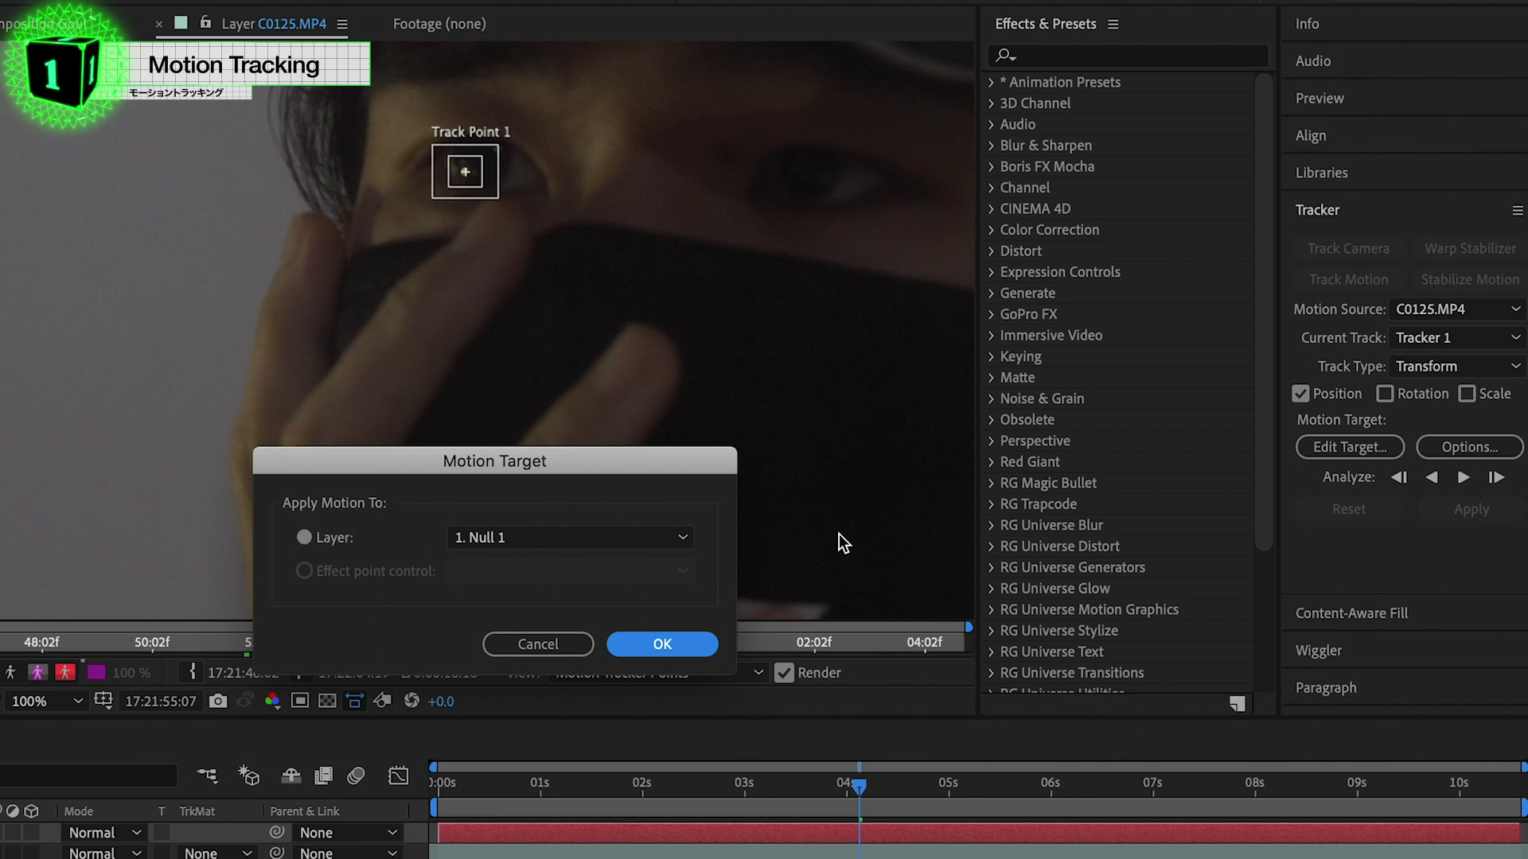
click(700, 641)
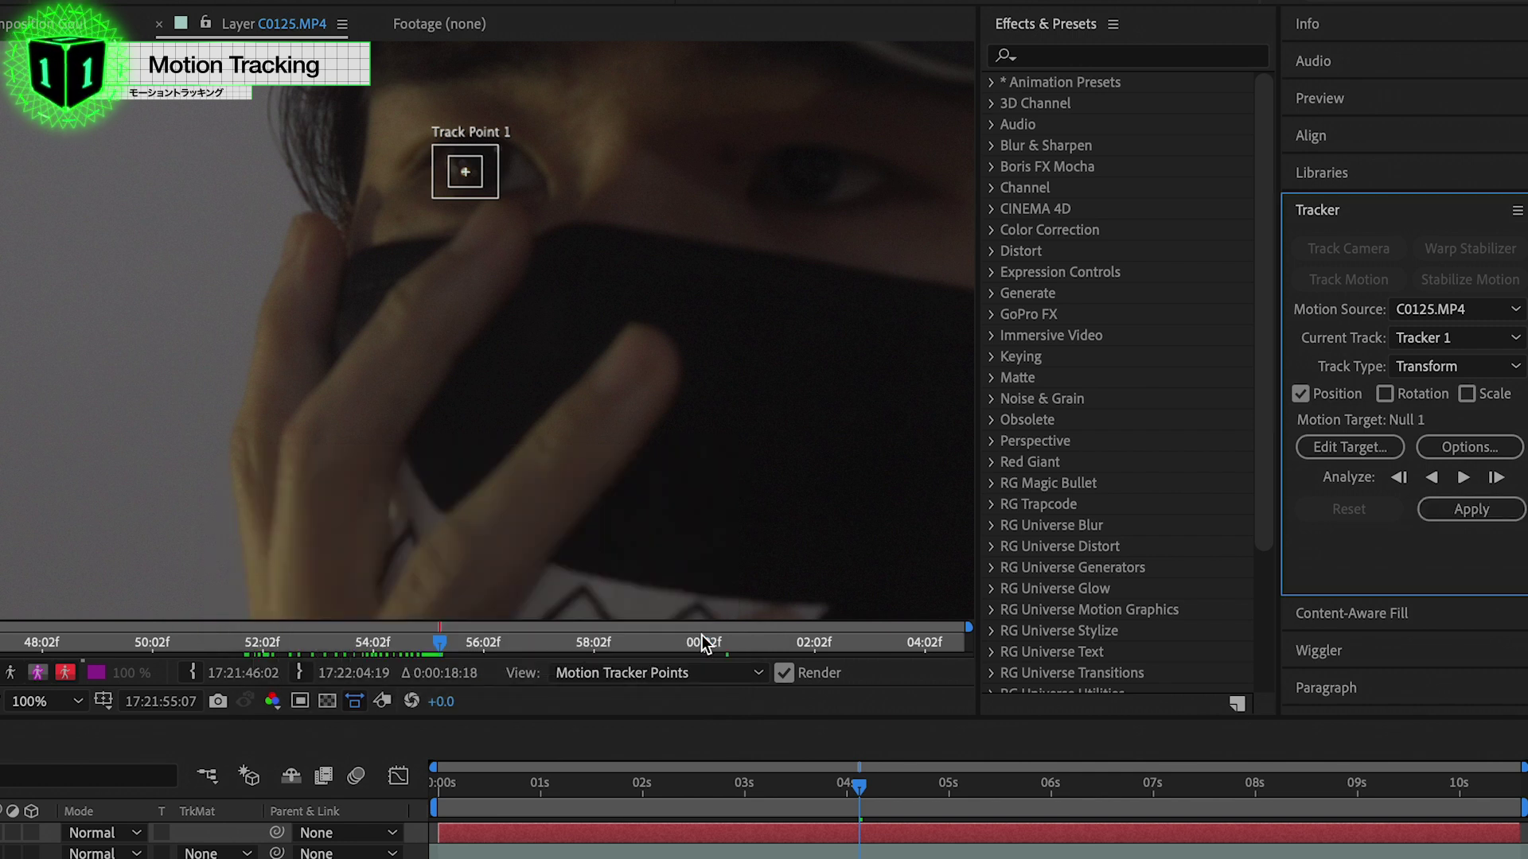
click(1464, 477)
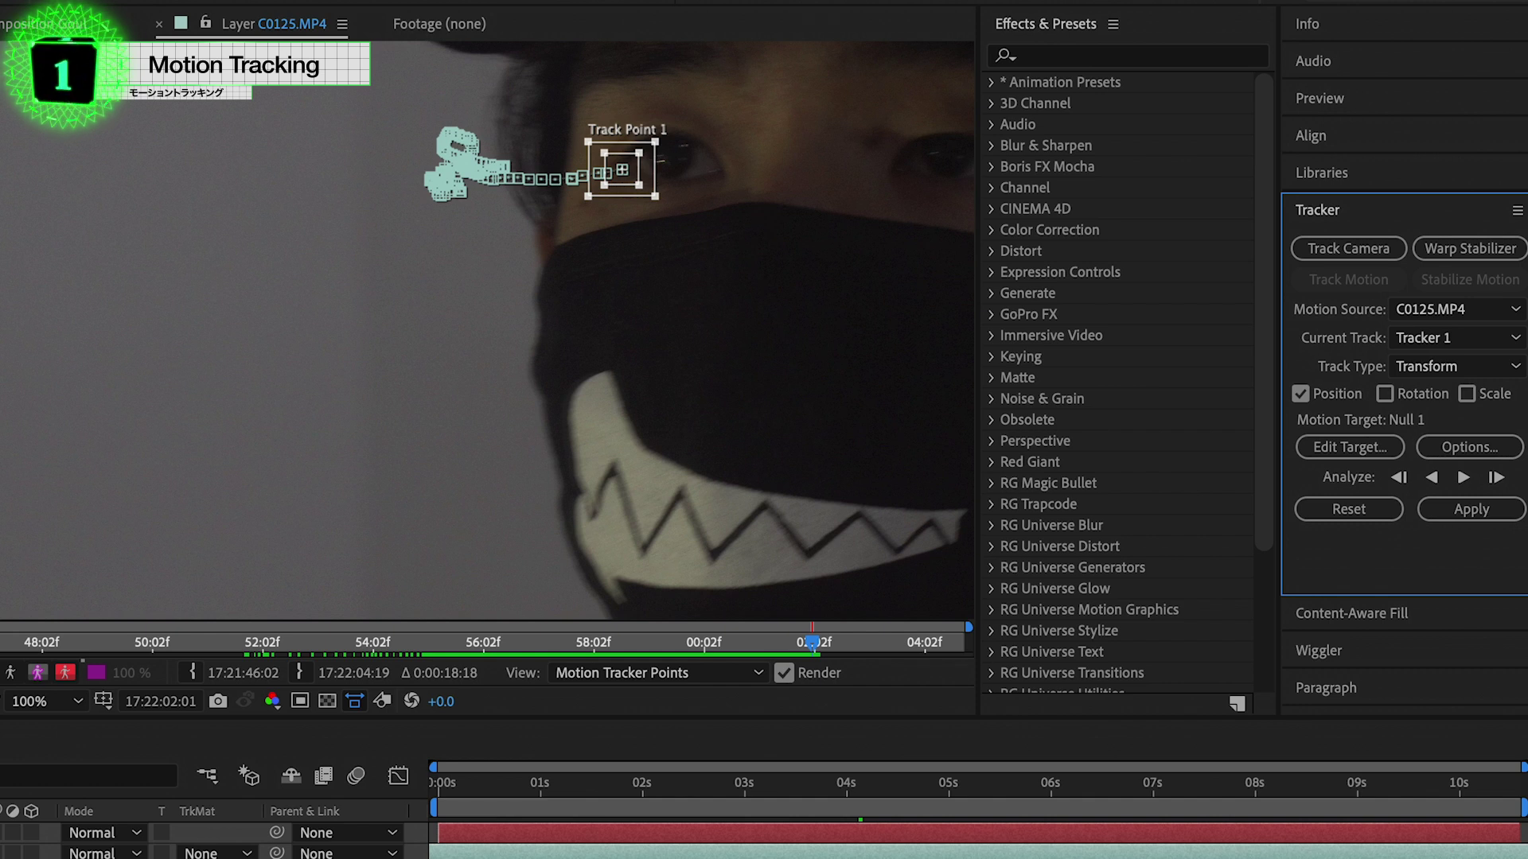
Return to the tracking start frame and analyze the eye backward on the C0125.MP4 layer.
drag(1360, 806, 853, 834)
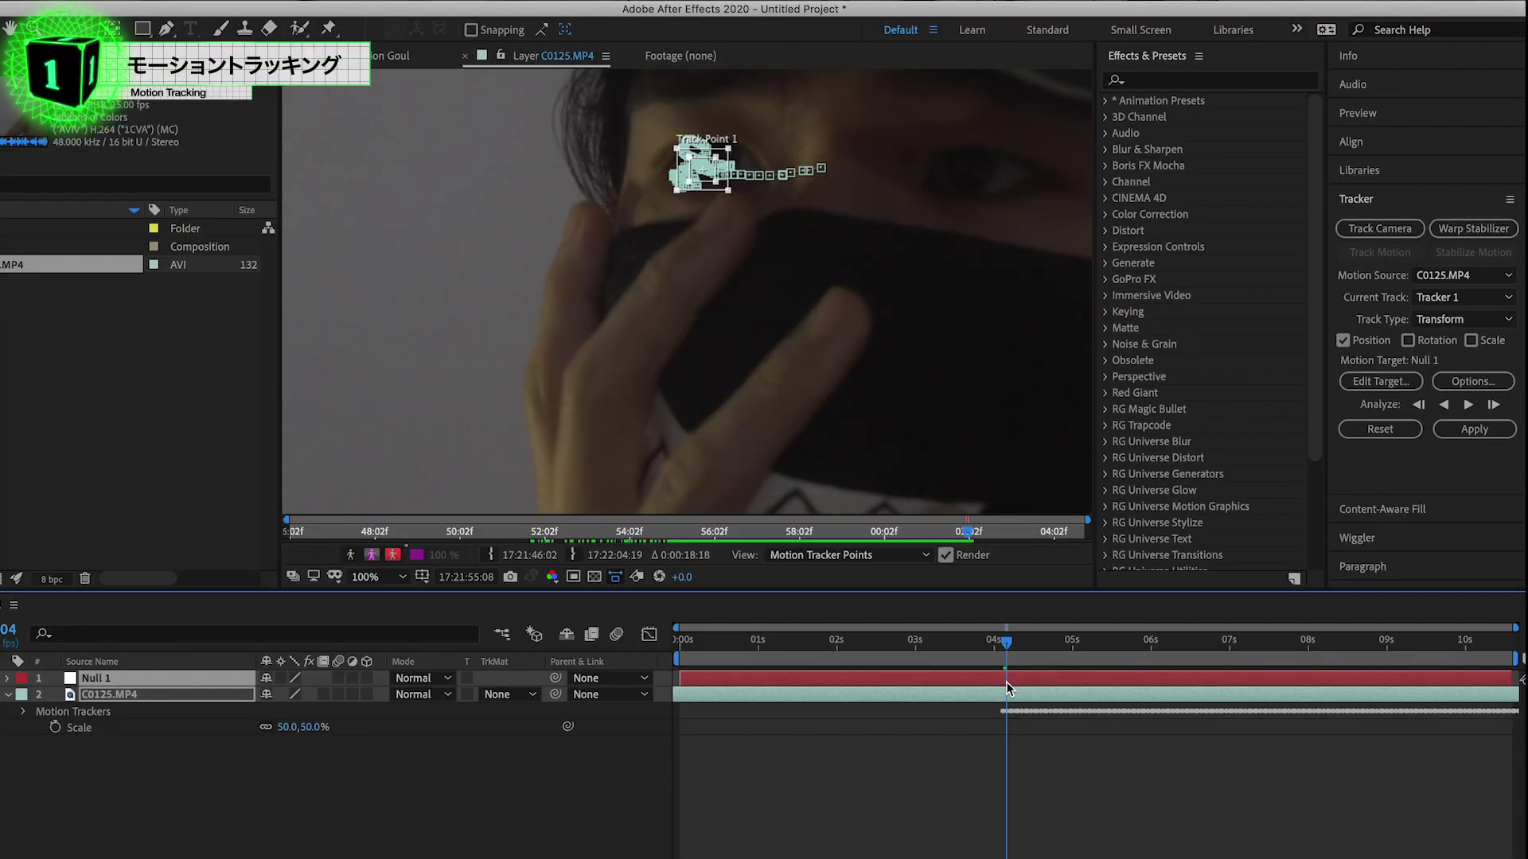
key(Page_Down)
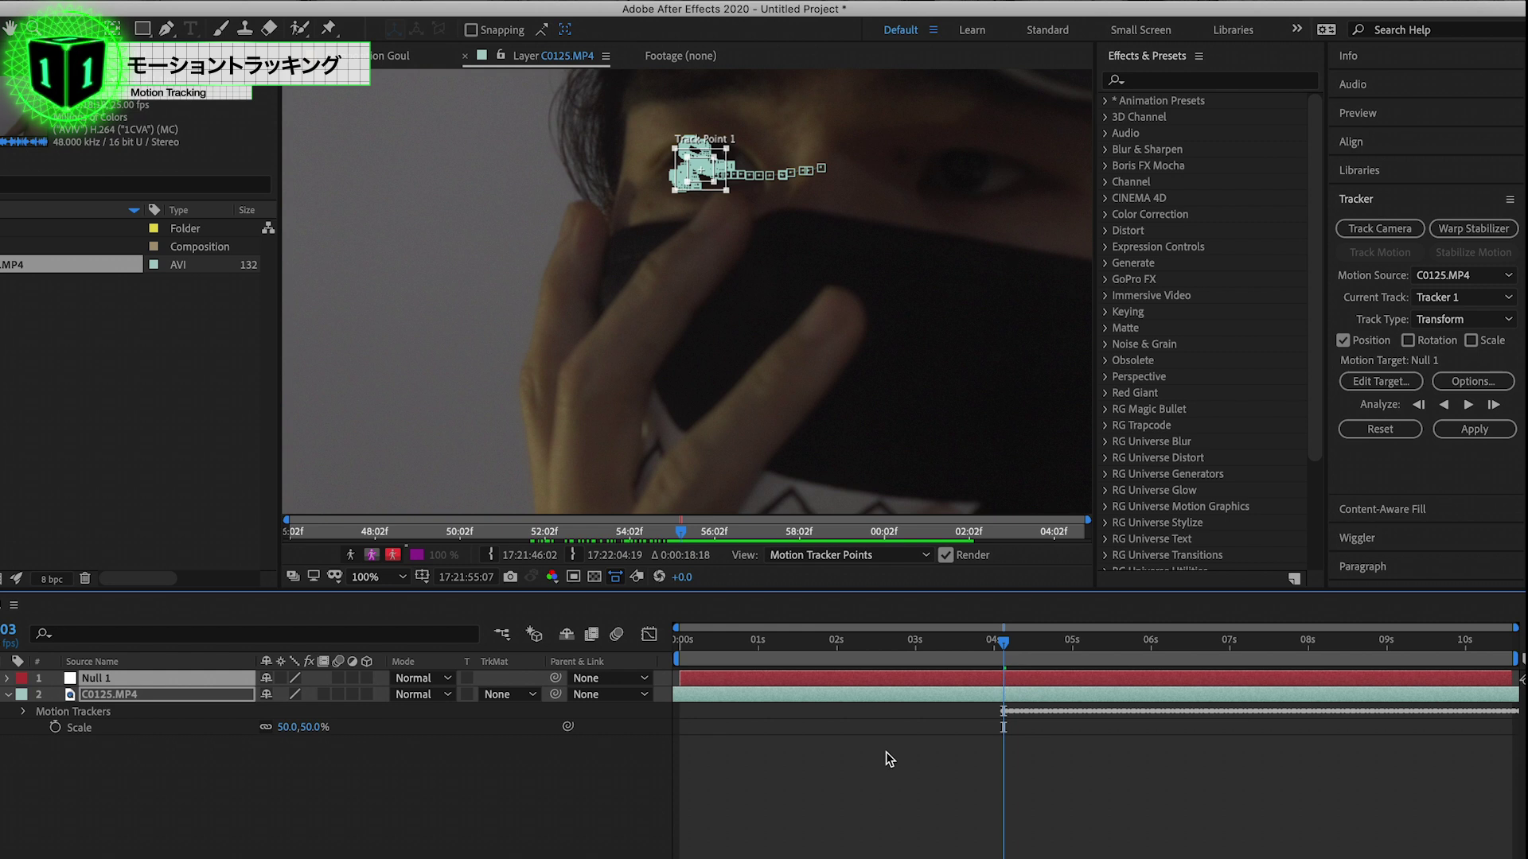
click(898, 779)
click(939, 699)
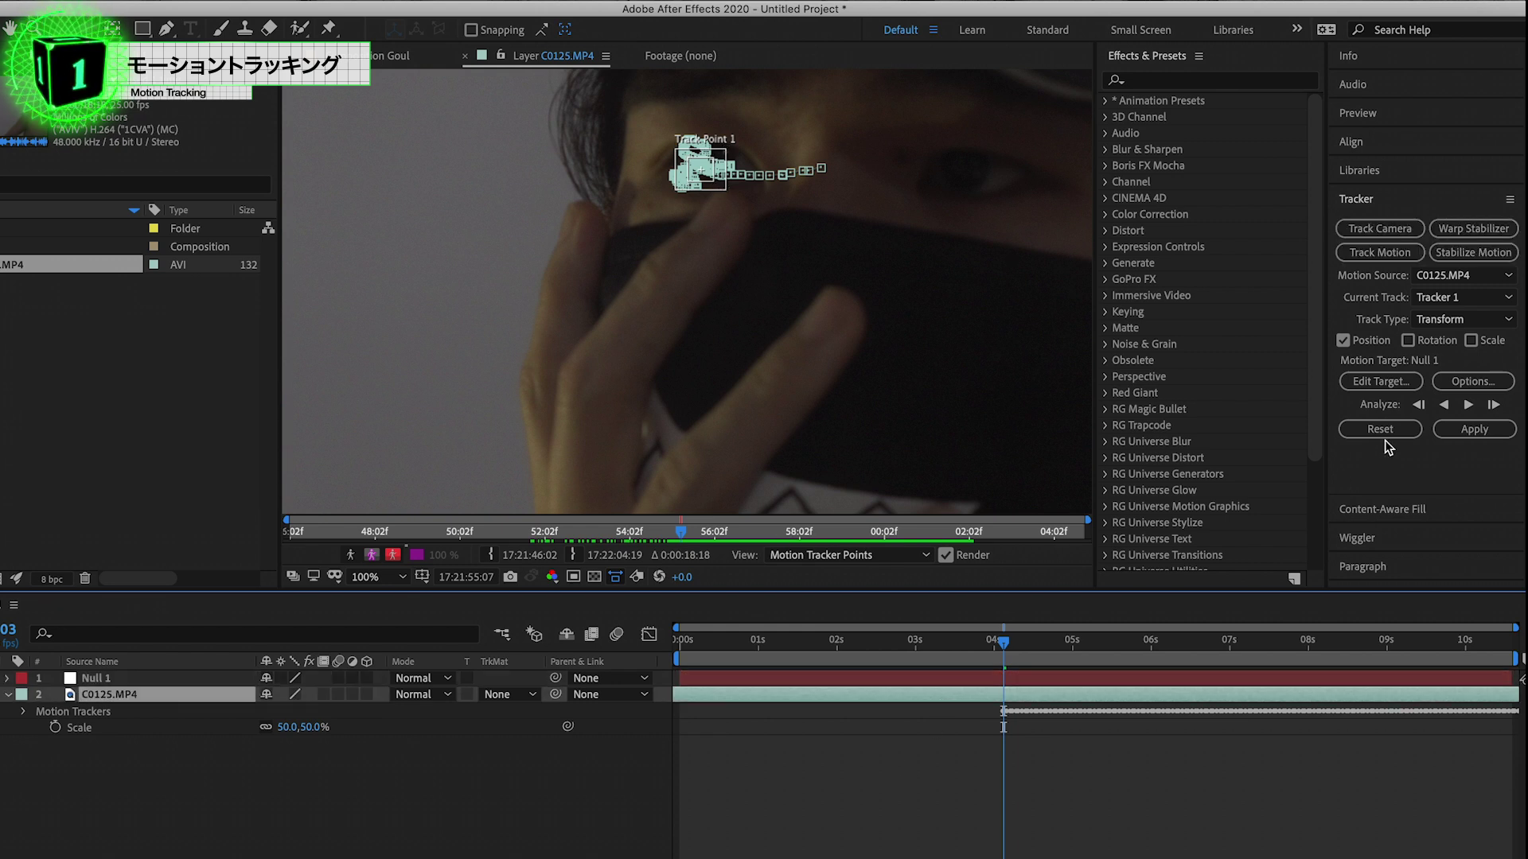
click(1445, 406)
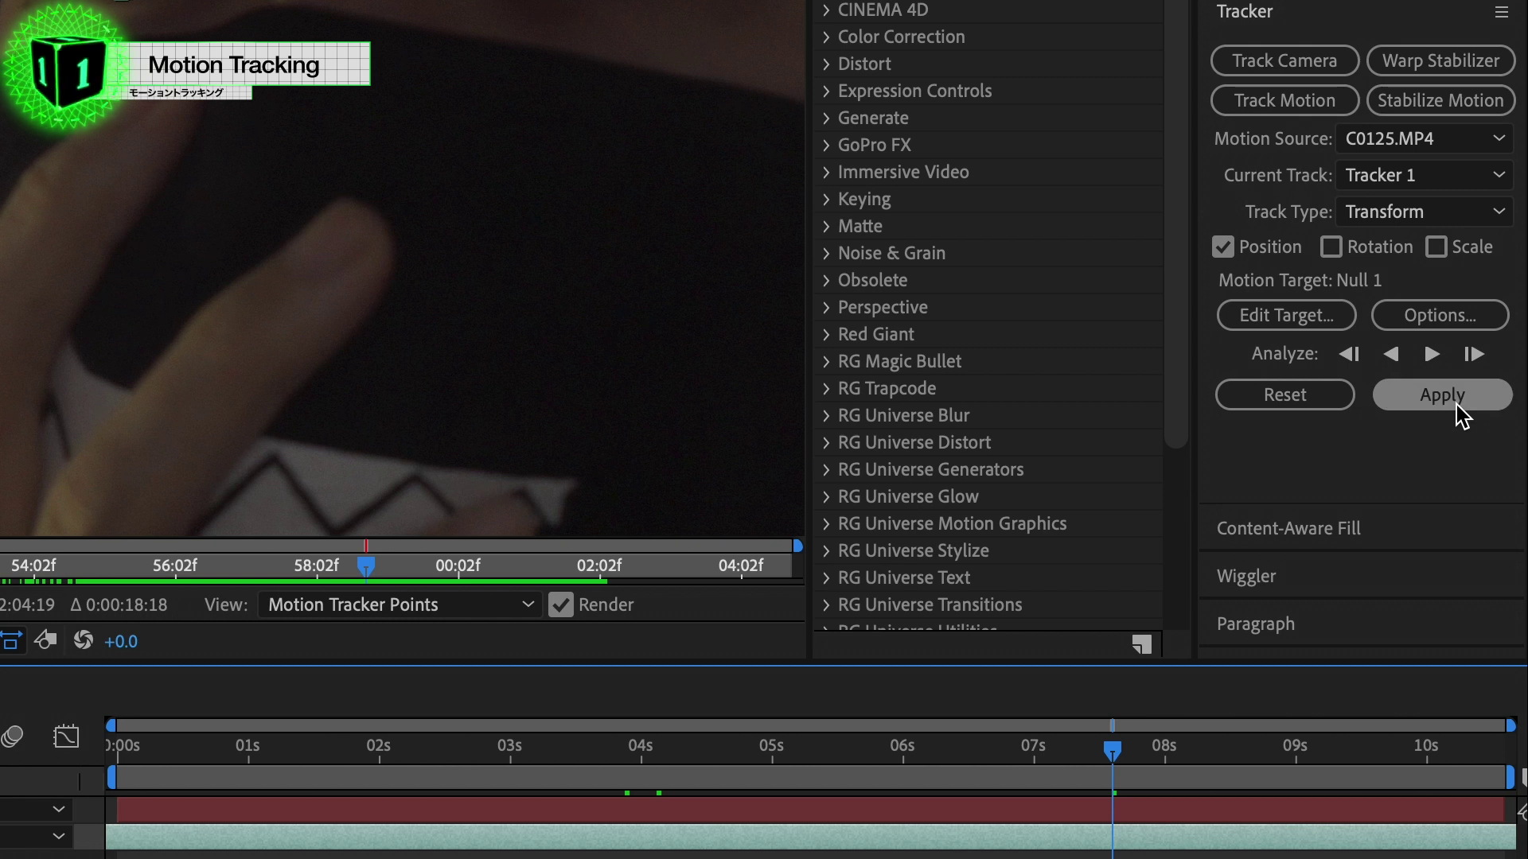
Apply the X and Y tracking data to Null 1 and reveal its Position keyframes.
click(1441, 396)
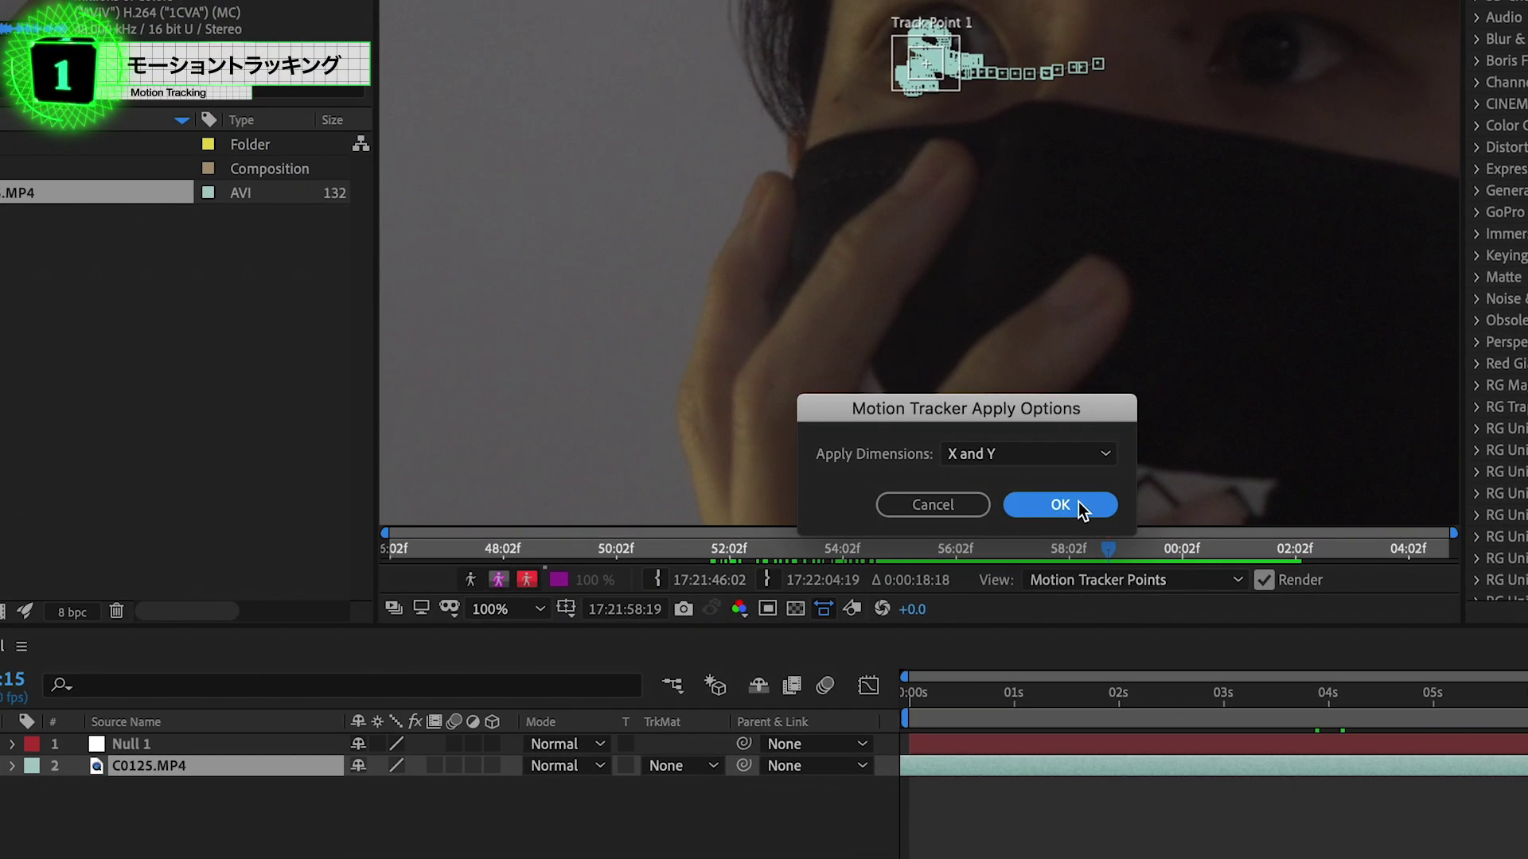
click(1078, 503)
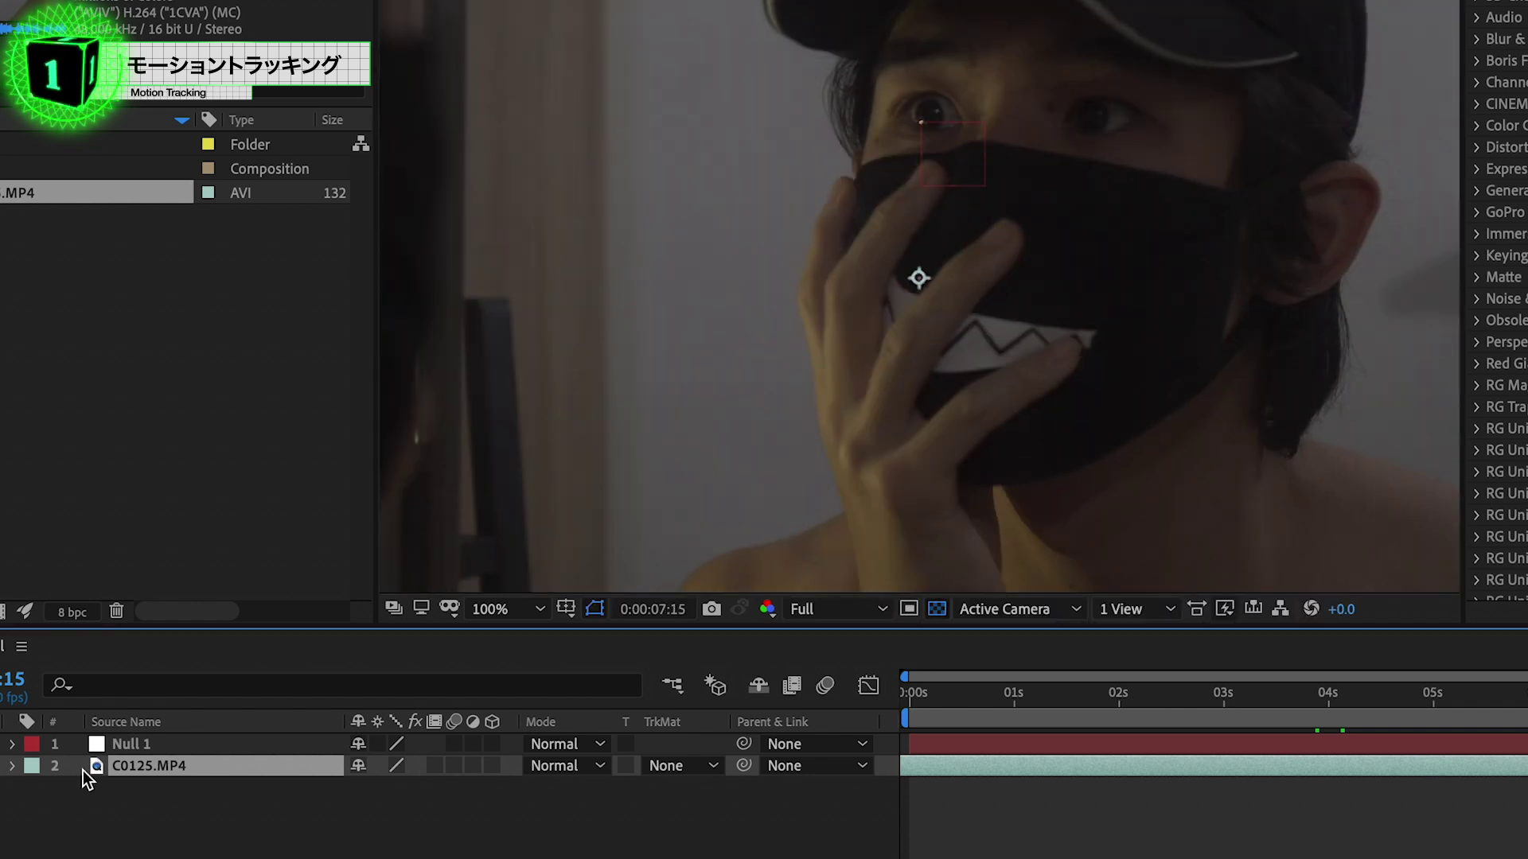
click(198, 712)
key(u)
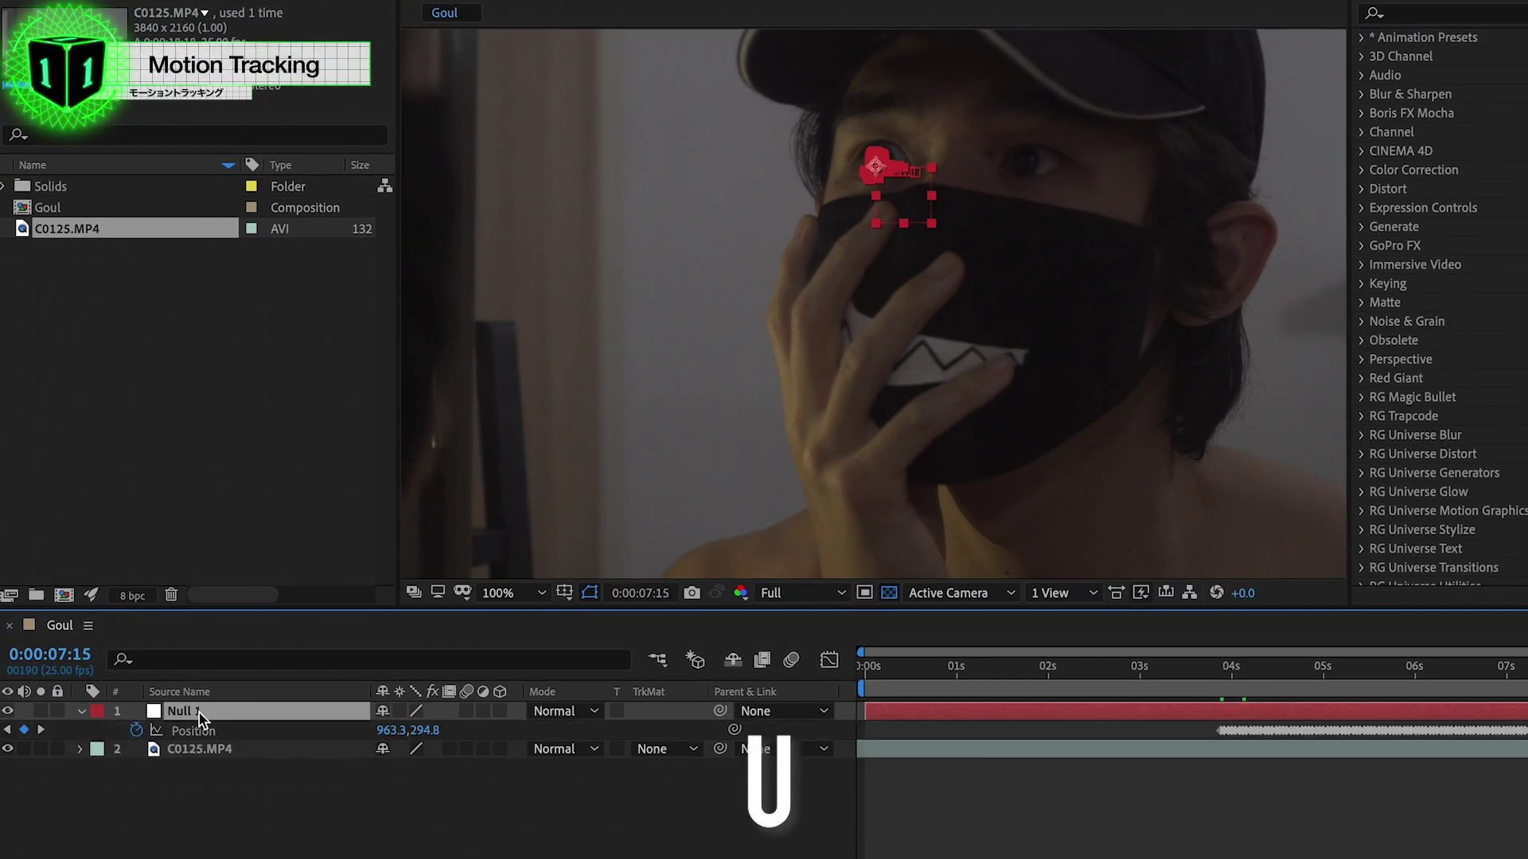
Check the null follows the eye, duplicate the C0125.MP4 layer, and start a new solid.
mouse_move(1299, 675)
mouse_down()
mouse_move(1311, 688)
mouse_move(1524, 676)
mouse_up()
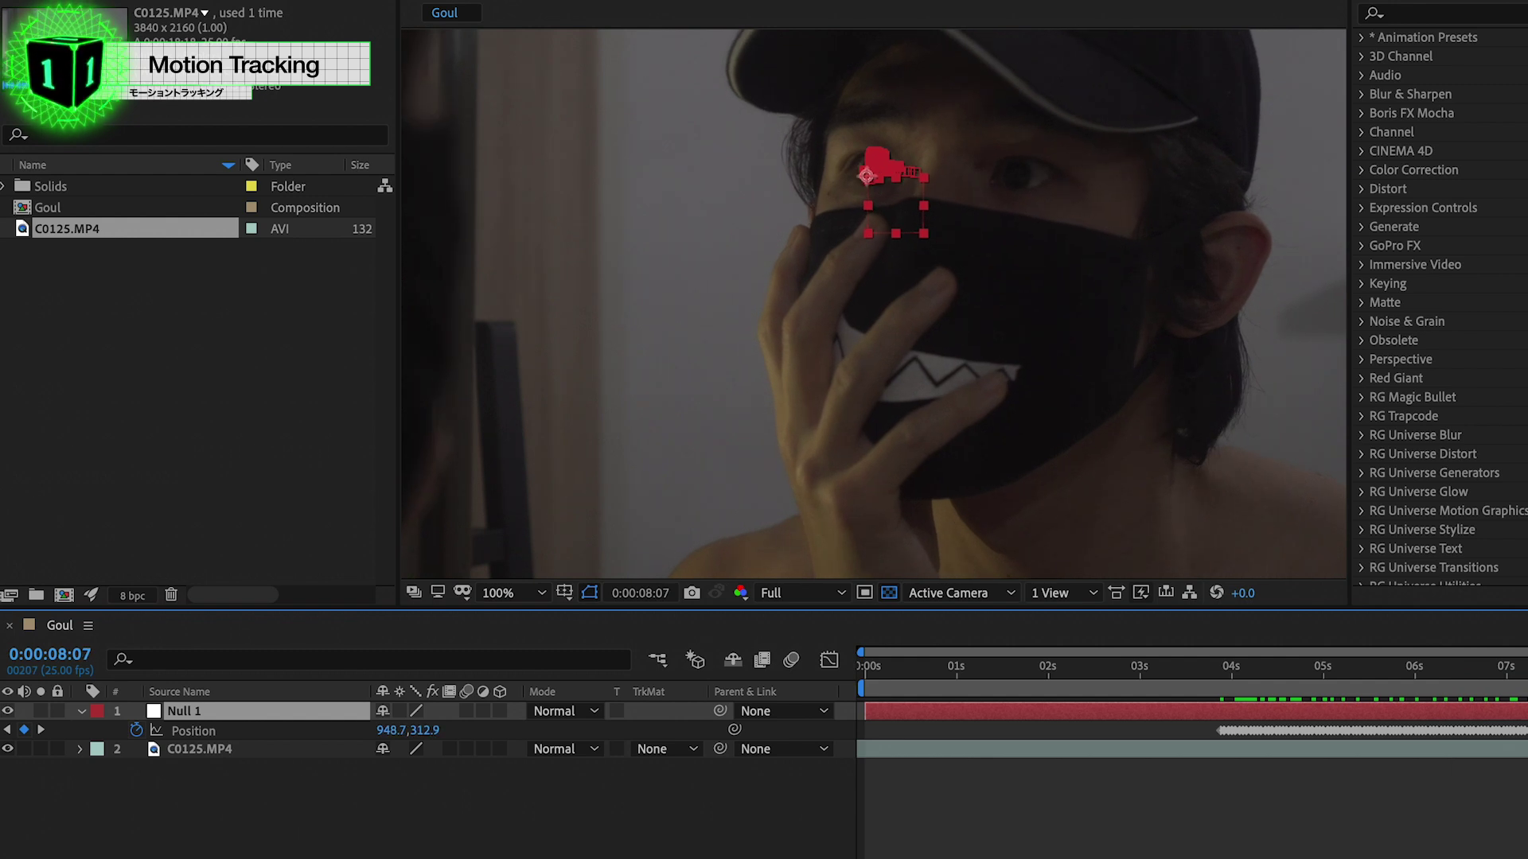
key(F2)
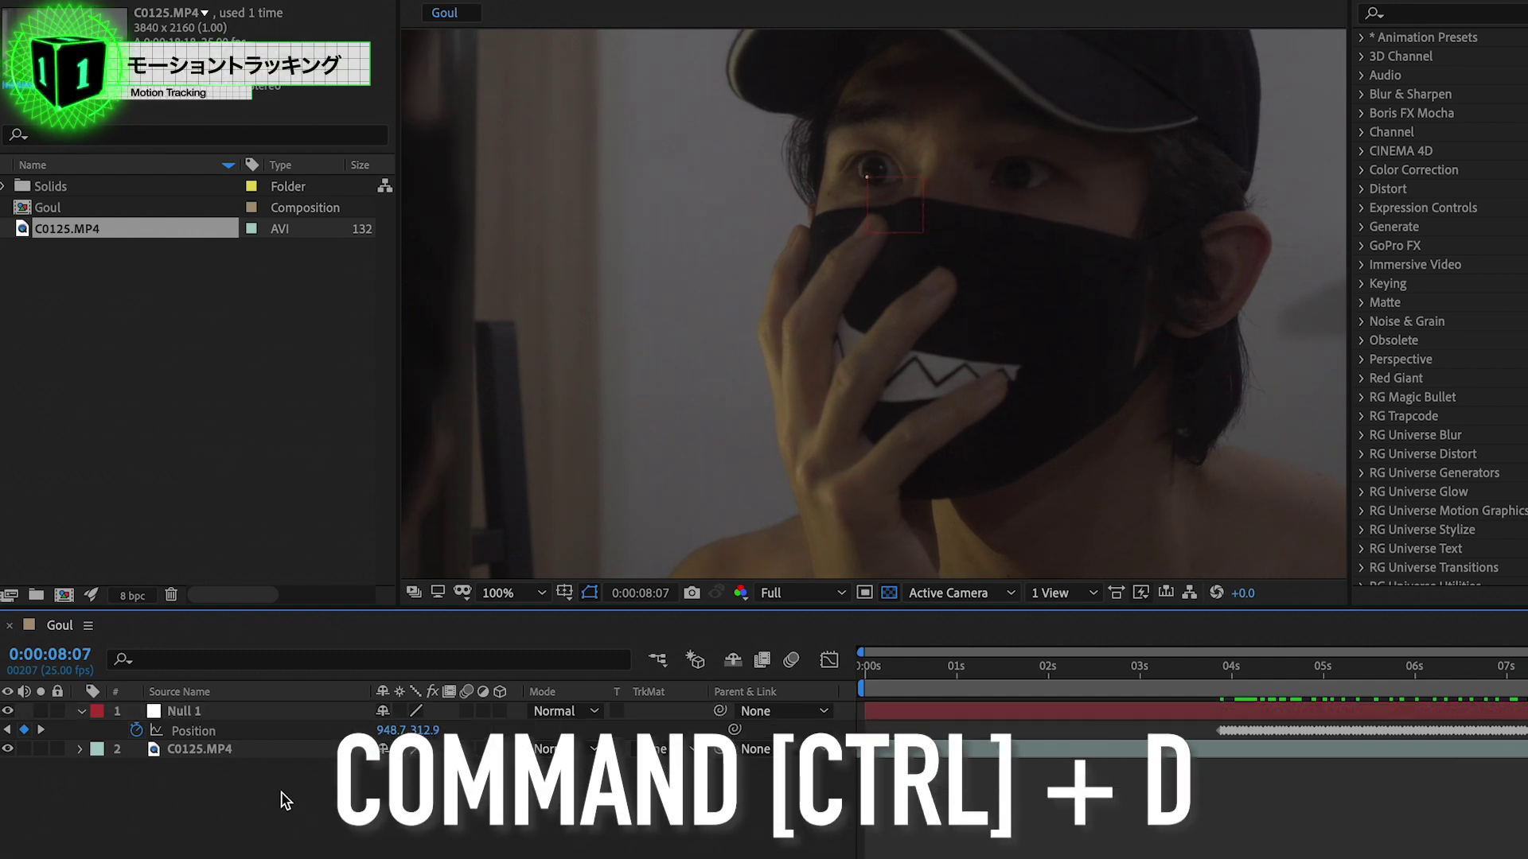
click(257, 750)
key(ctrl+d)
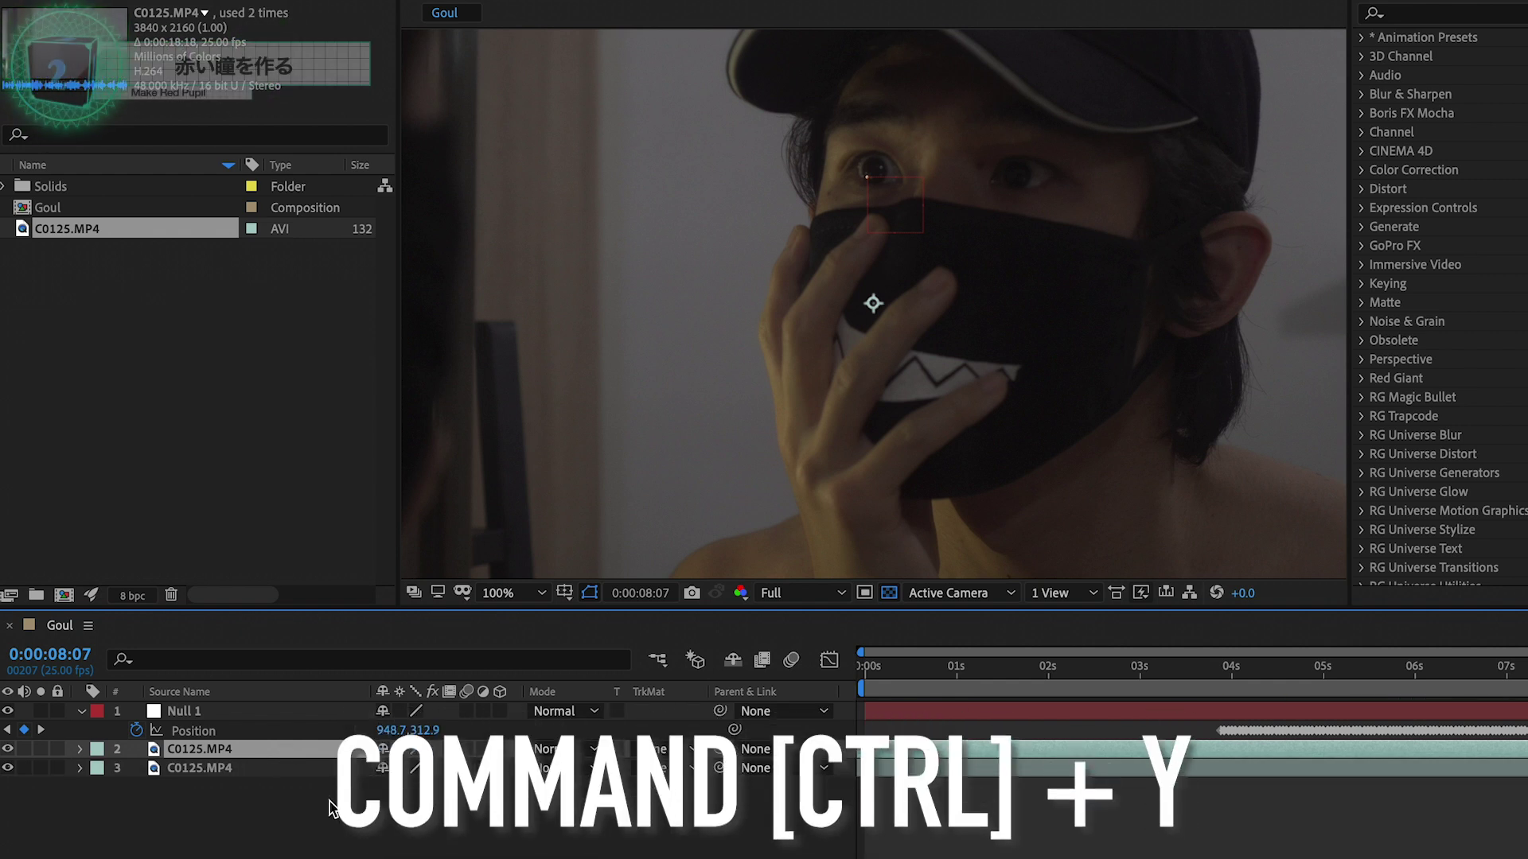
key(ctrl+y)
Create a black solid named Pupil and hide it so the eye shows.
text(Pupil)
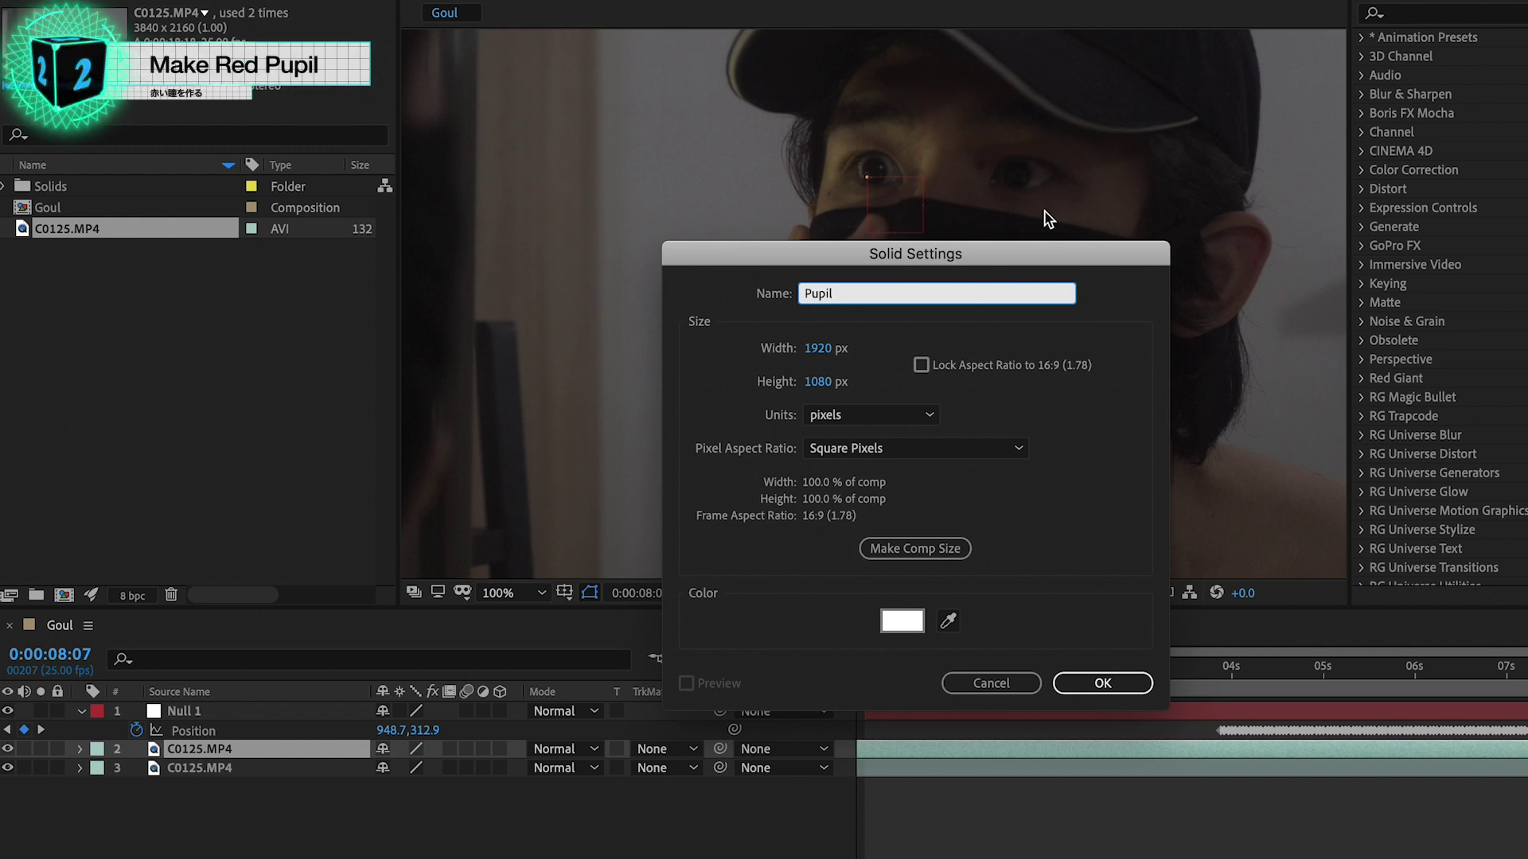
click(916, 620)
key(Return)
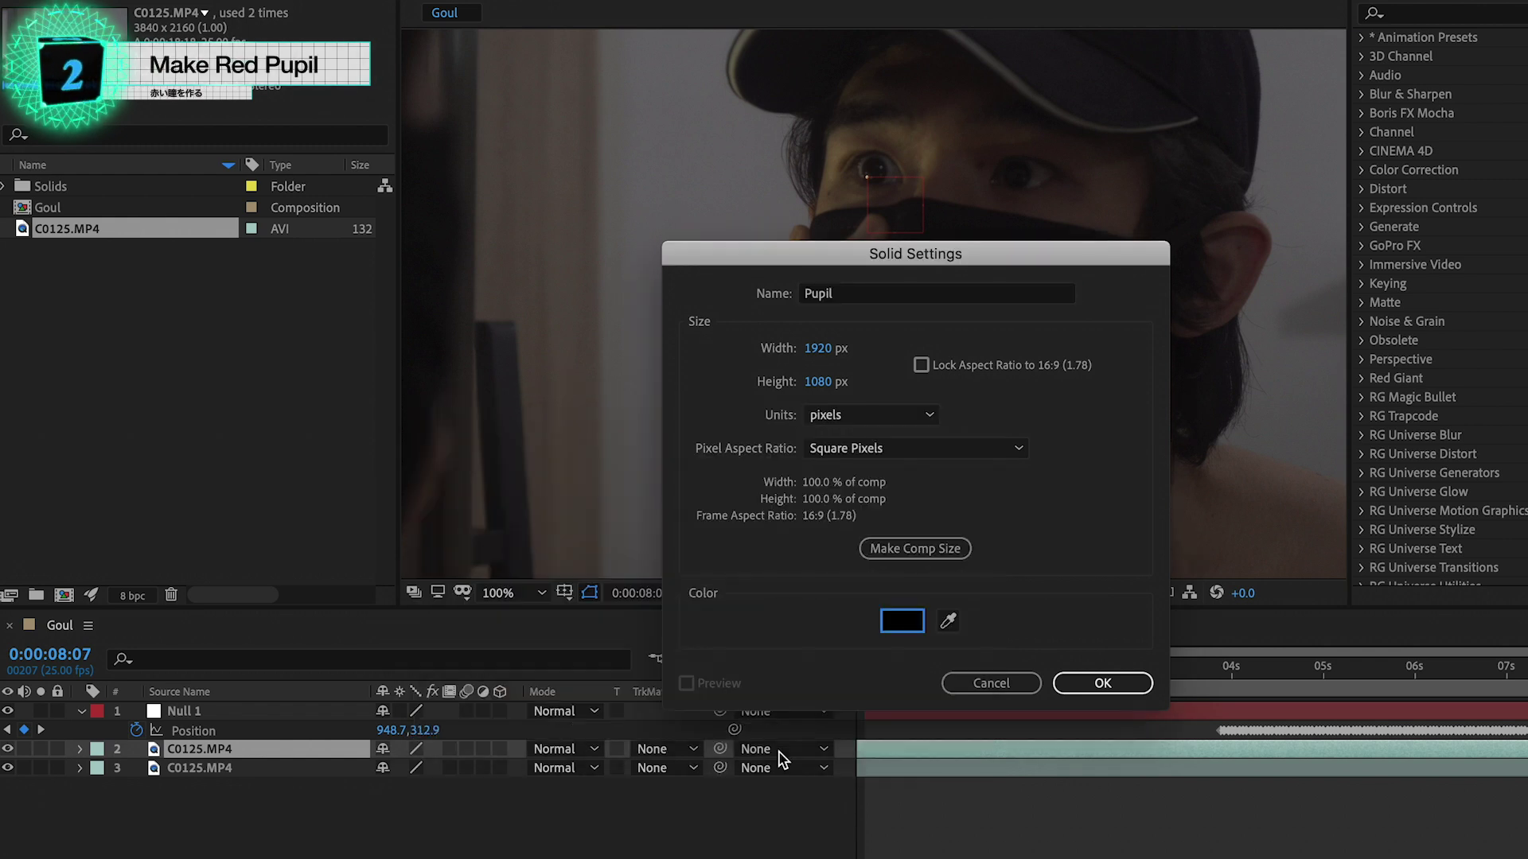
key(Return)
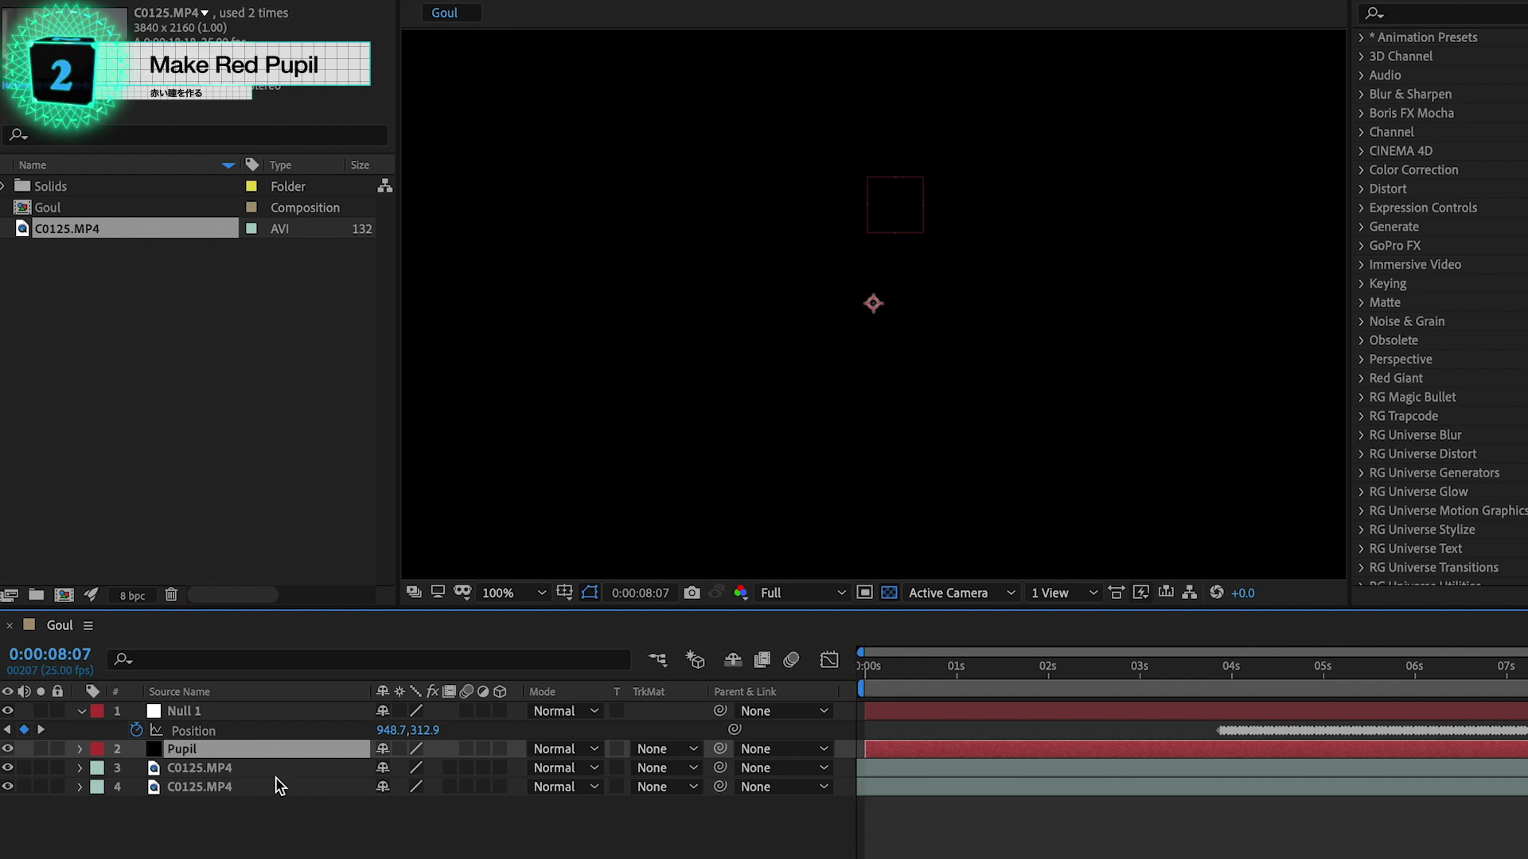
click(8, 752)
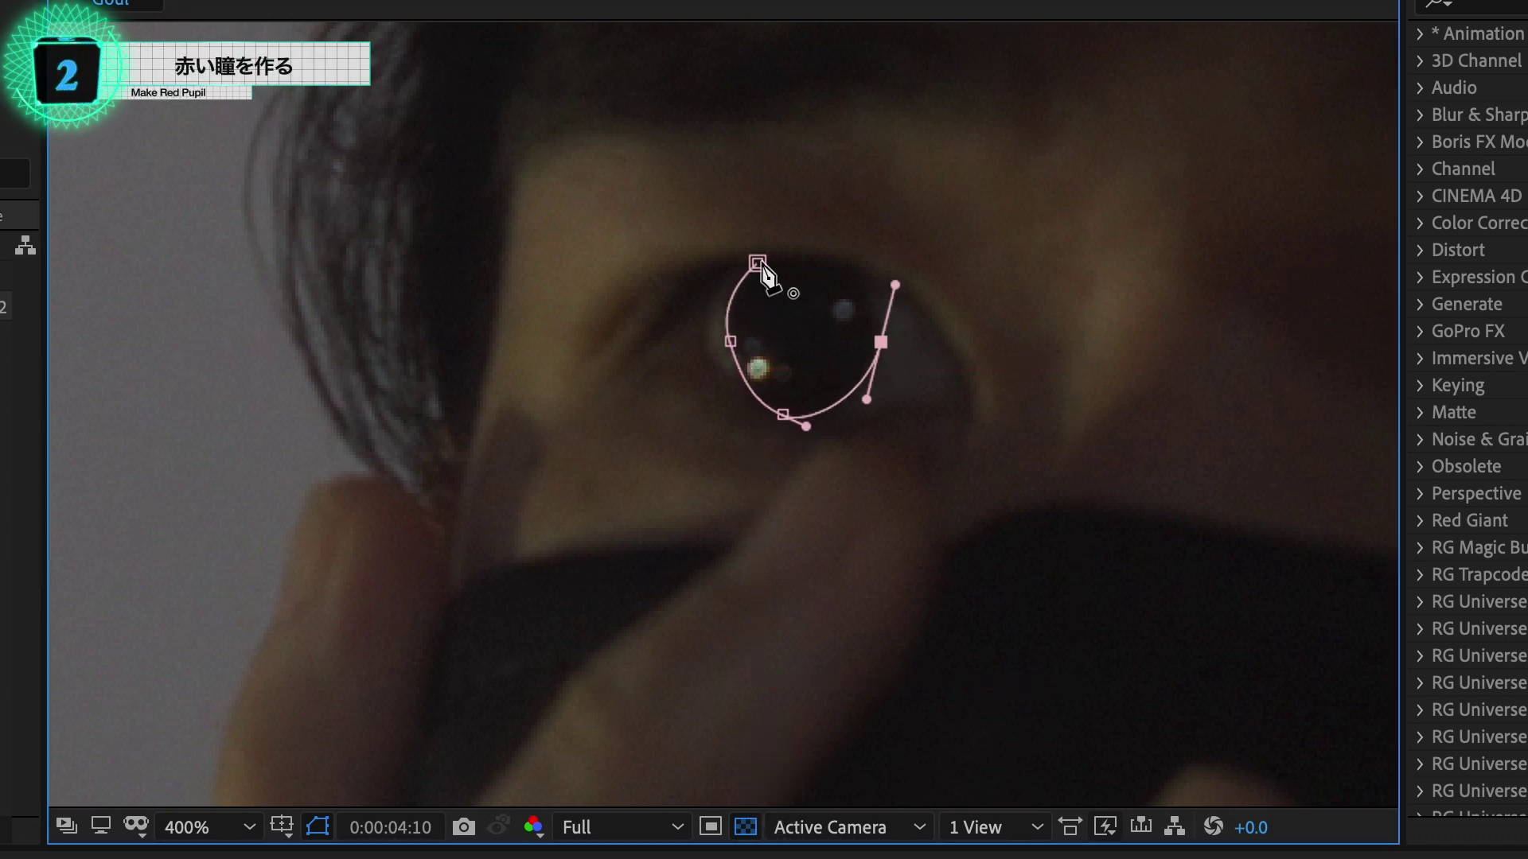
Round the Pupil mask's curve around the pupil, check it visible, then hide Pupil again.
drag(716, 296, 730, 293)
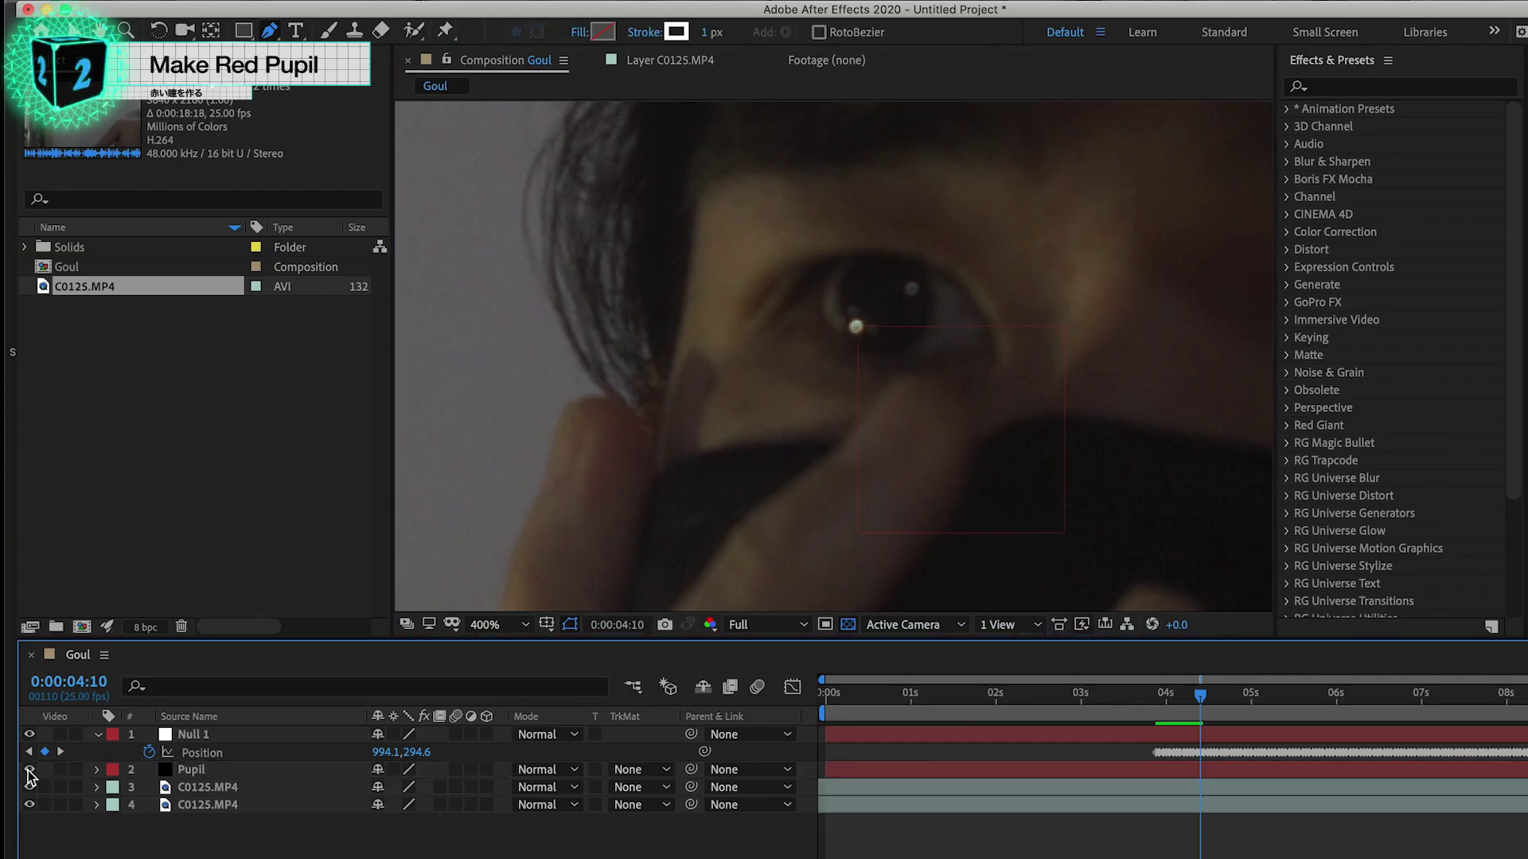
click(29, 770)
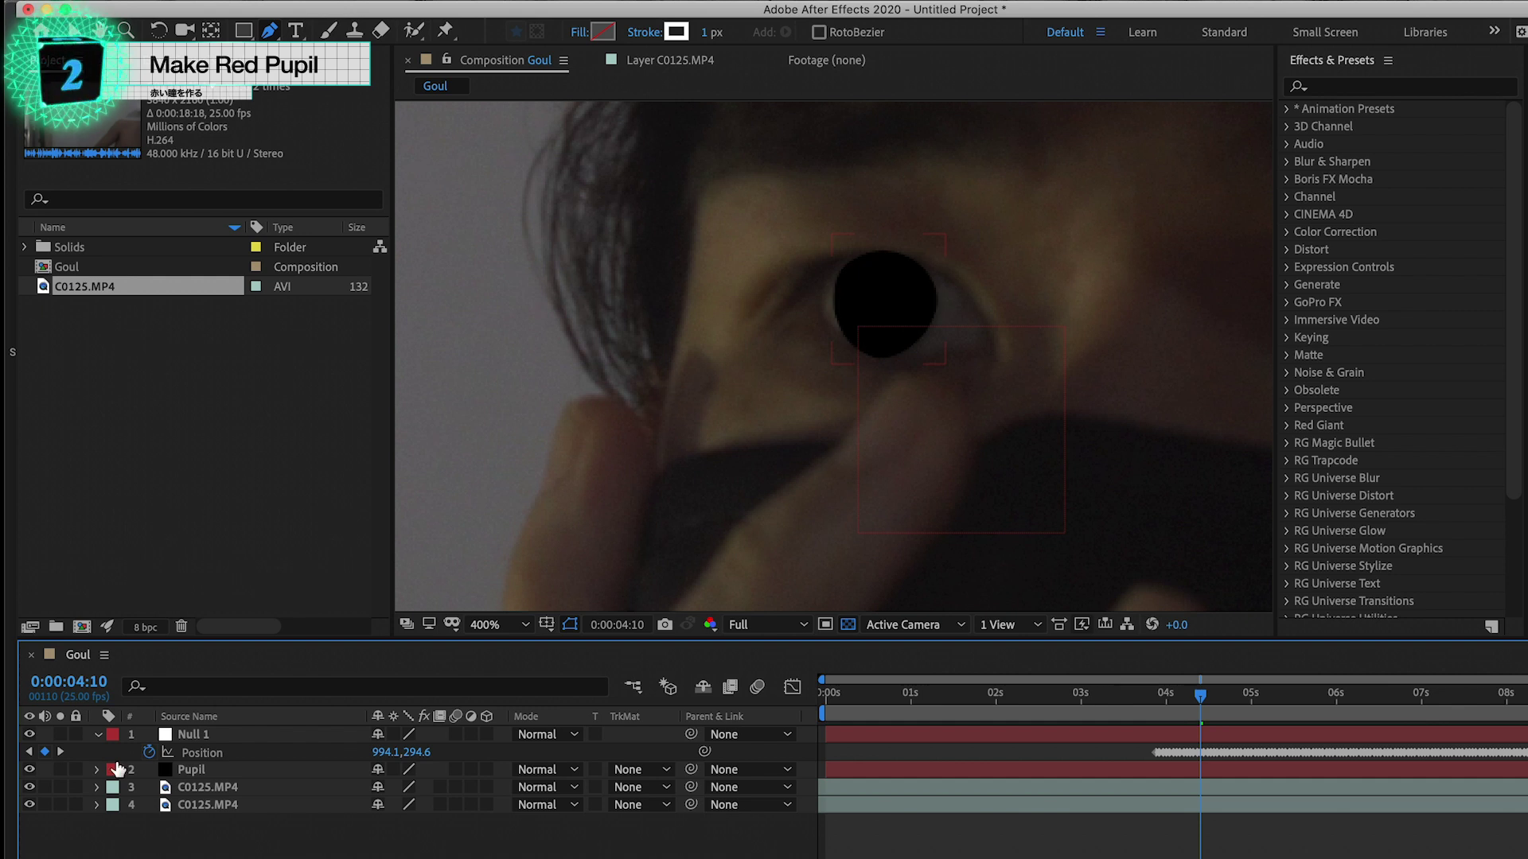
click(191, 770)
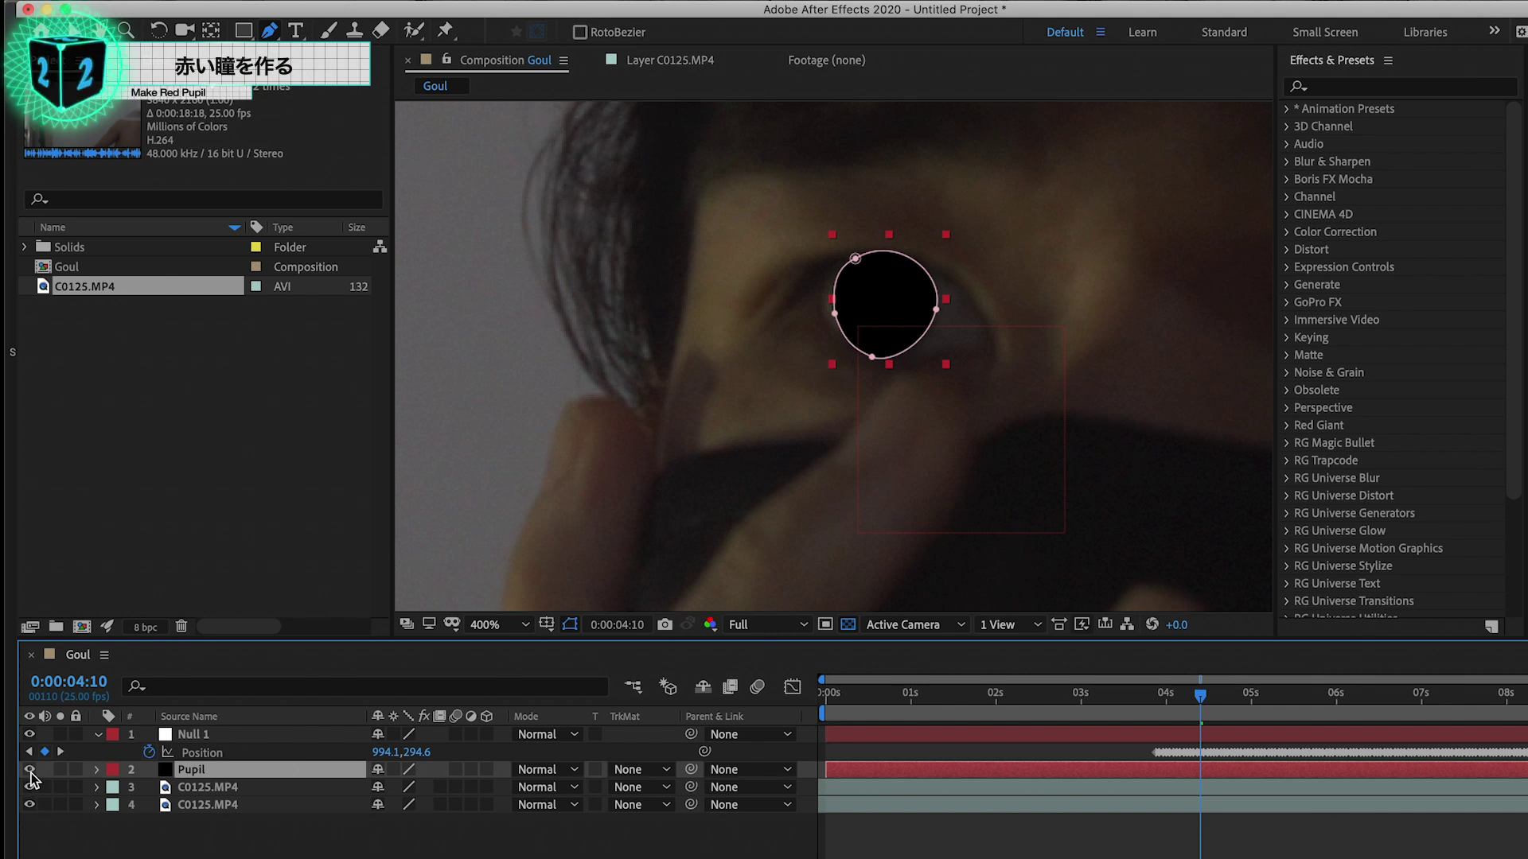
click(30, 770)
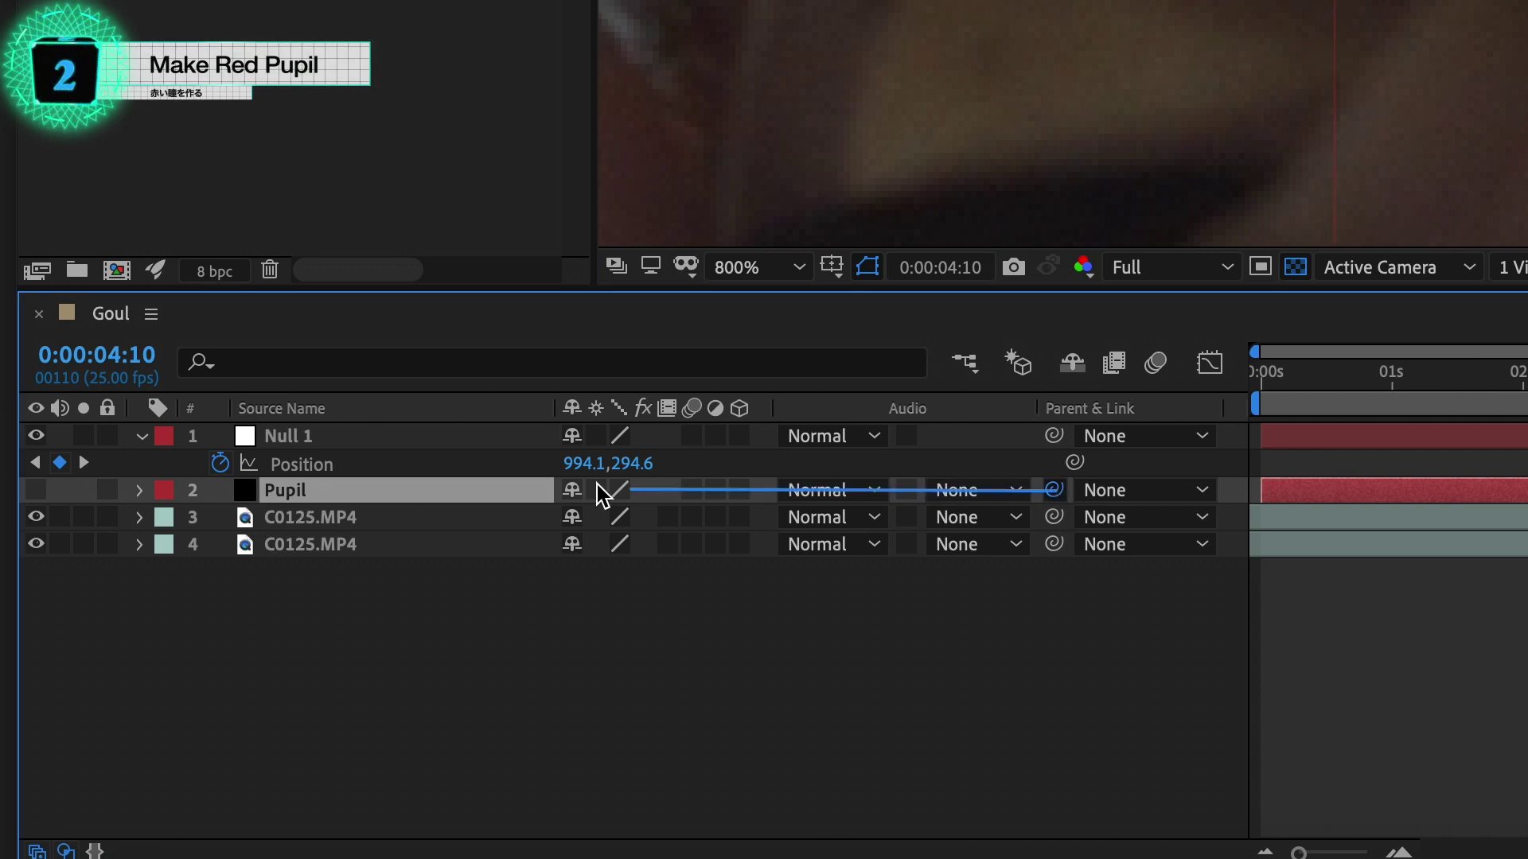
Parent Pupil to Null 1, preview it following the eye, and start the layer near 3.7 seconds.
drag(602, 495, 395, 458)
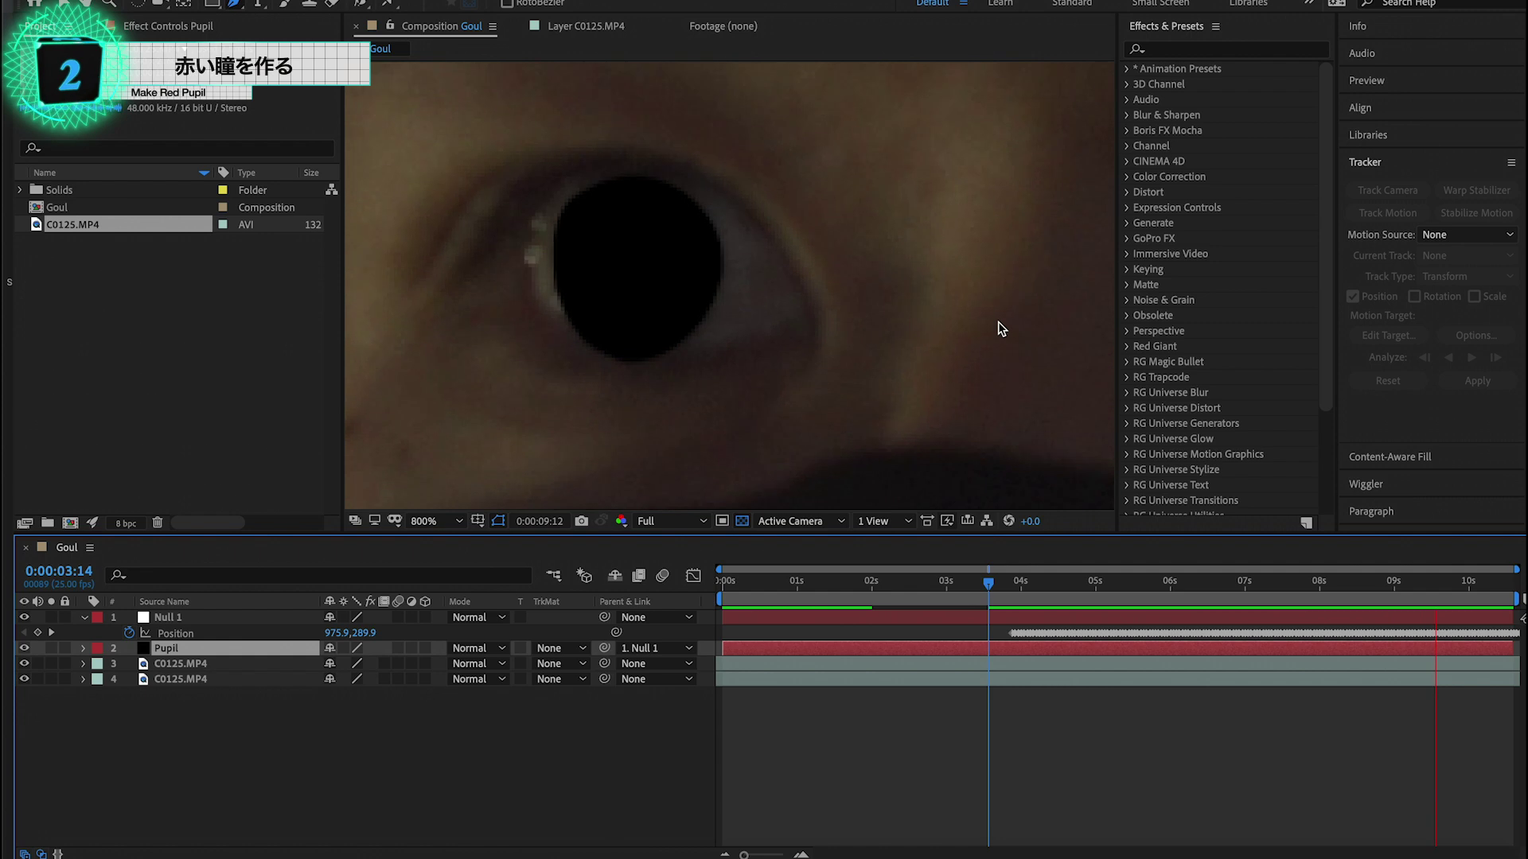
key(space)
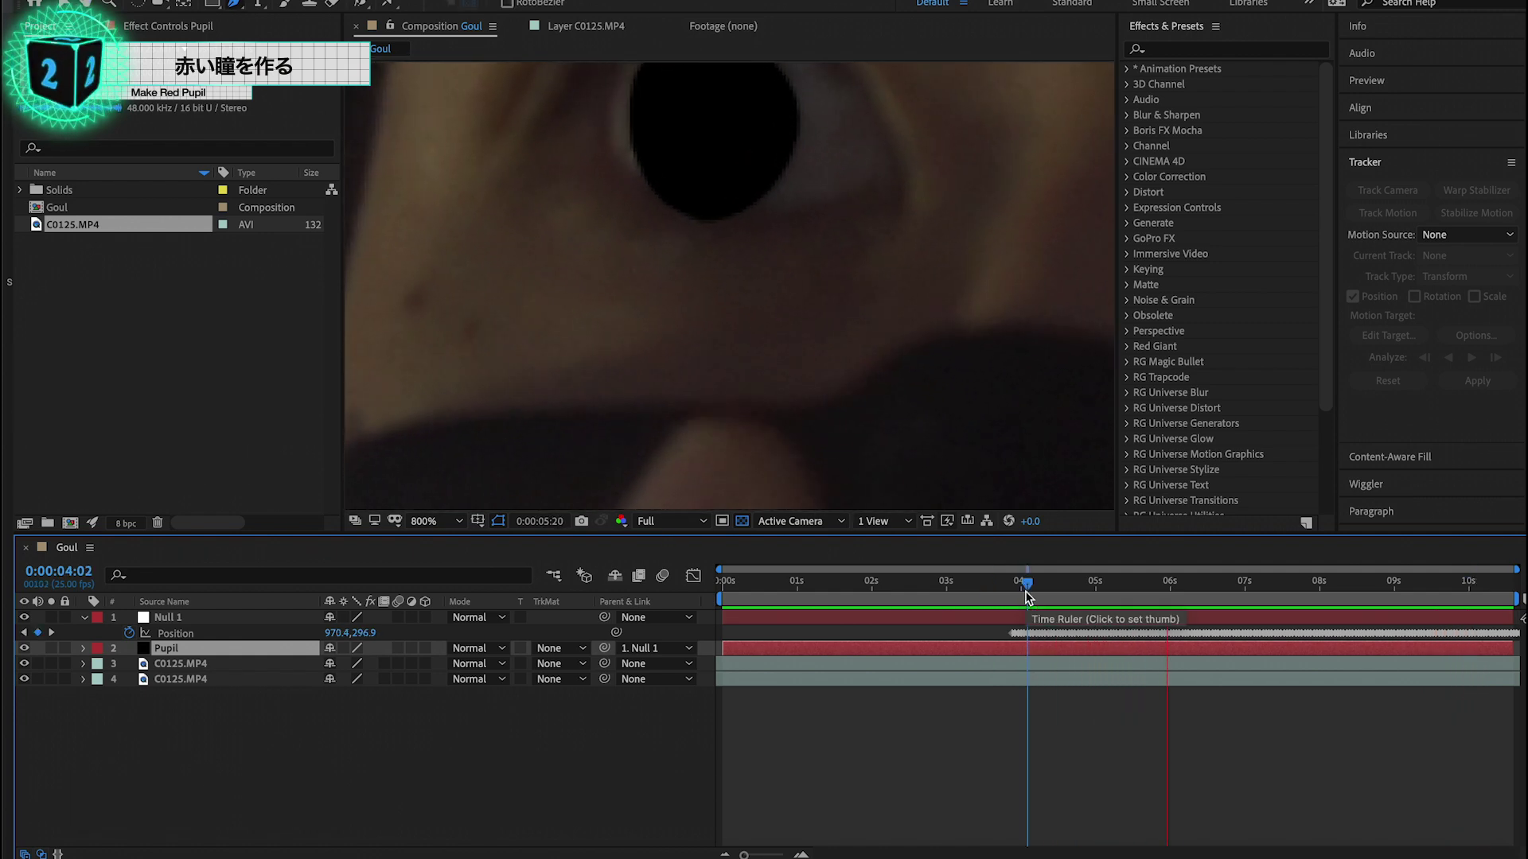
click(1010, 598)
drag(1010, 598, 1040, 601)
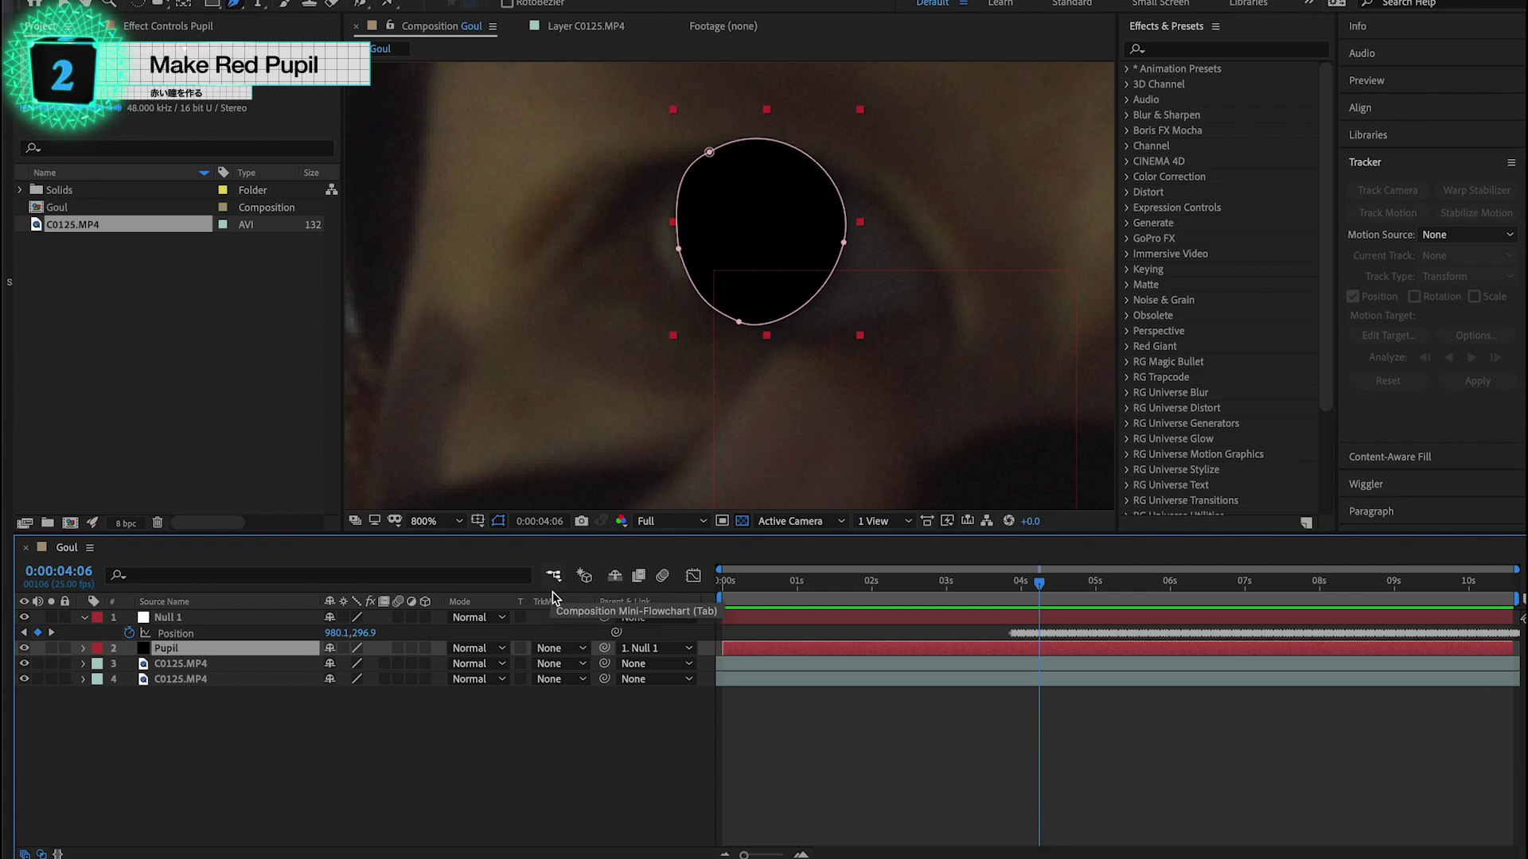
drag(723, 651, 1010, 657)
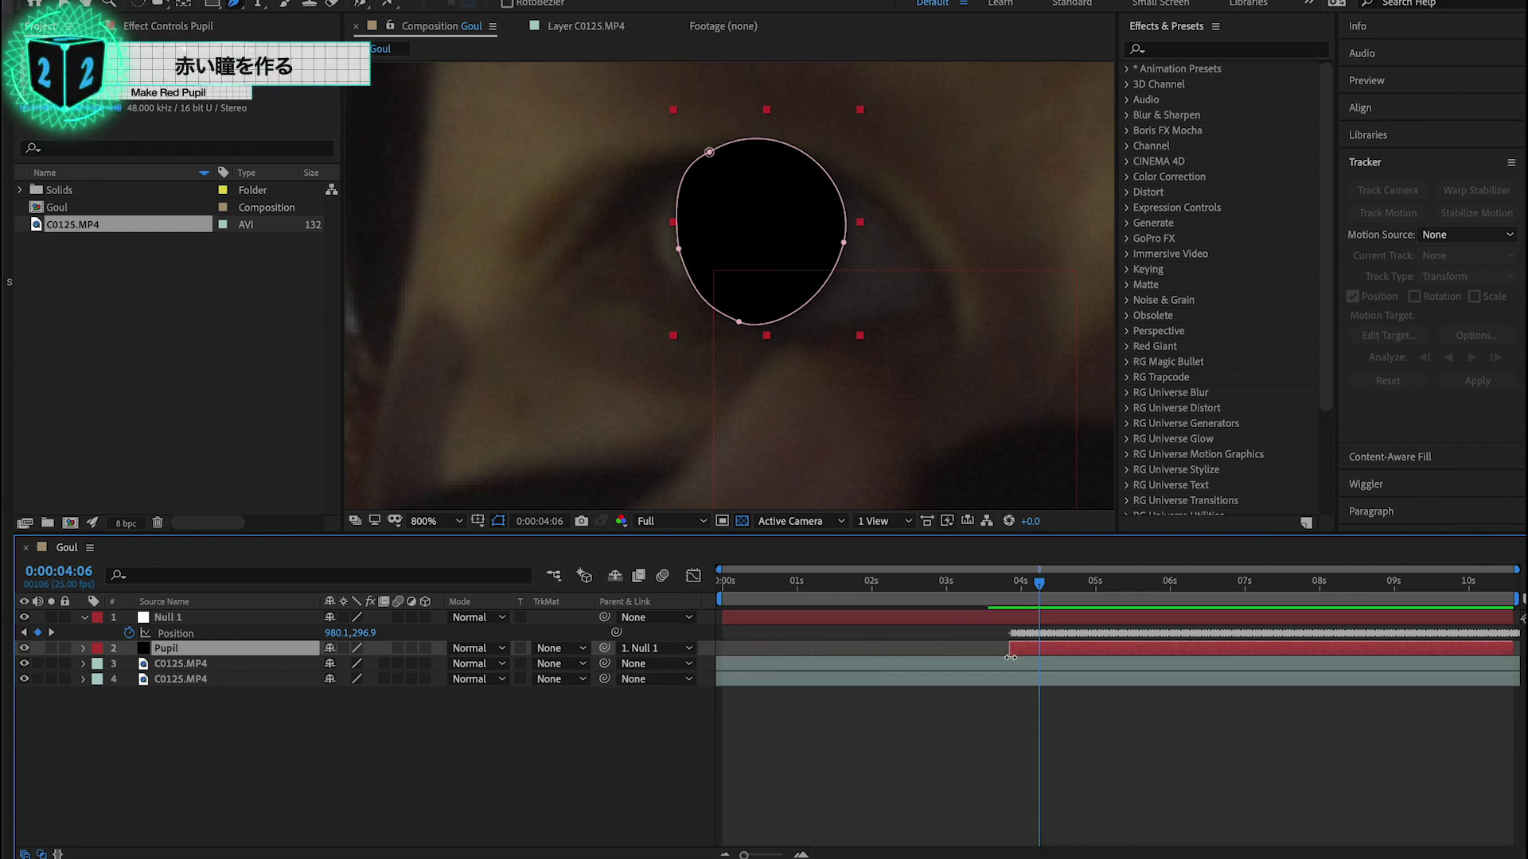
Keyframe Pupil's Mask Path and pull its vertices to fit the iris over two frames.
key(m)
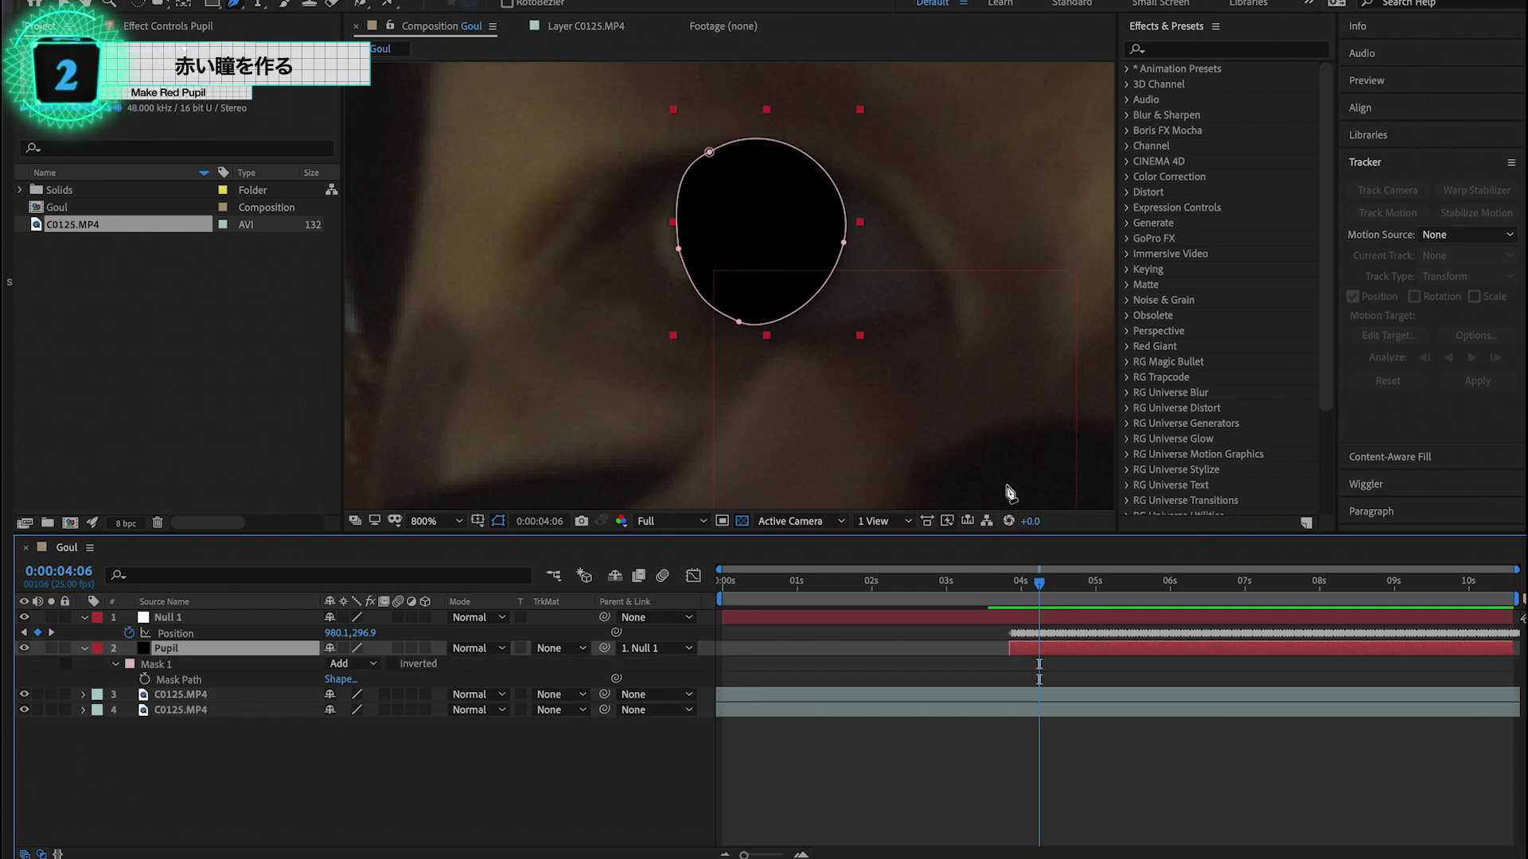
click(145, 680)
click(1039, 679)
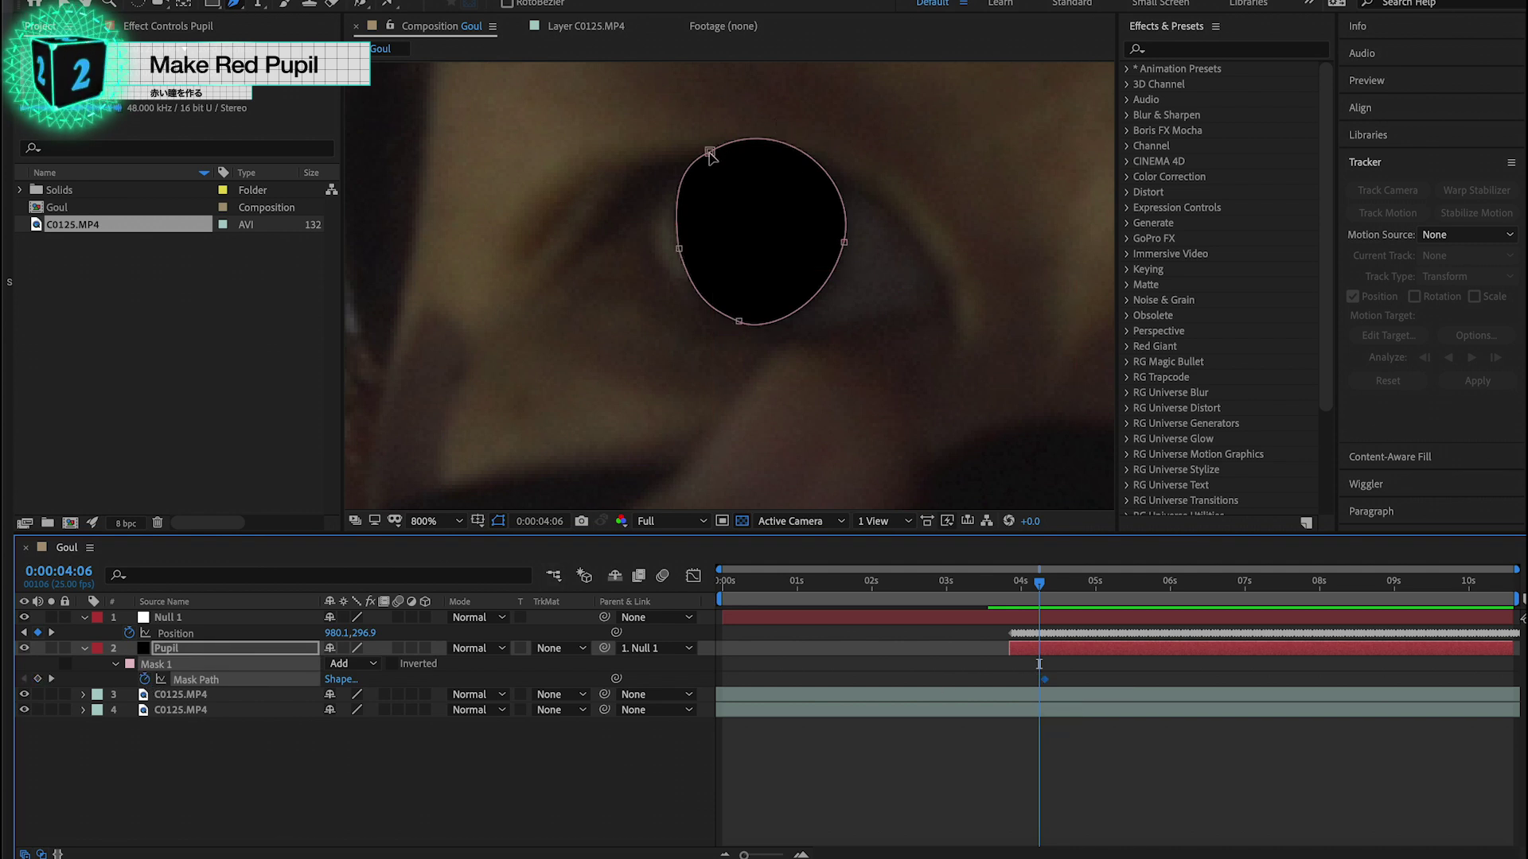
drag(710, 156, 695, 175)
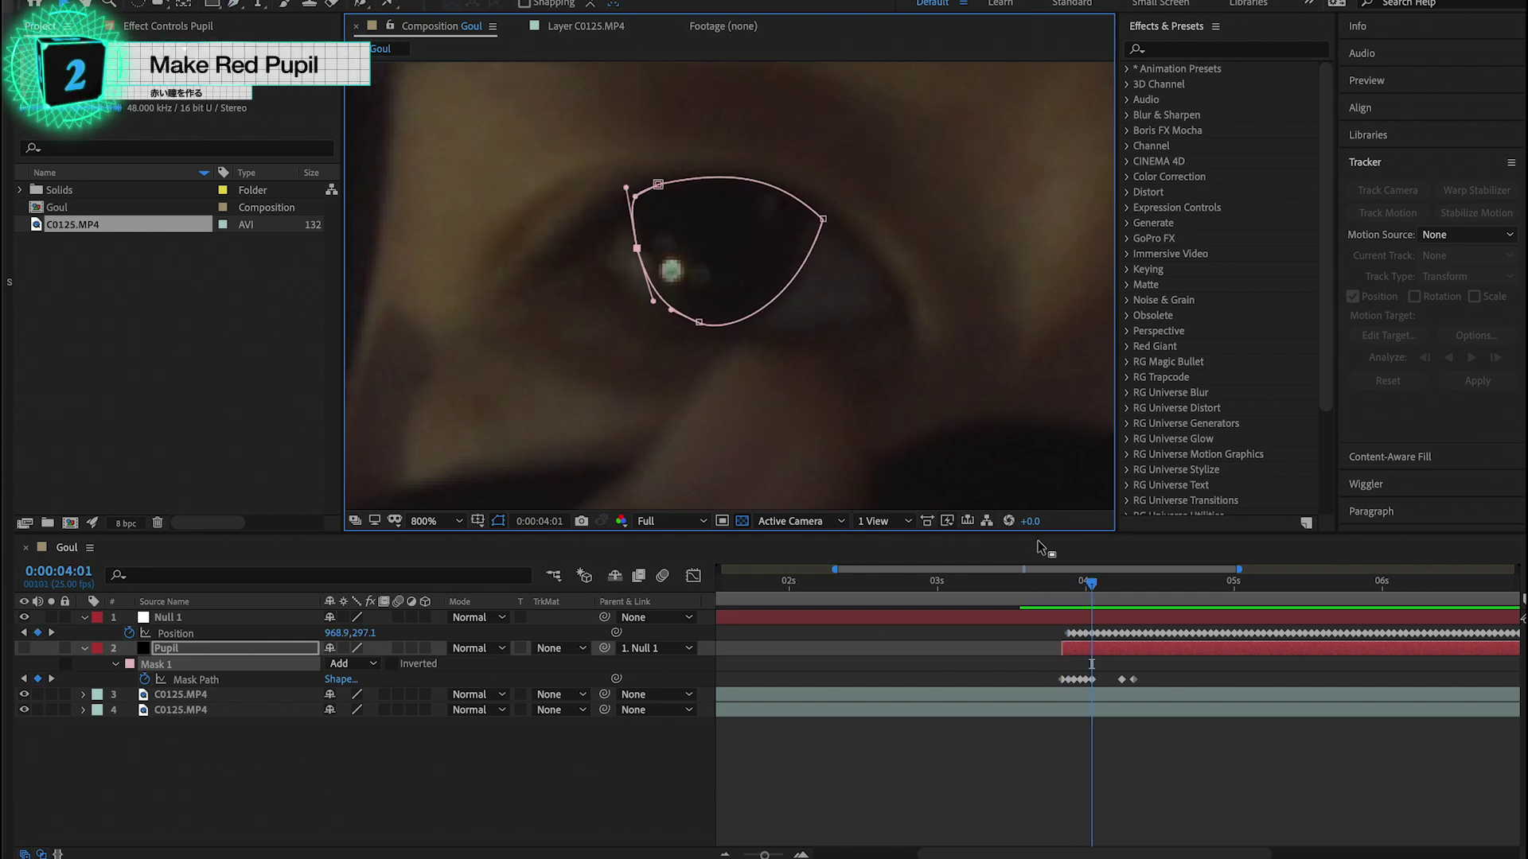
key(Page_Down)
key(Page_Down)
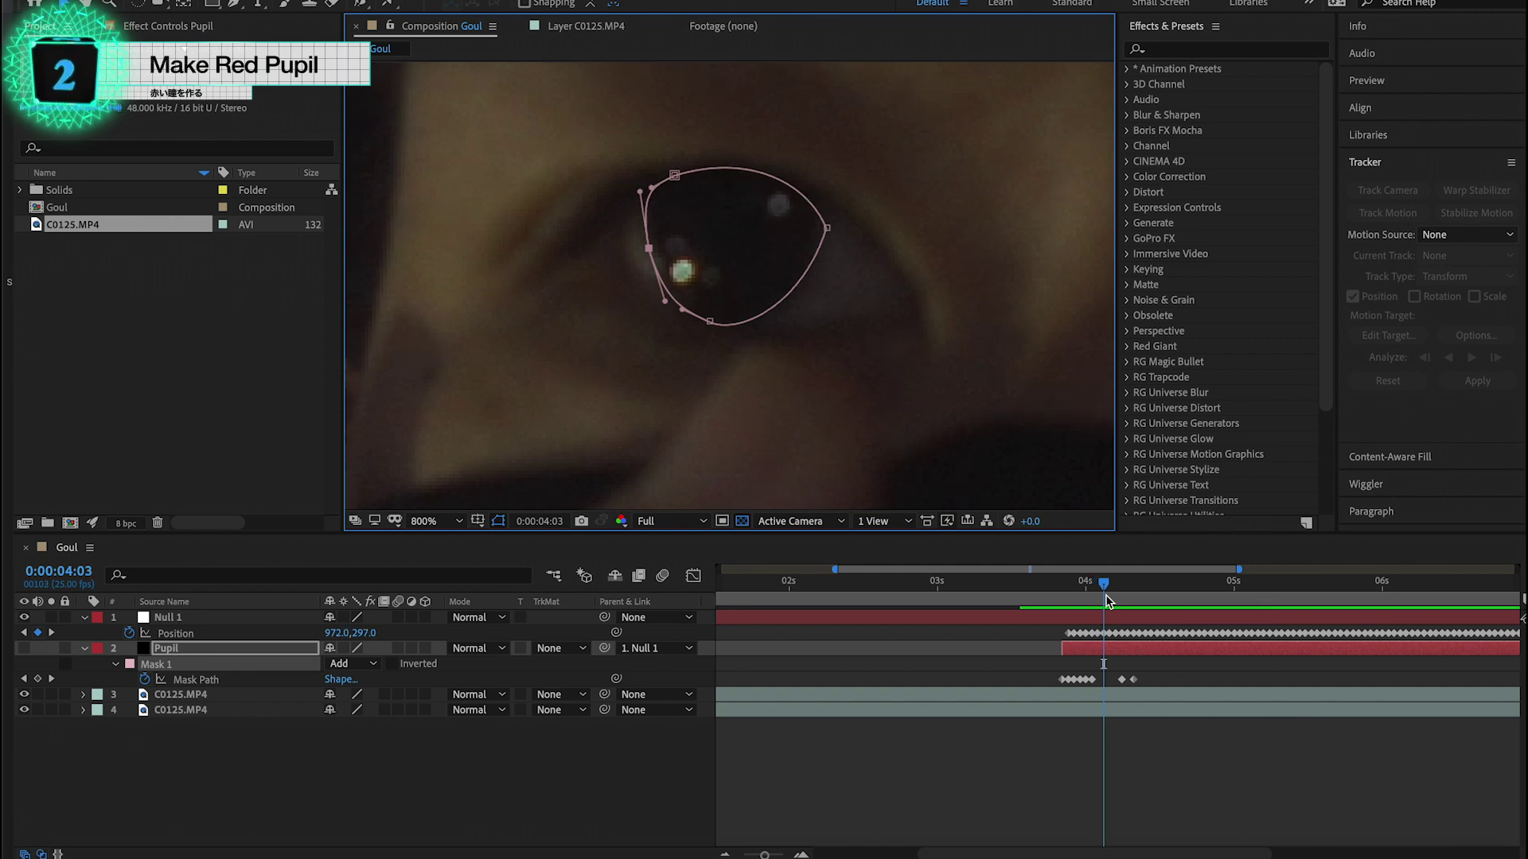
drag(828, 230, 802, 307)
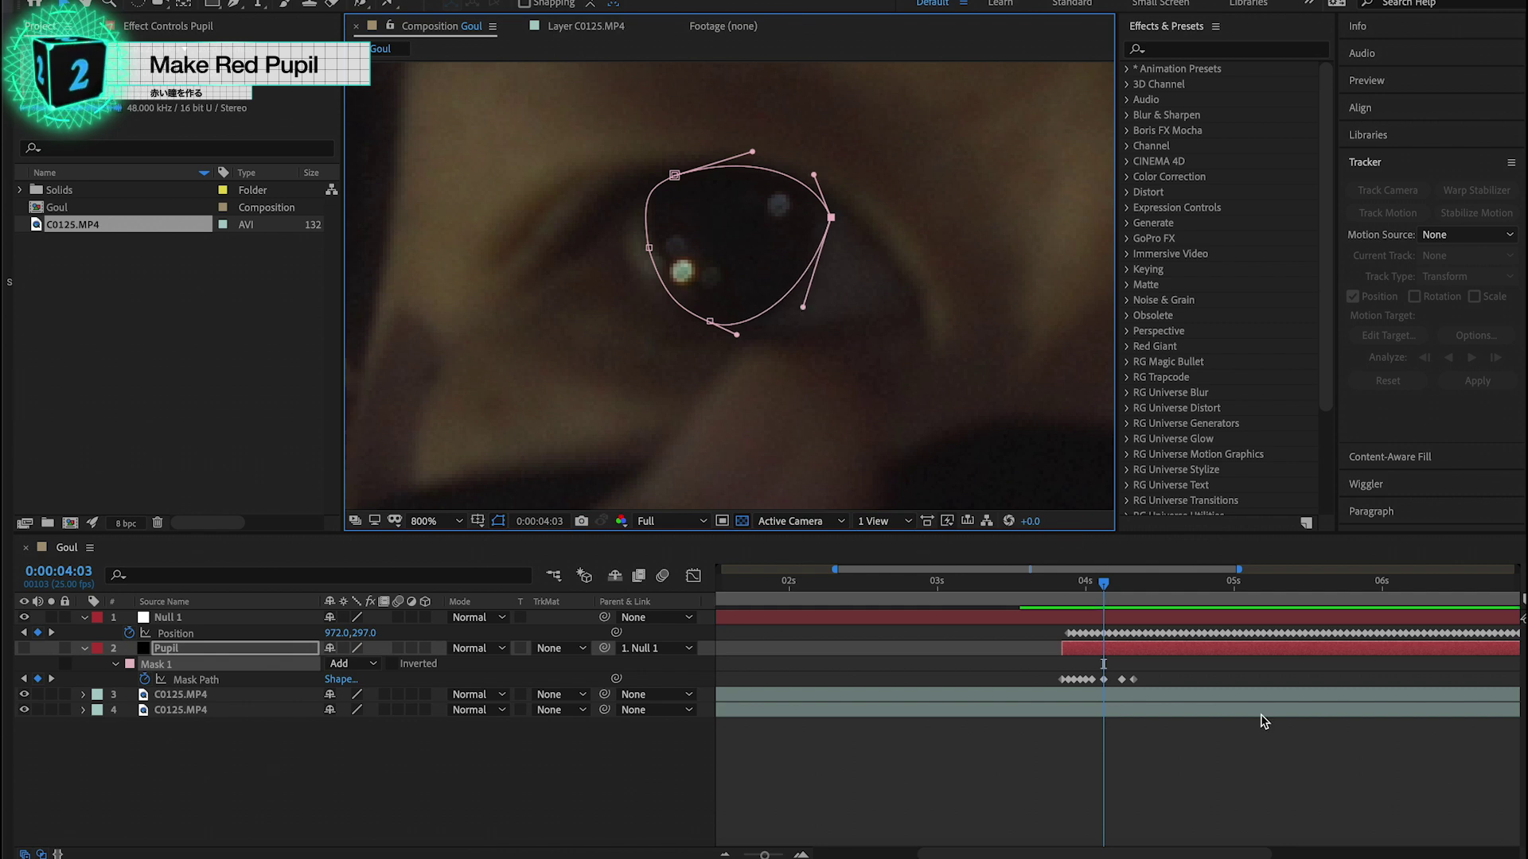
Step forward frame by frame past 4 seconds checking the pupil mask's fit.
key(Page_Down)
key(Page_Down)
key(Page_Down)
key(Page_Down)
key(Page_Down)
key(Page_Down)
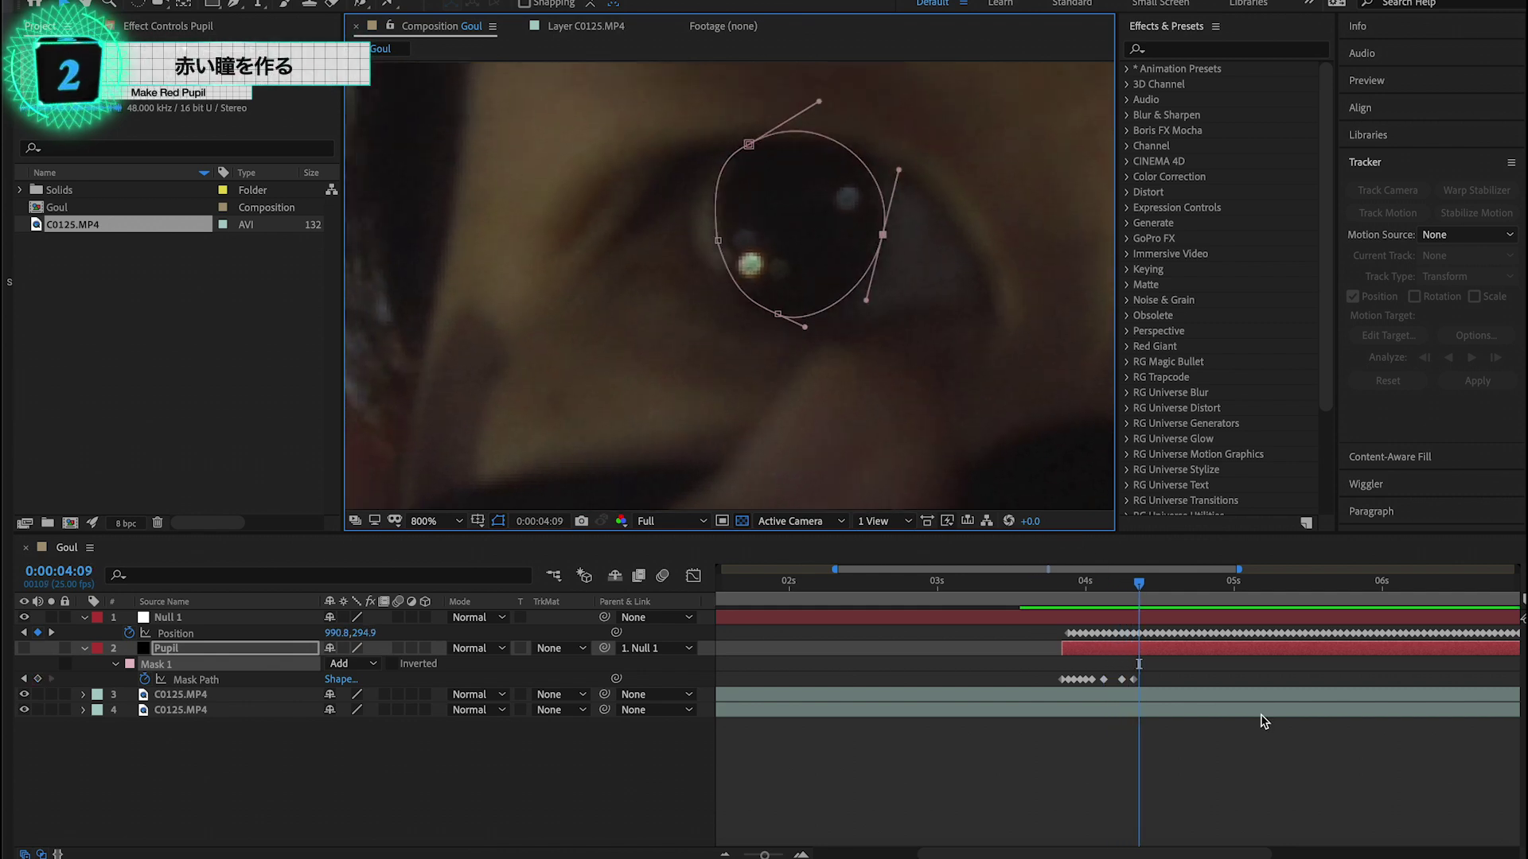
key(Page_Down)
key(Page_Down)
key(Page_Down)
key(Page_Down)
key(Page_Down)
key(Page_Down)
key(Page_Down)
key(Page_Down)
key(Page_Down)
key(Page_Down)
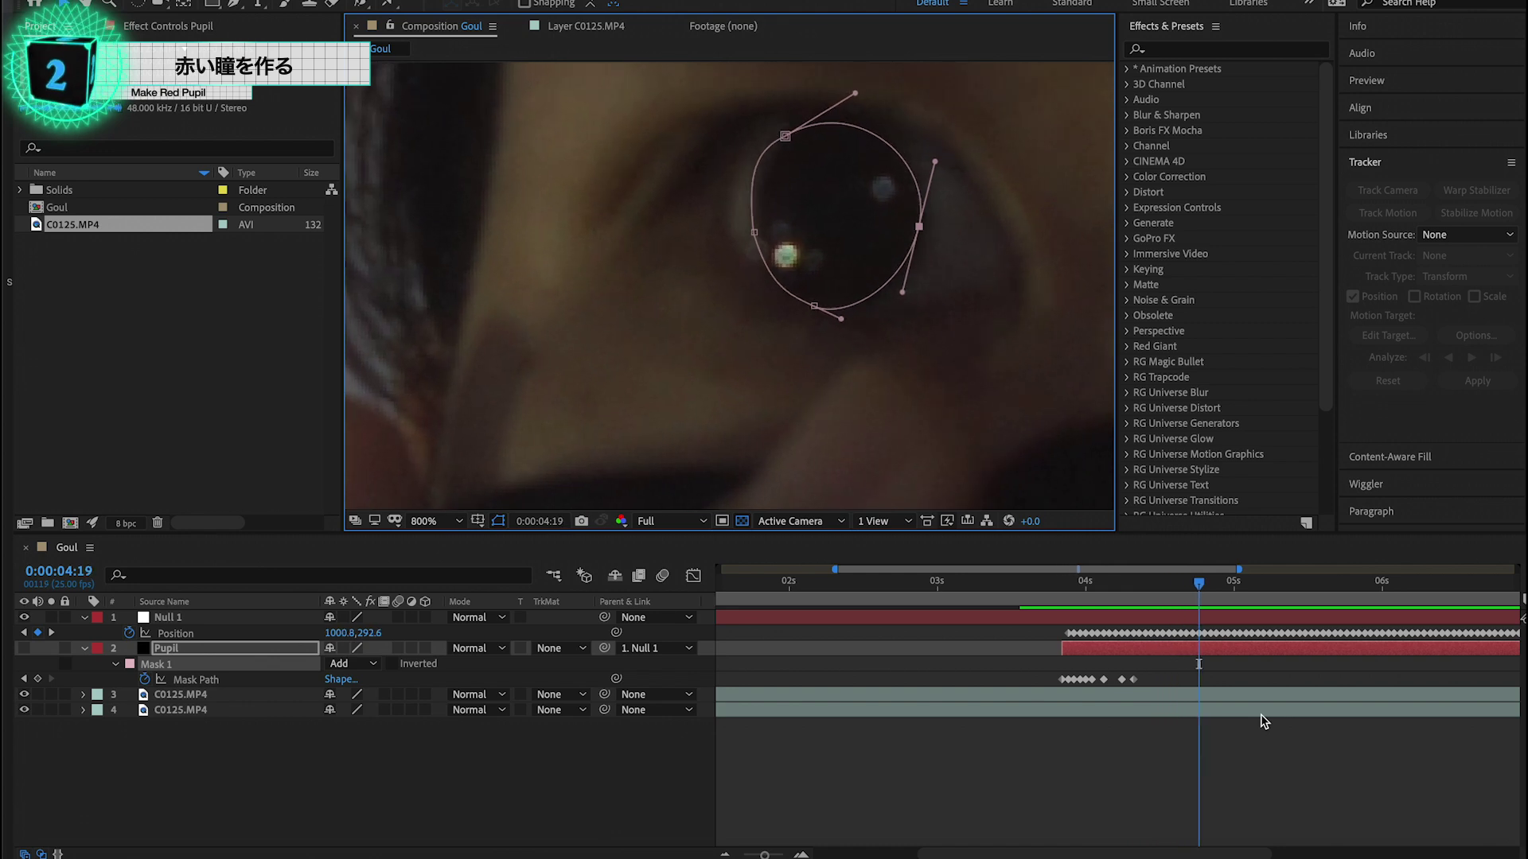
key(Page_Down)
key(Page_Down)
key(Page_Down)
key(Page_Down)
key(Page_Down)
key(Page_Down)
key(Page_Down)
key(Page_Down)
key(Page_Down)
key(Page_Down)
key(Page_Down)
key(Page_Down)
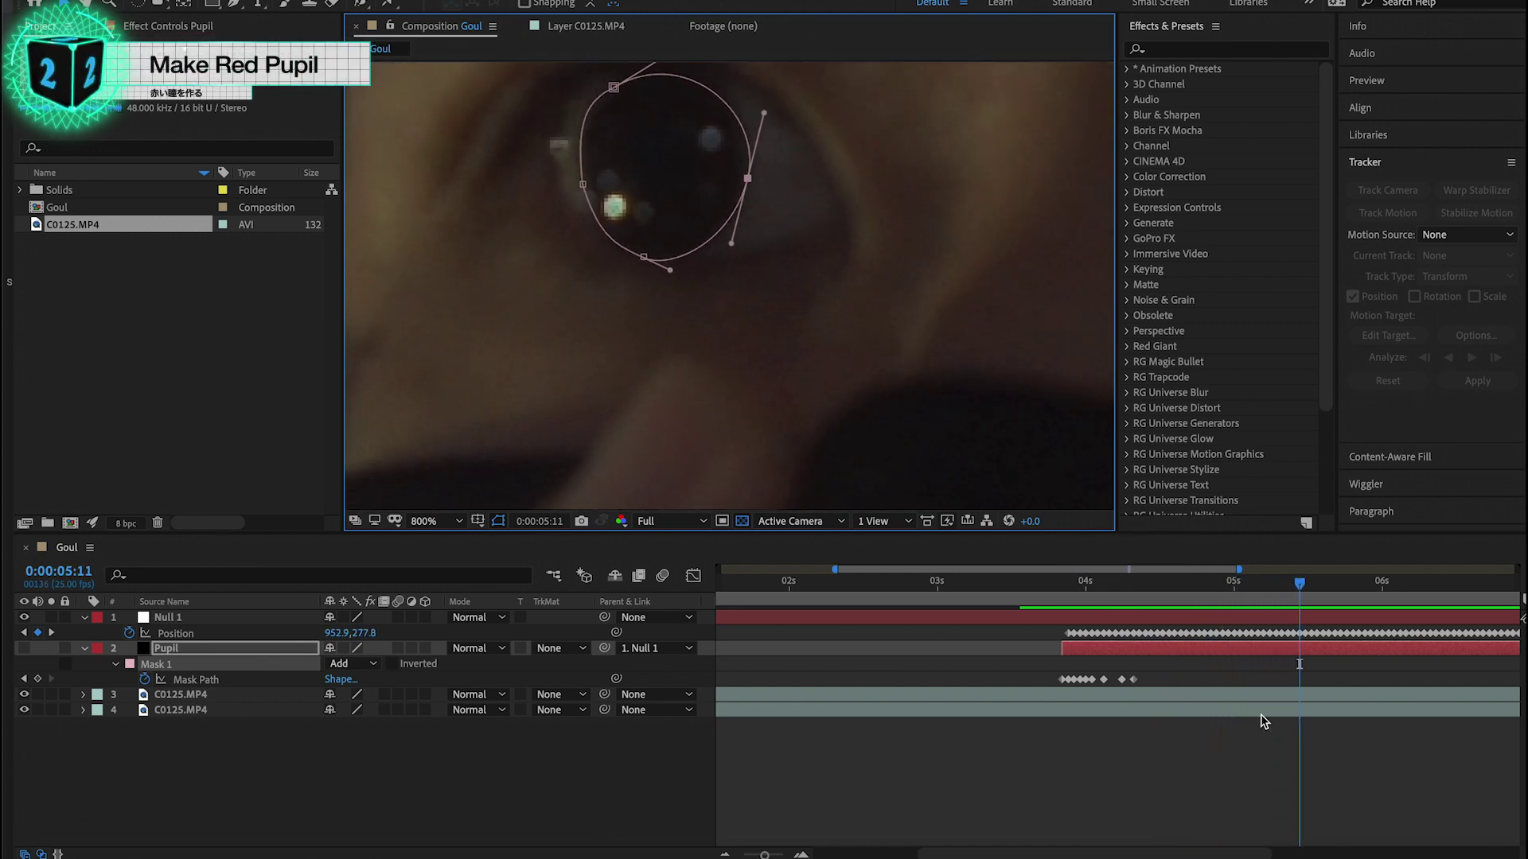
key(Page_Down)
key(Page_Down)
key(Page_Down)
key(Page_Down)
scroll(881, 381, down, 3)
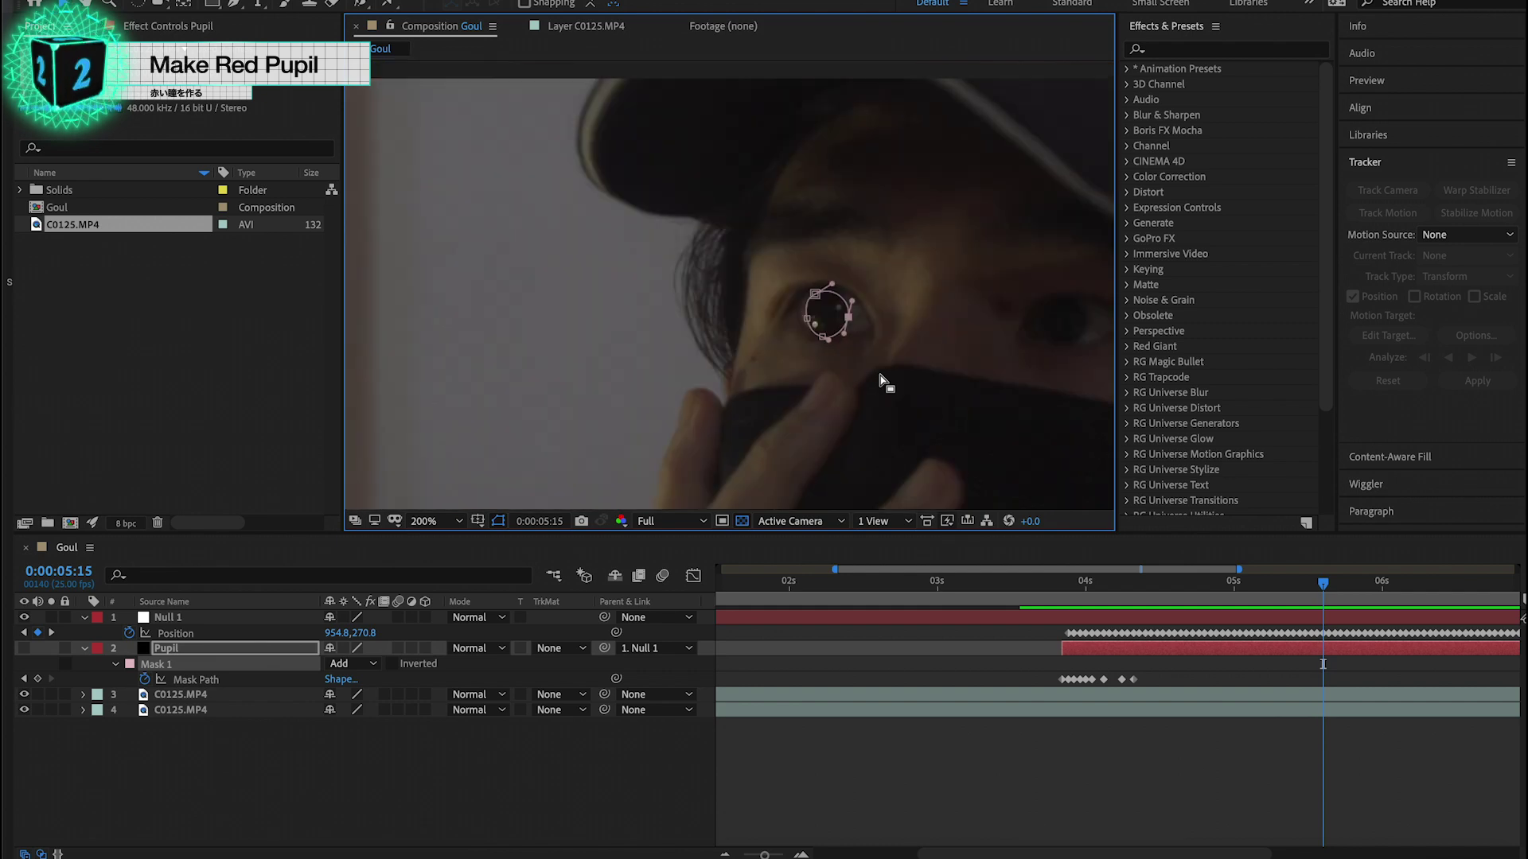
key(Page_Down)
key(Page_Down)
key(Page_Down)
key(Page_Down)
key(Page_Down)
key(Page_Down)
key(Page_Down)
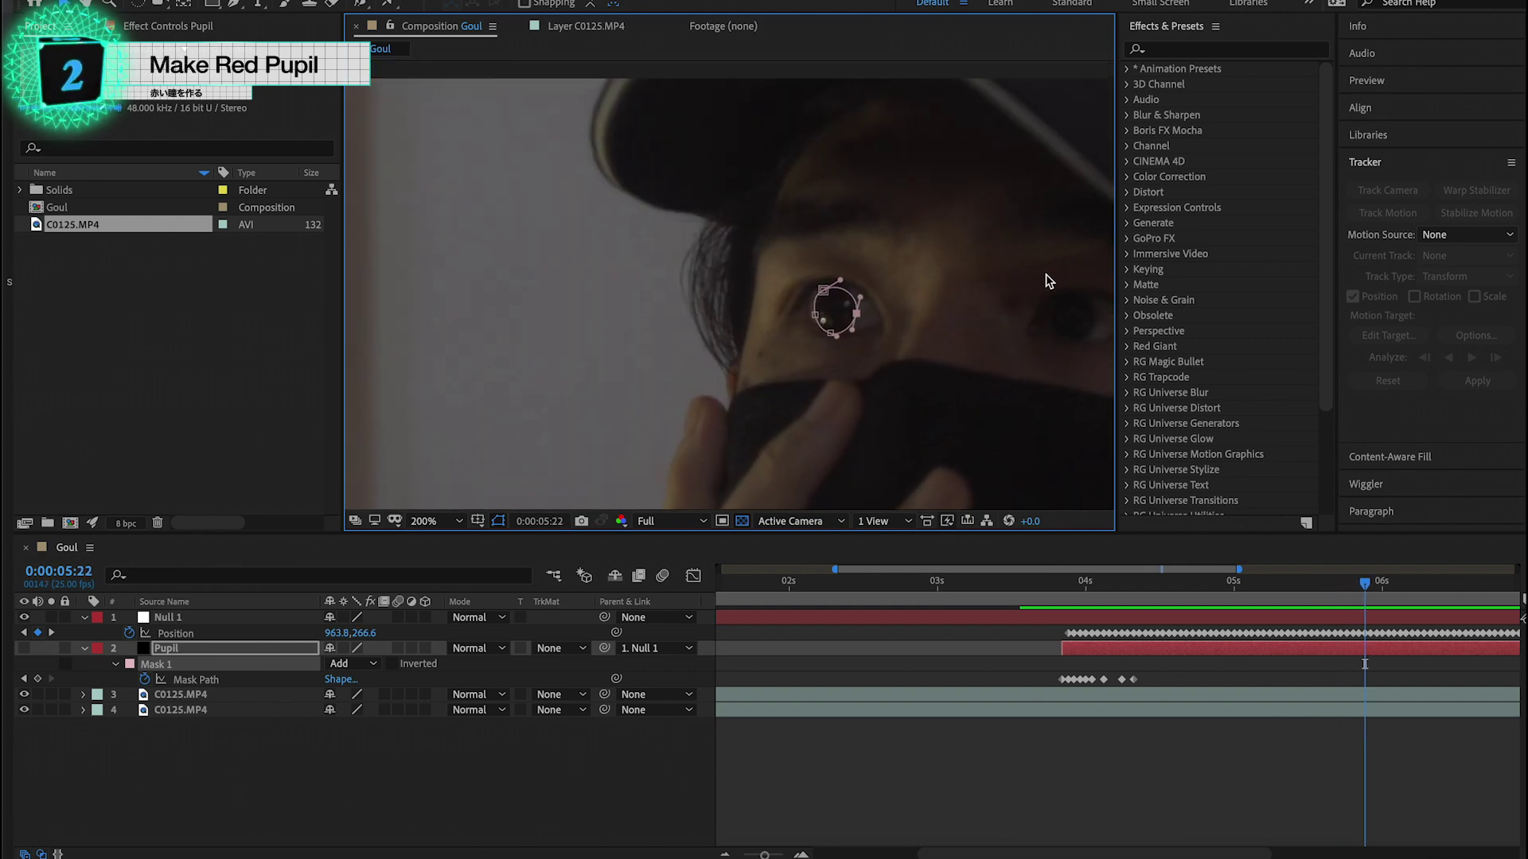
scroll(869, 339, up, 2)
key(Page_Down)
key(Page_Down)
key(Page_Down)
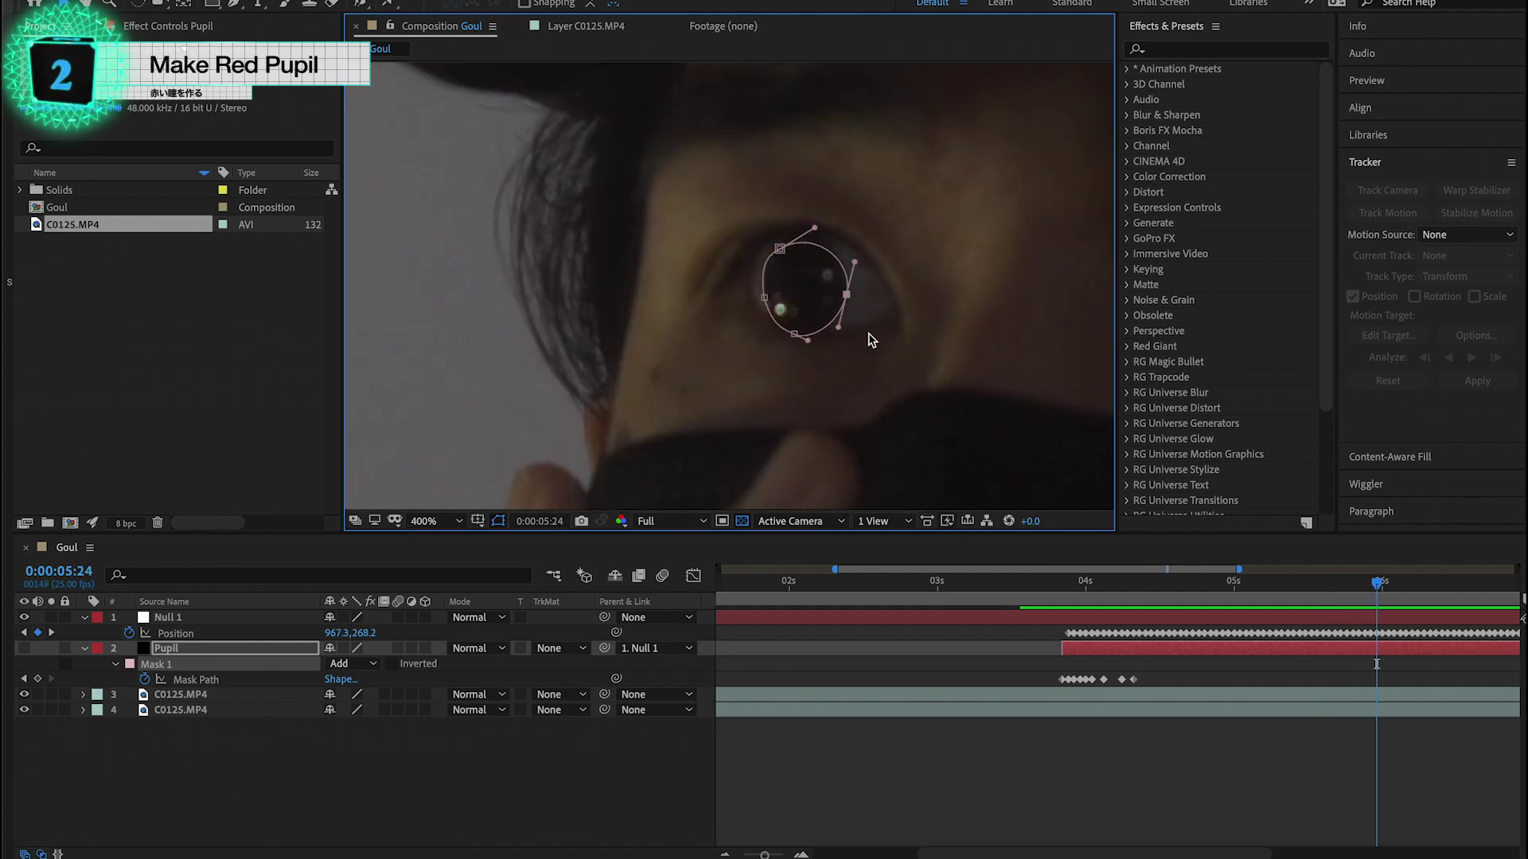
key(Page_Down)
key(Page_Down)
key(Page_Down)
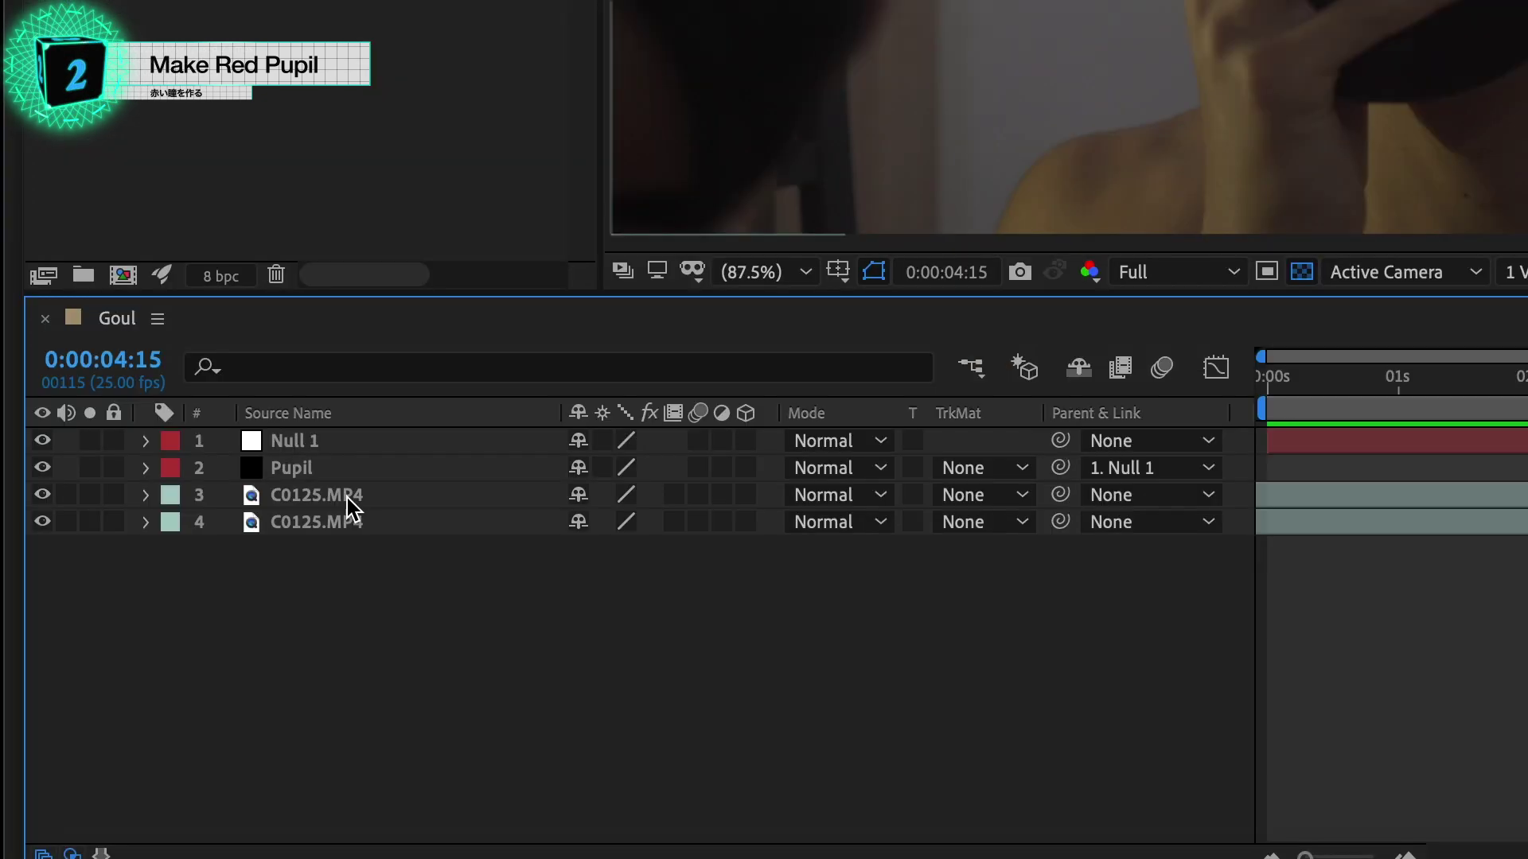
Set the upper C0125.MP4 layer's track matte to Alpha Matte 'Pupil' and solo it.
click(347, 496)
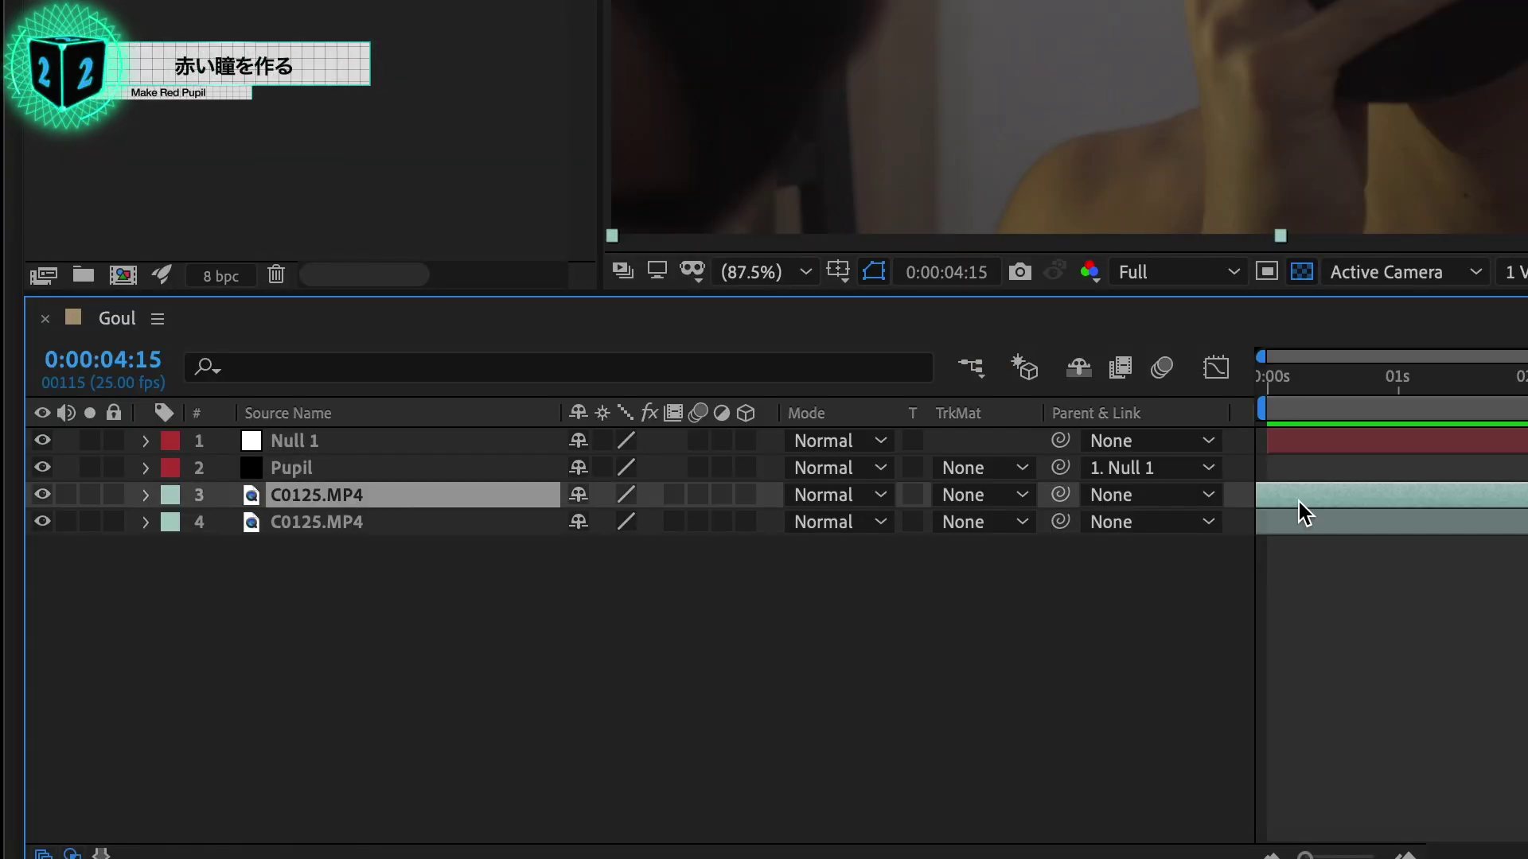
click(943, 500)
click(987, 581)
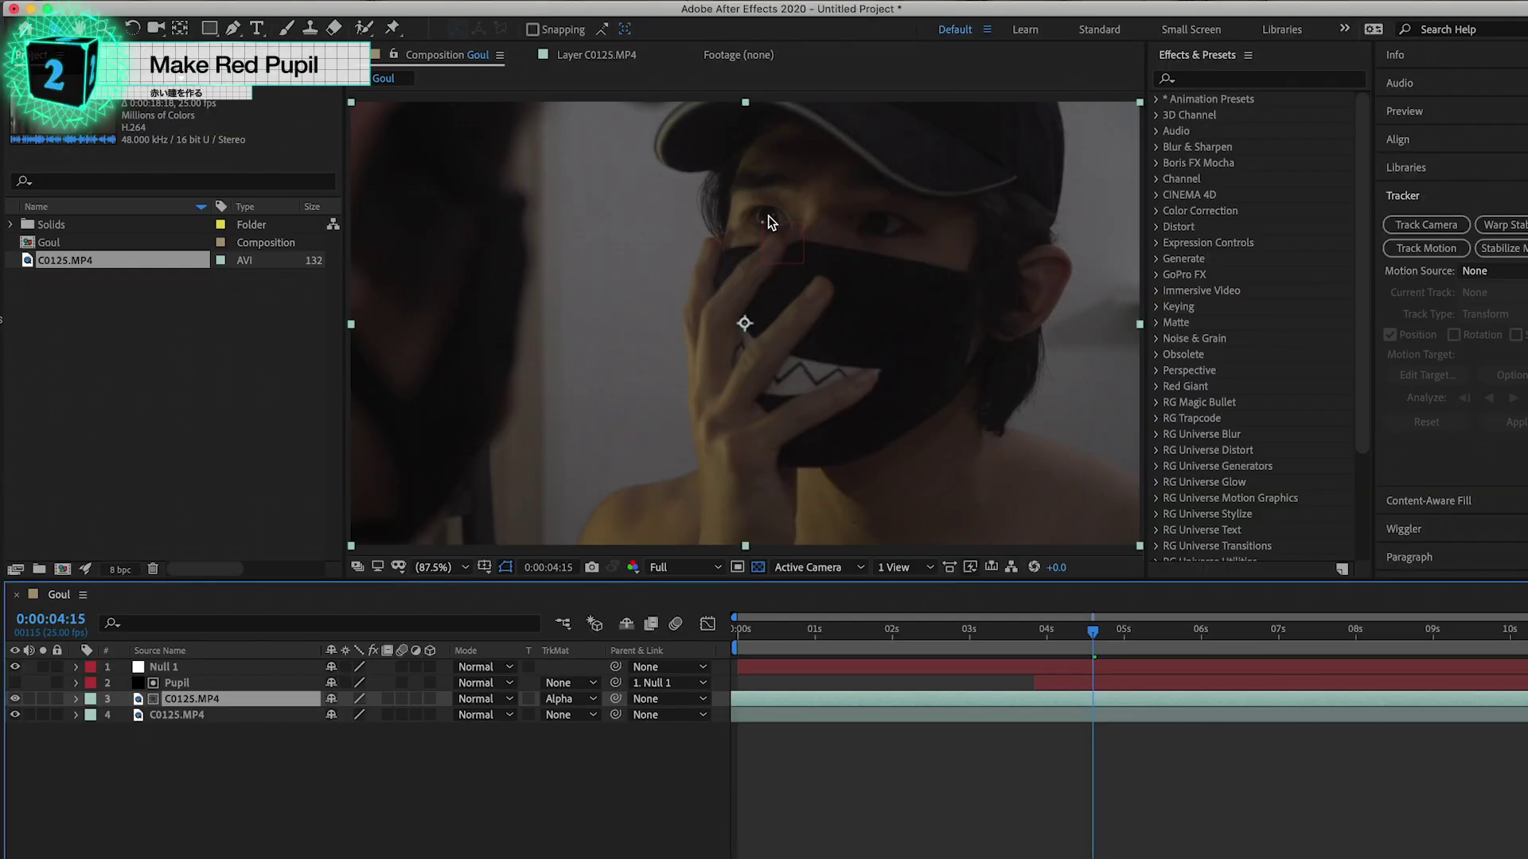
scroll(768, 221, up, 5)
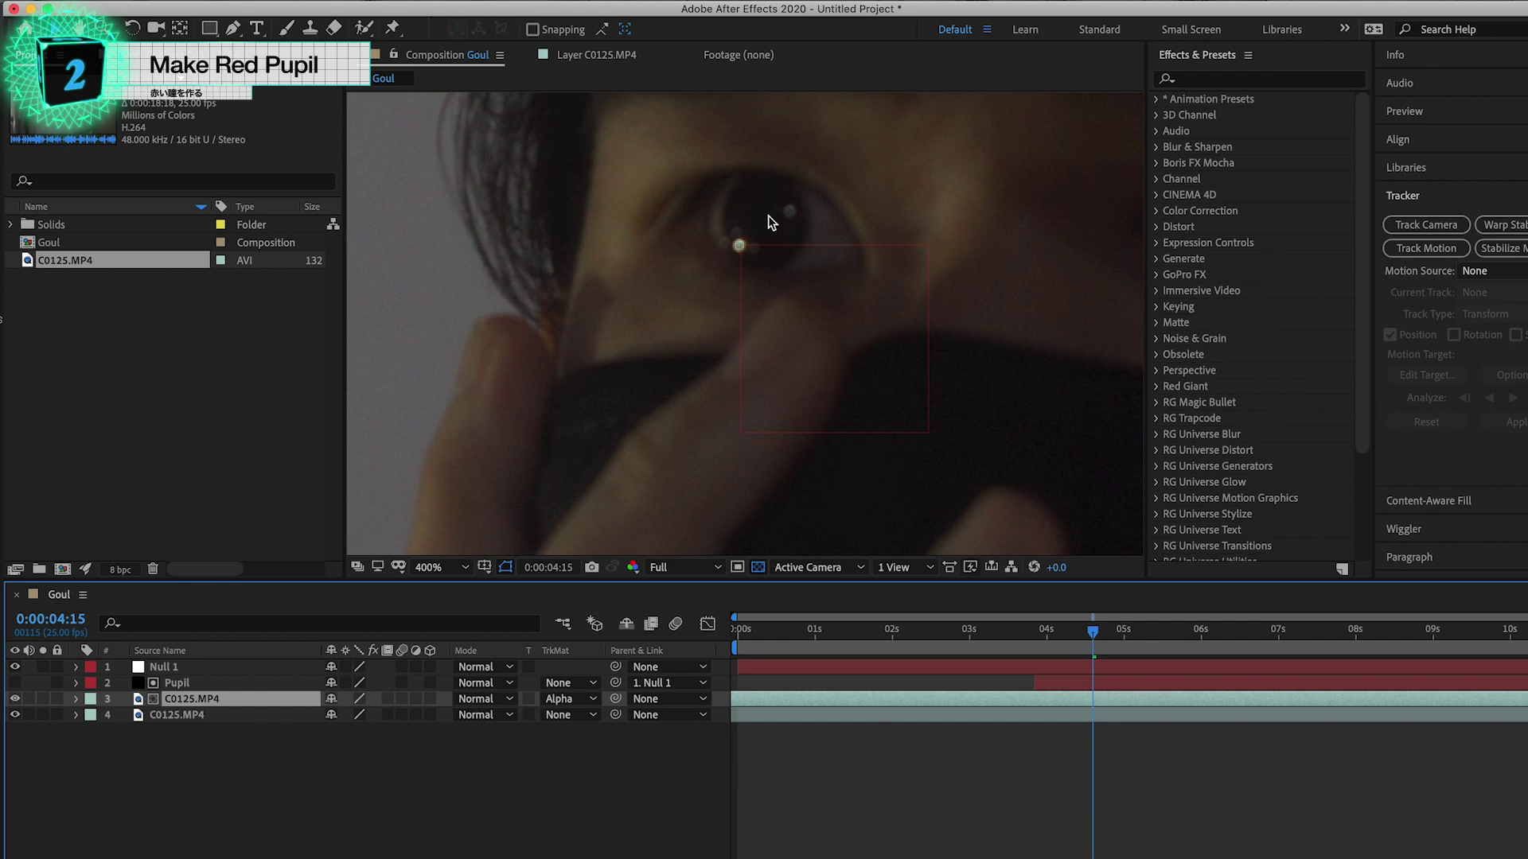
click(44, 701)
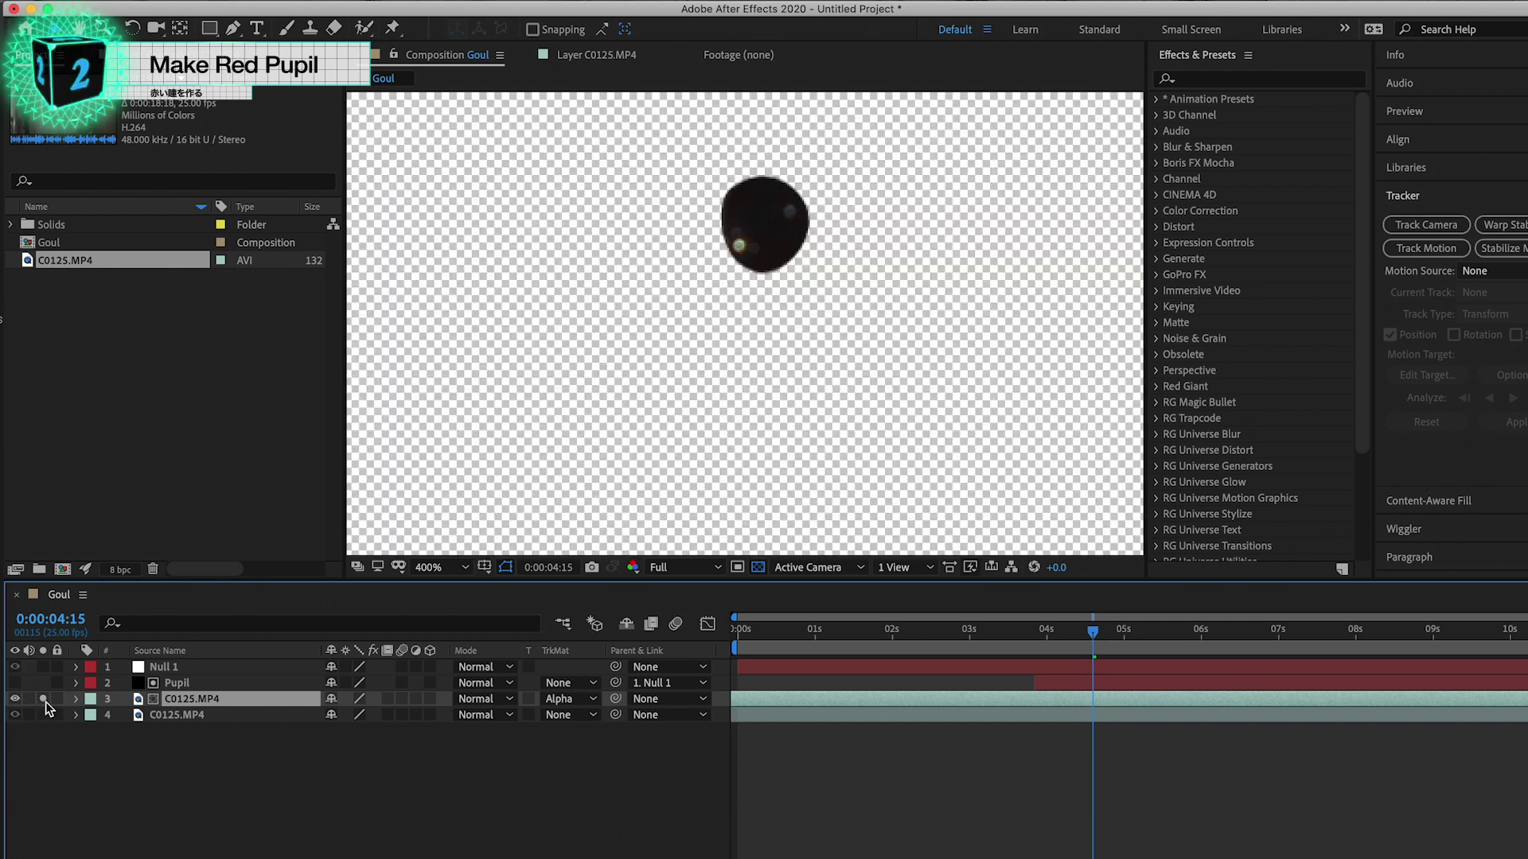
click(44, 698)
click(43, 698)
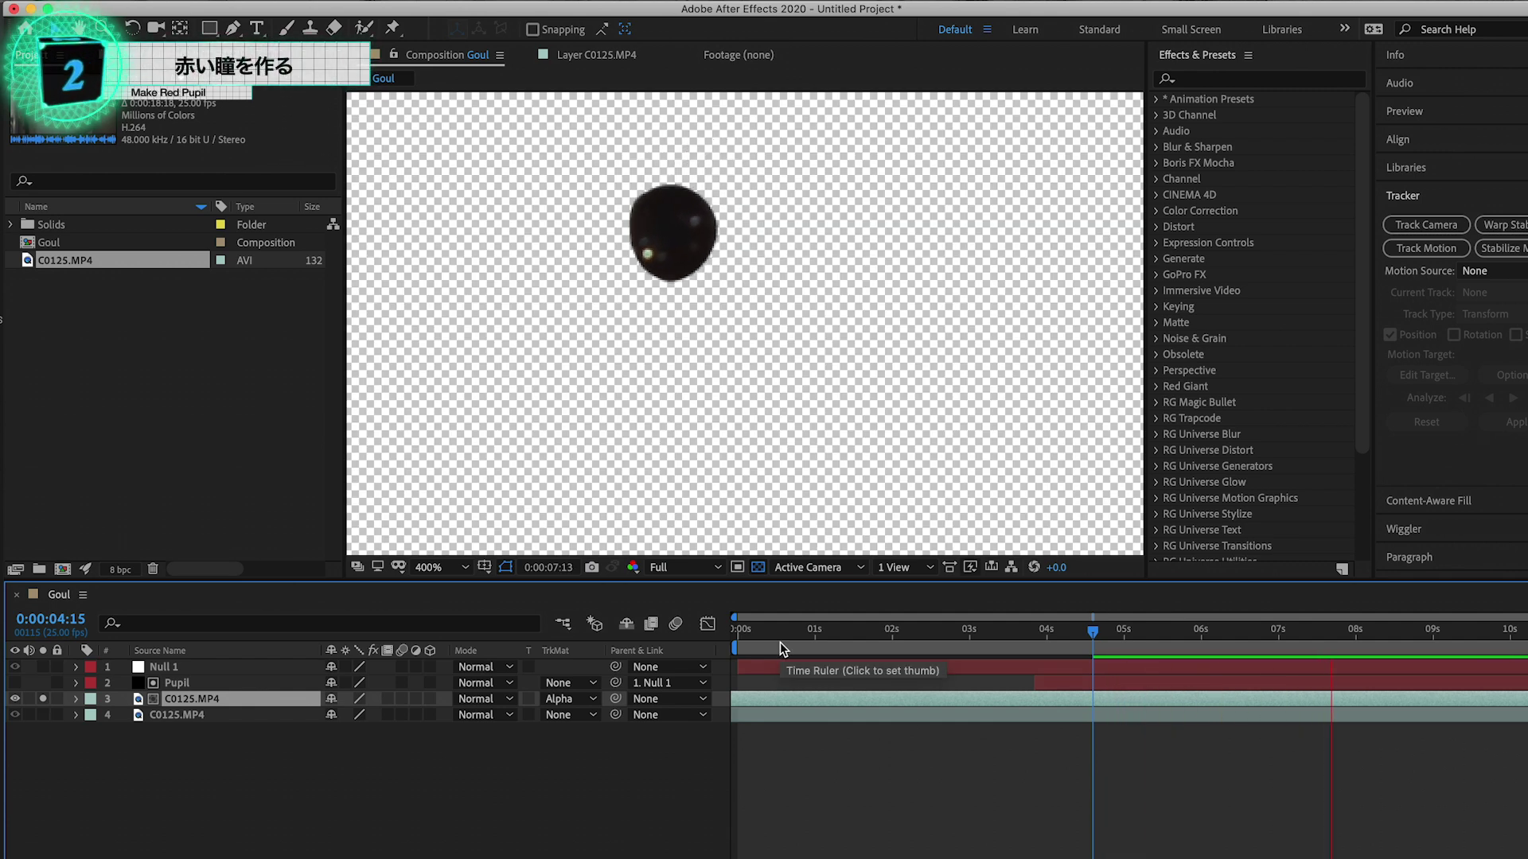
Preview the matted pupil, unsolo it, and trim the footage to start at 0:00:03:21.
key(space)
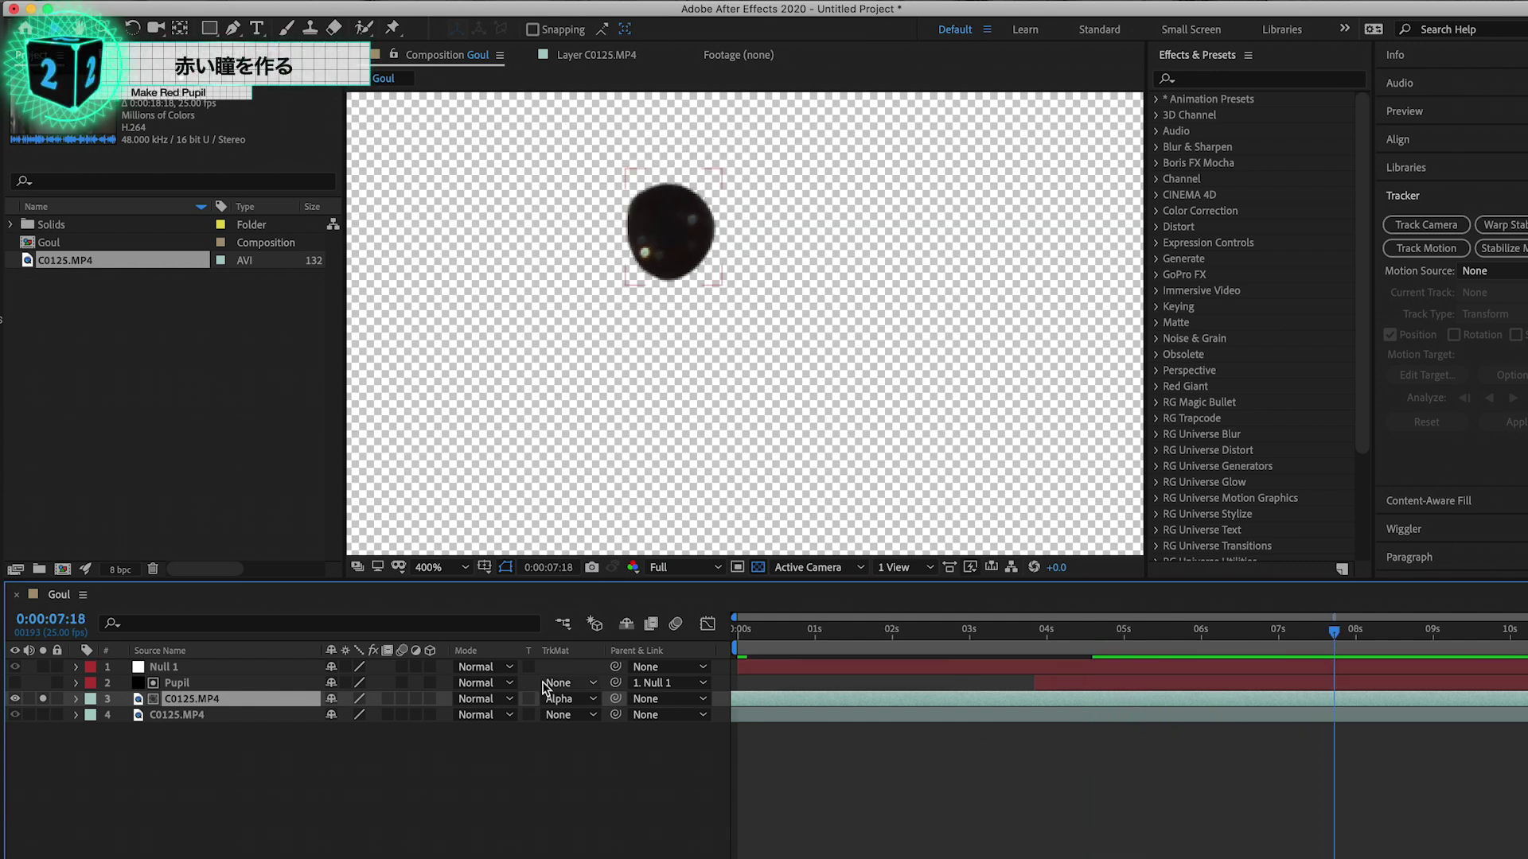
click(44, 699)
click(1034, 653)
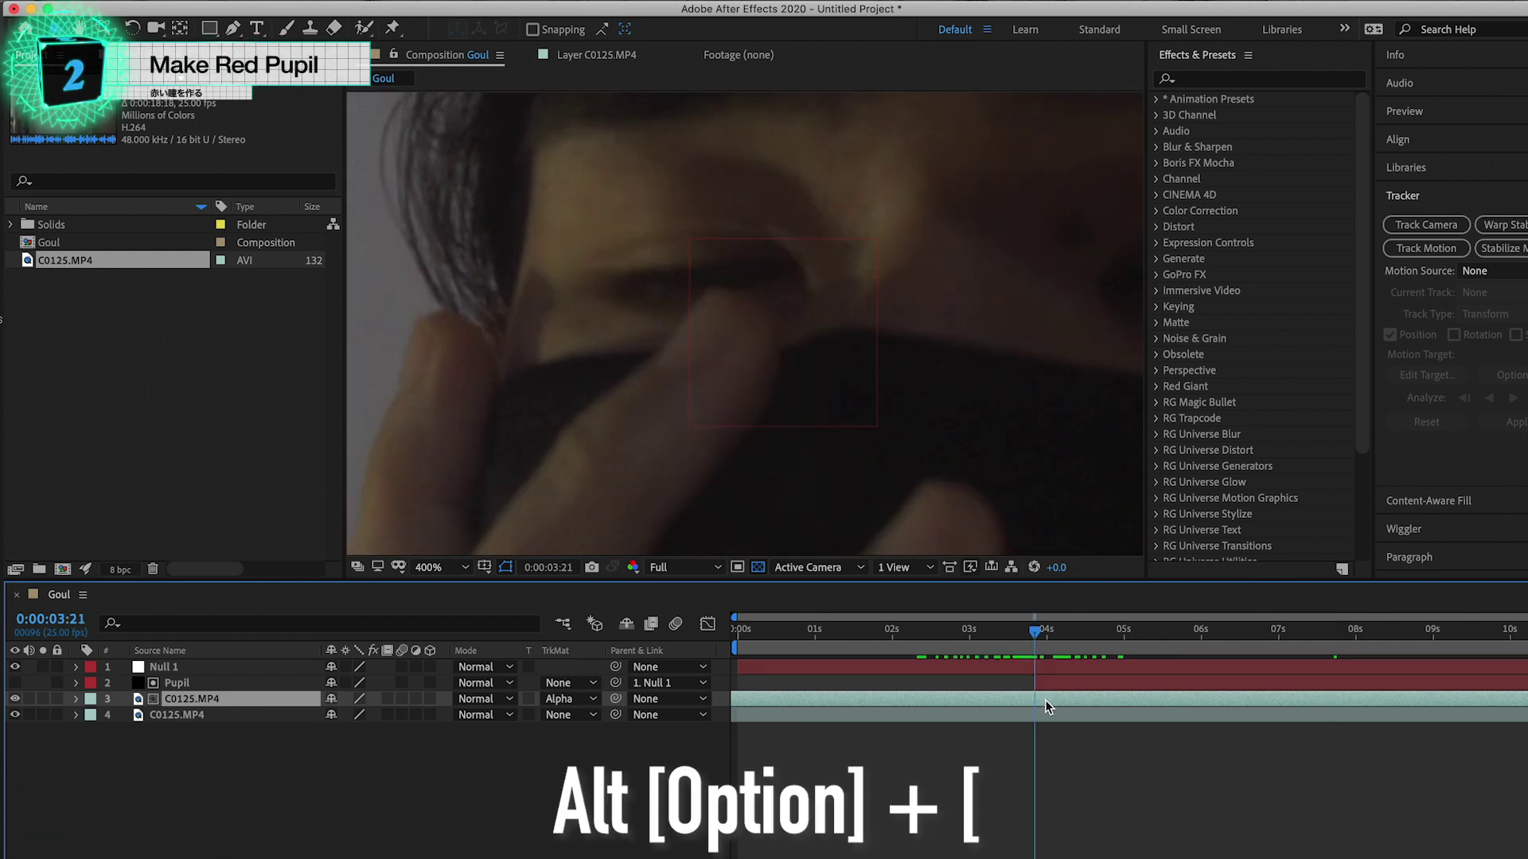
key(alt+bracketleft)
mouse_move(1039, 633)
mouse_down()
mouse_move(1094, 633)
mouse_move(1077, 632)
mouse_up()
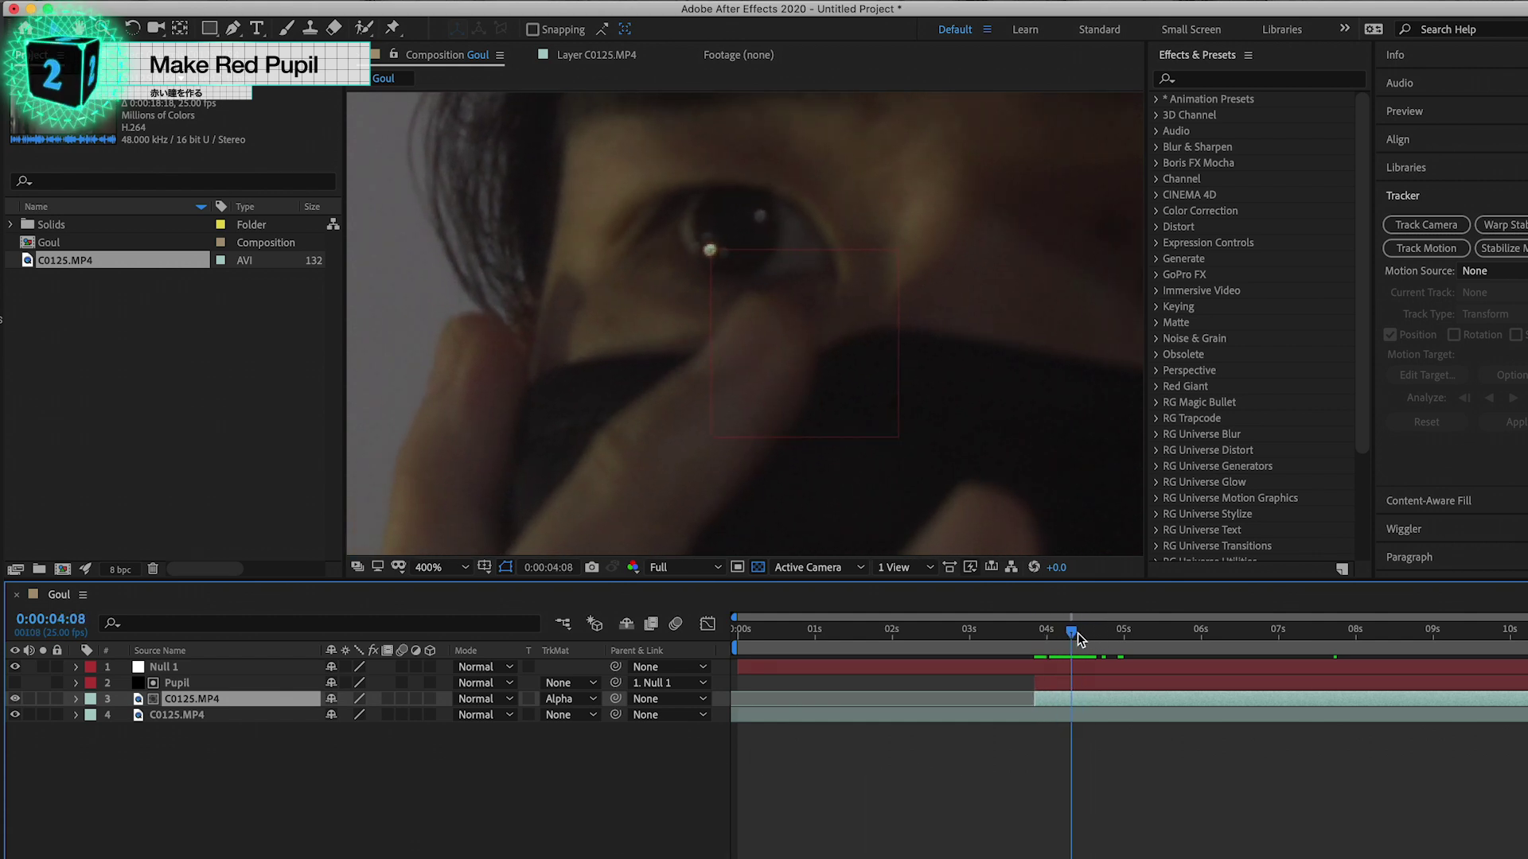
Apply an Exposure effect to the matted C0125.MP4 copy and raise Exposure to 1.21.
click(1215, 78)
text(ex)
text(p)
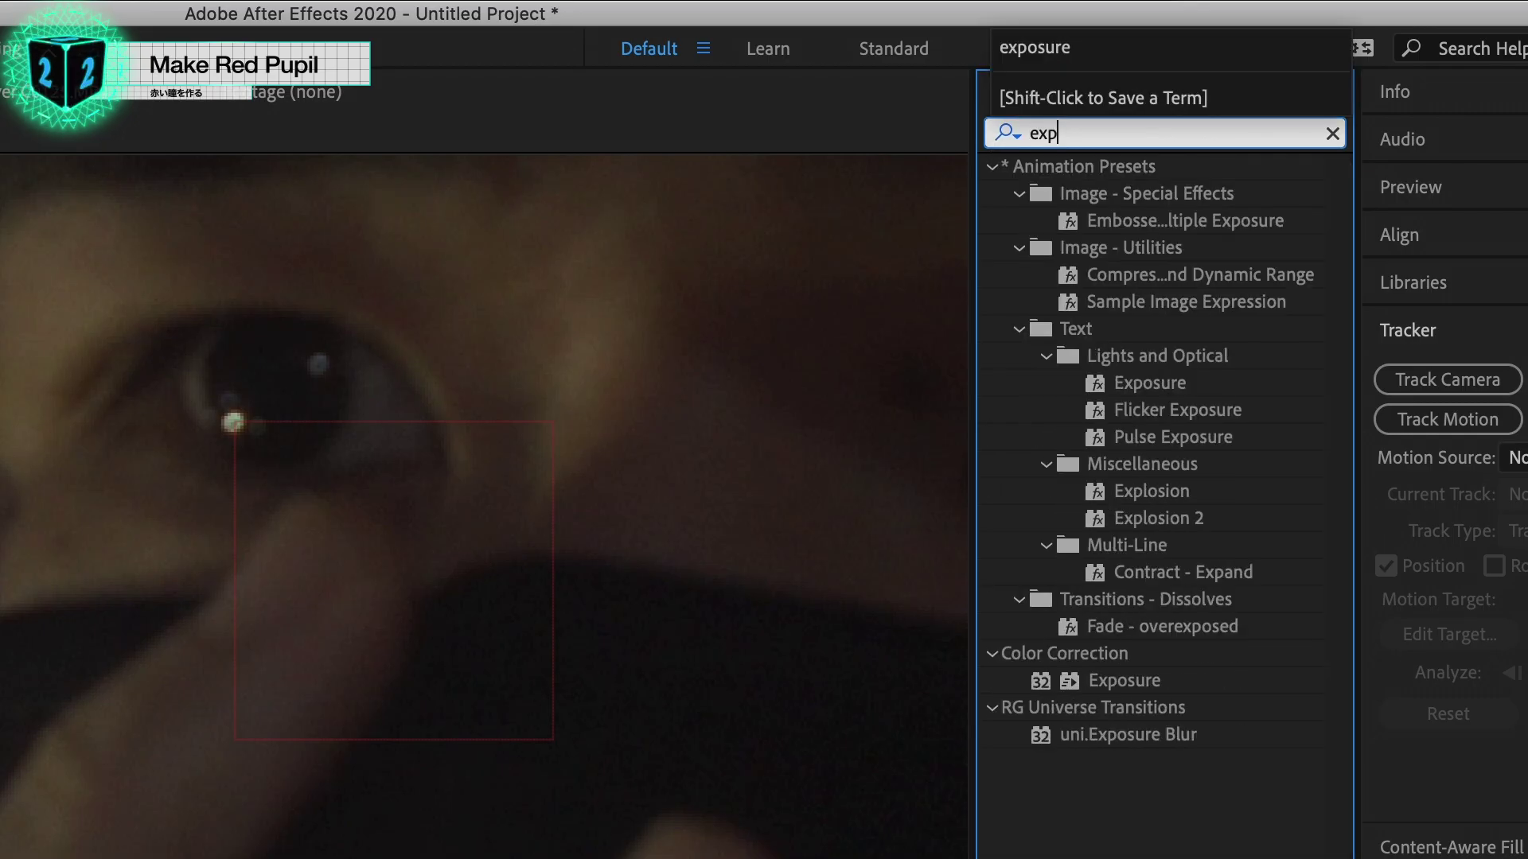
text(osu)
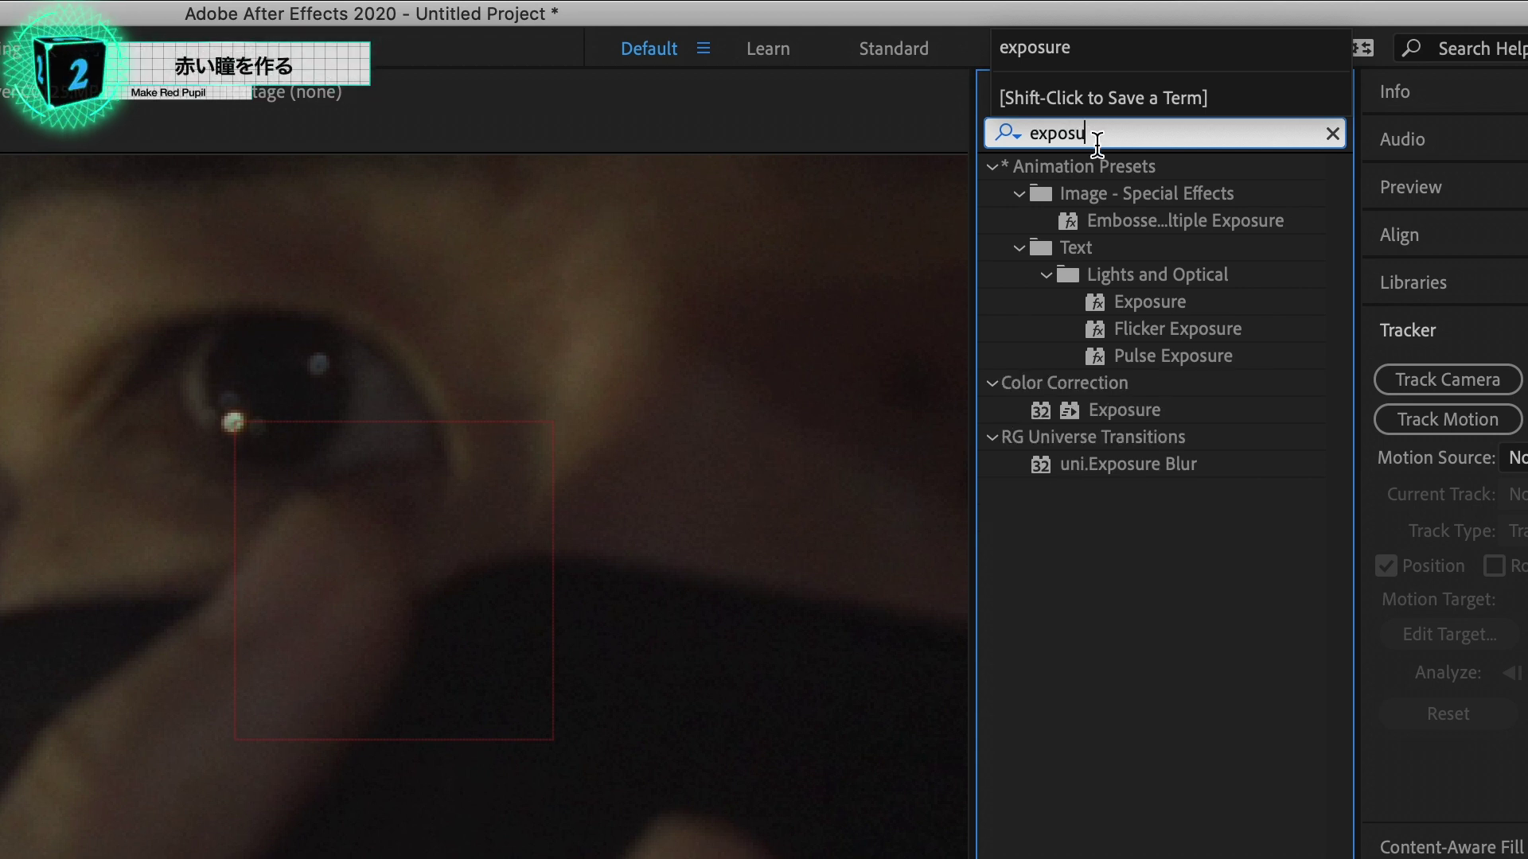
click(1134, 409)
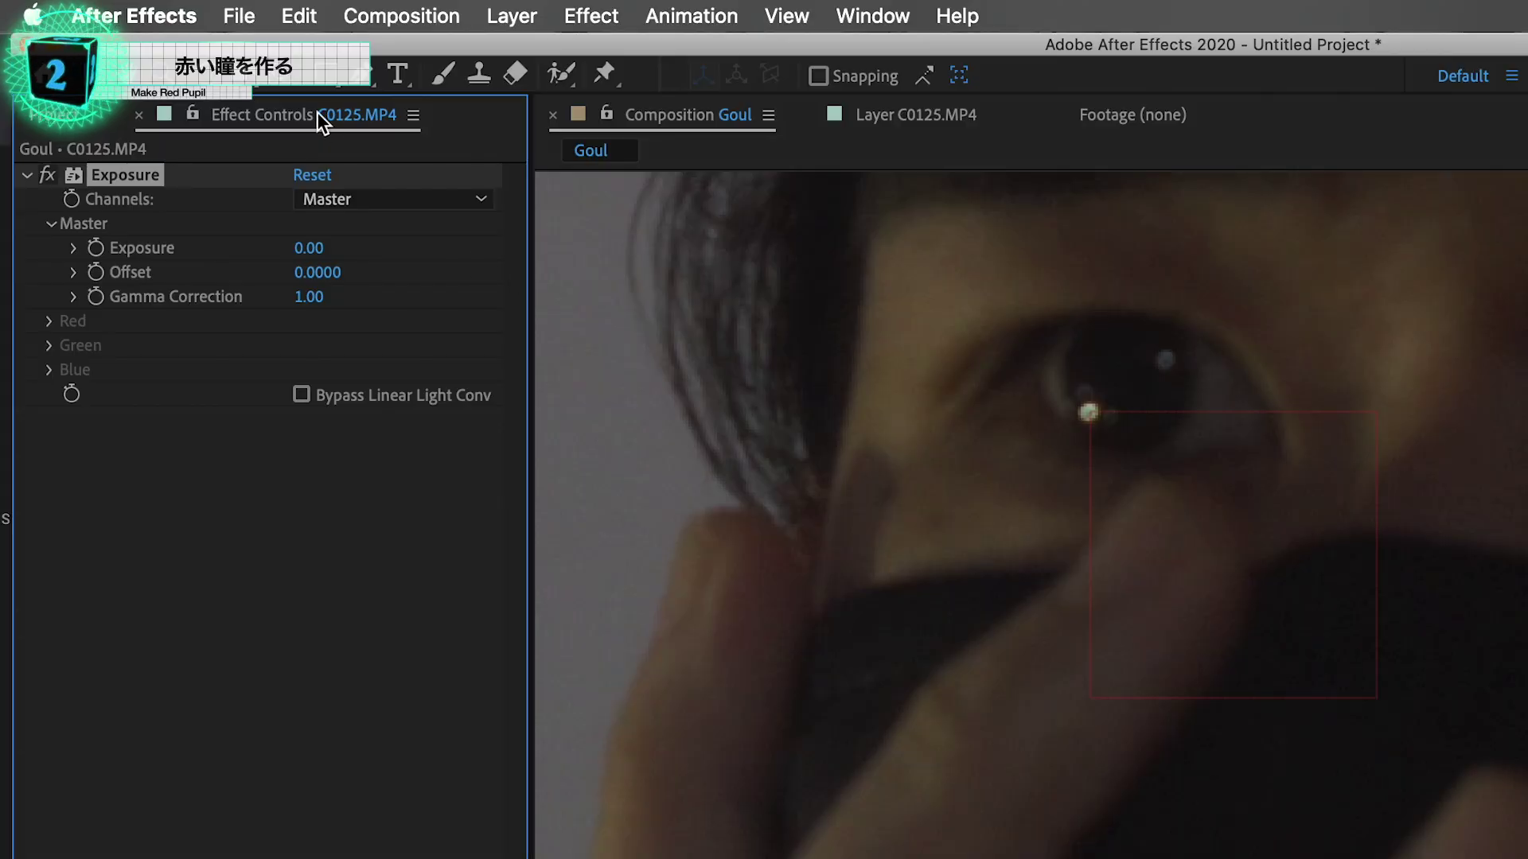
mouse_move(309, 248)
mouse_down()
mouse_move(247, 294)
mouse_move(353, 290)
mouse_up()
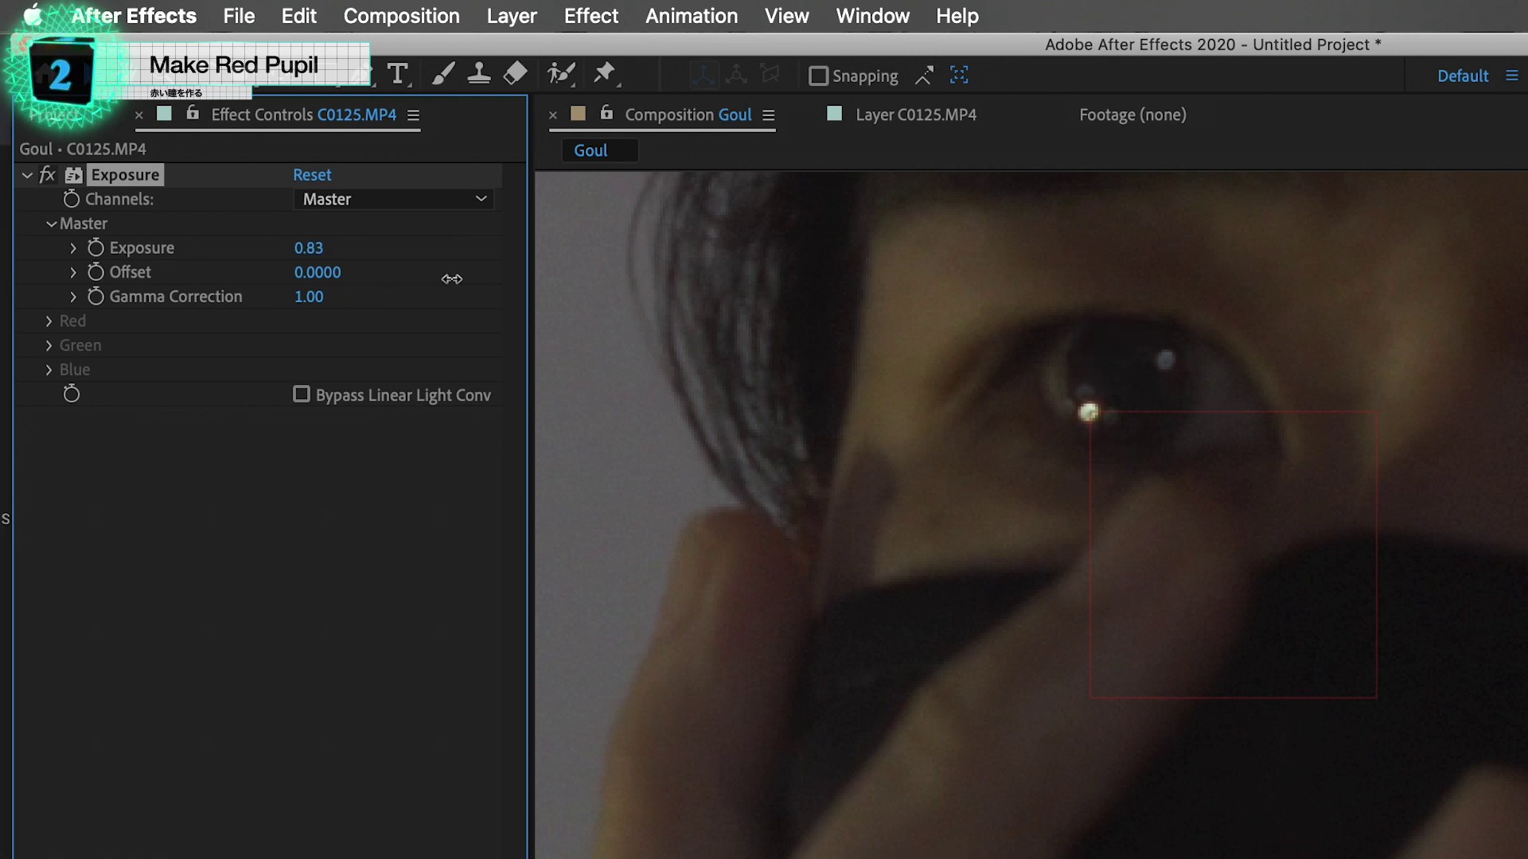
drag(451, 279, 461, 278)
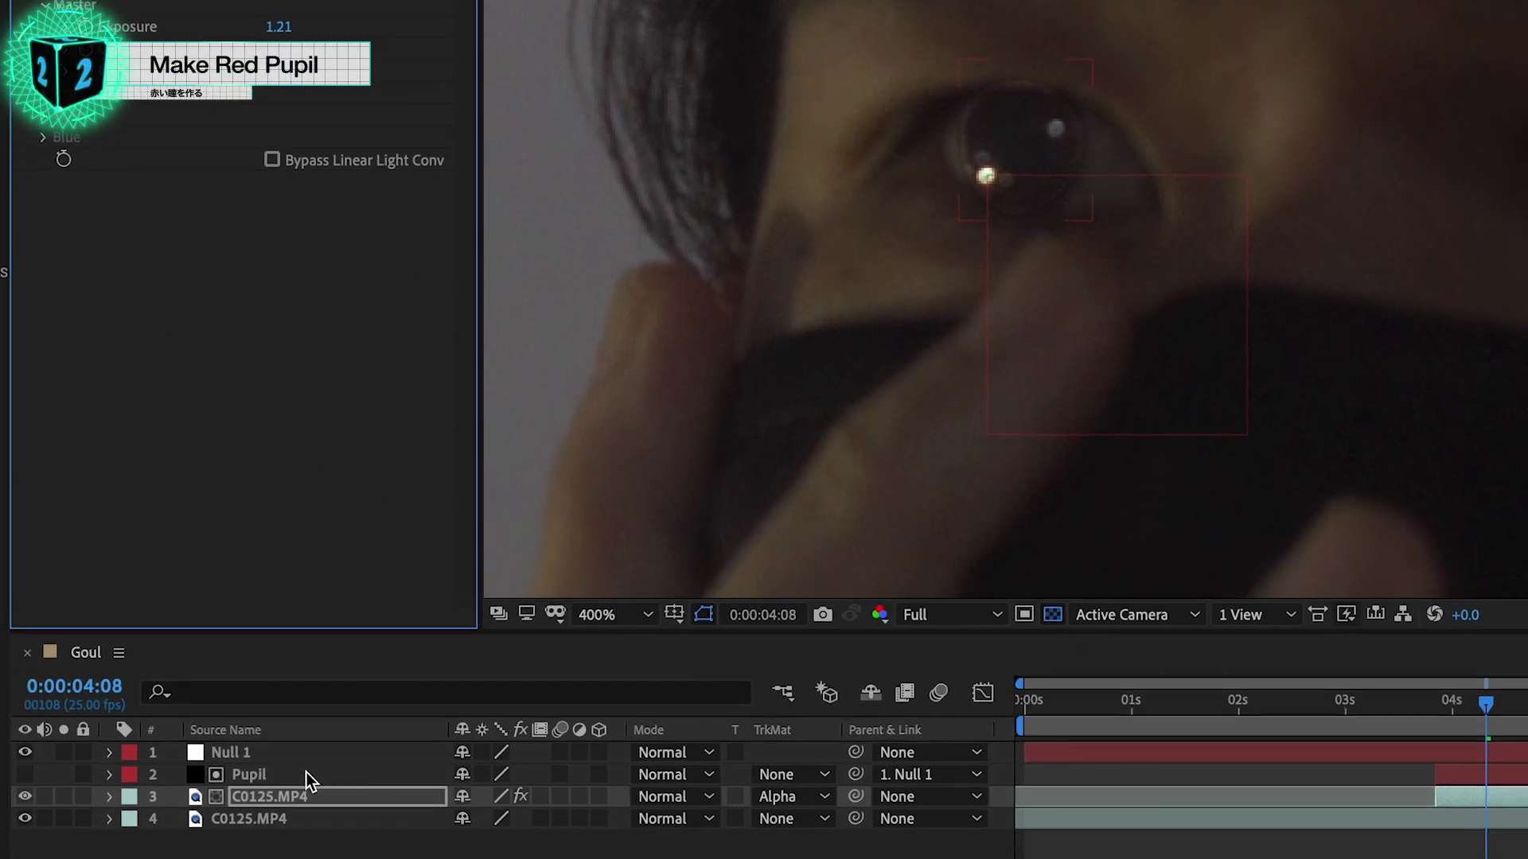
Give the Pupil layer's Mask 1 a -3 pixel Mask Expansion and a 3 pixel Mask Feather.
click(308, 774)
key(m)
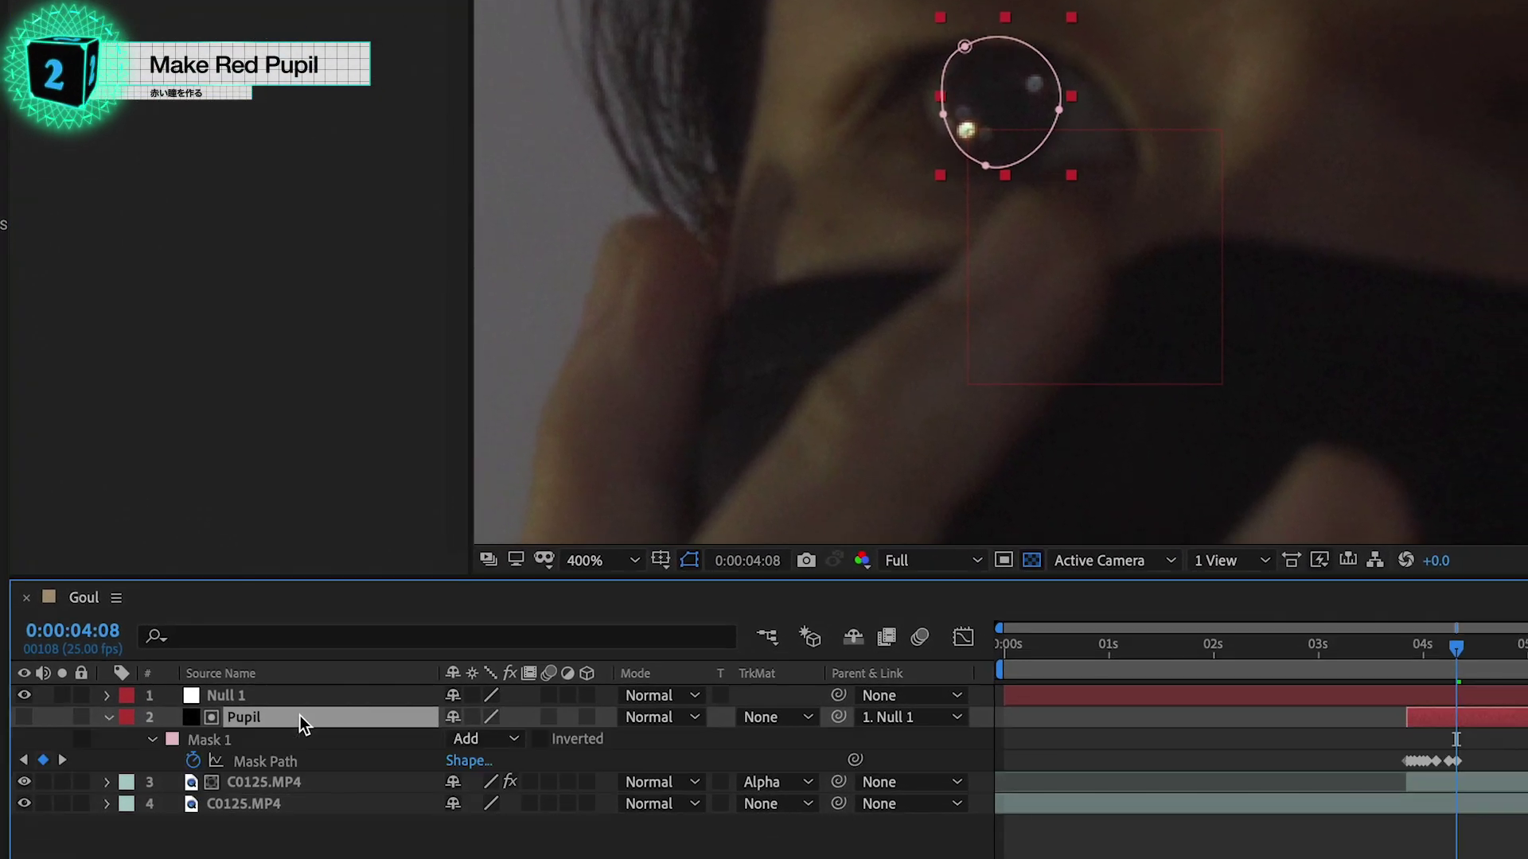
click(161, 742)
click(153, 742)
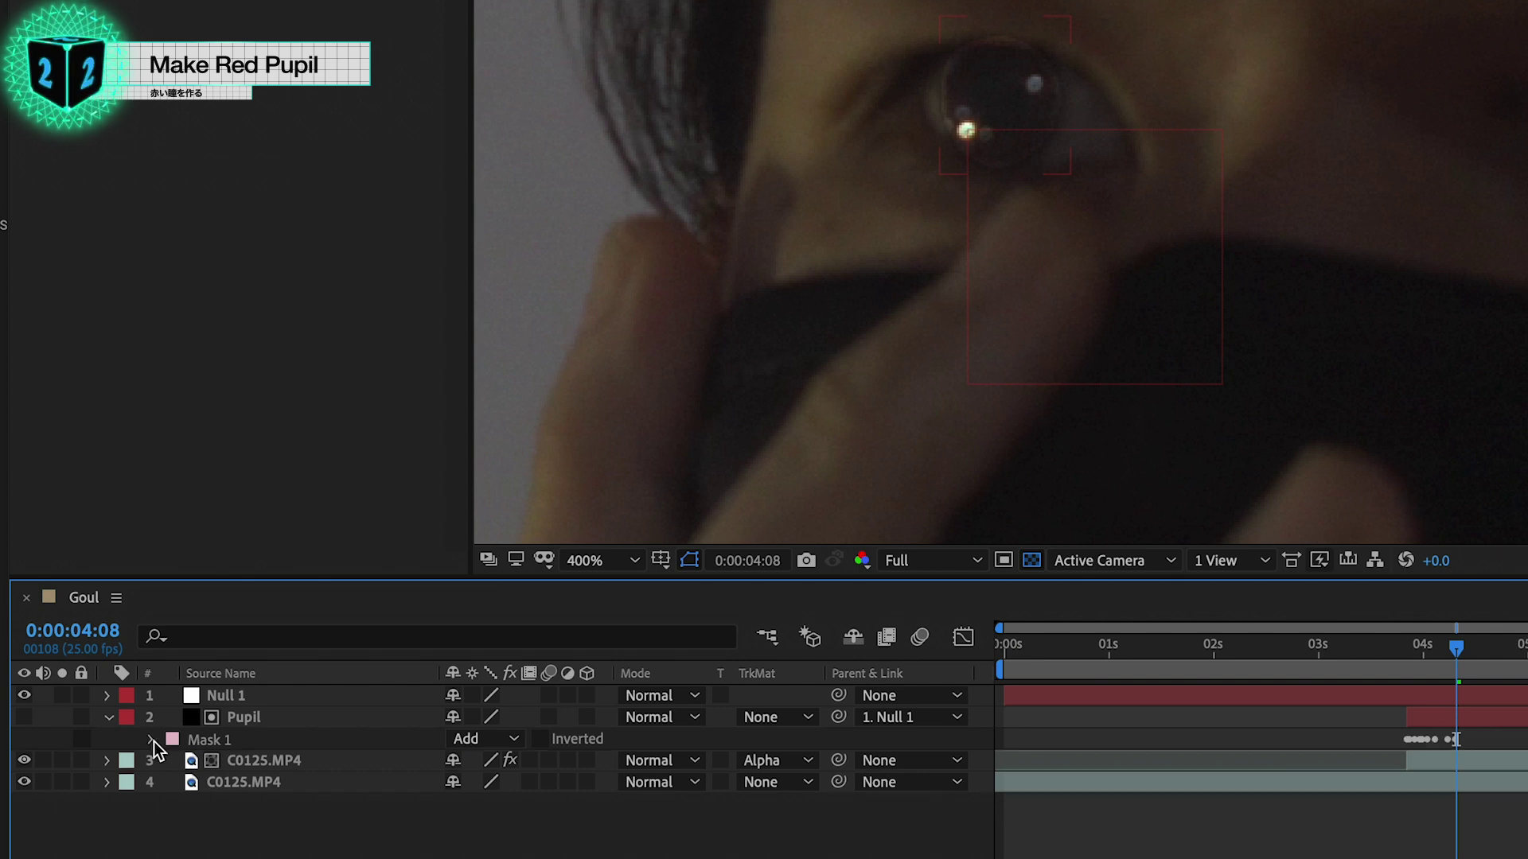
click(153, 741)
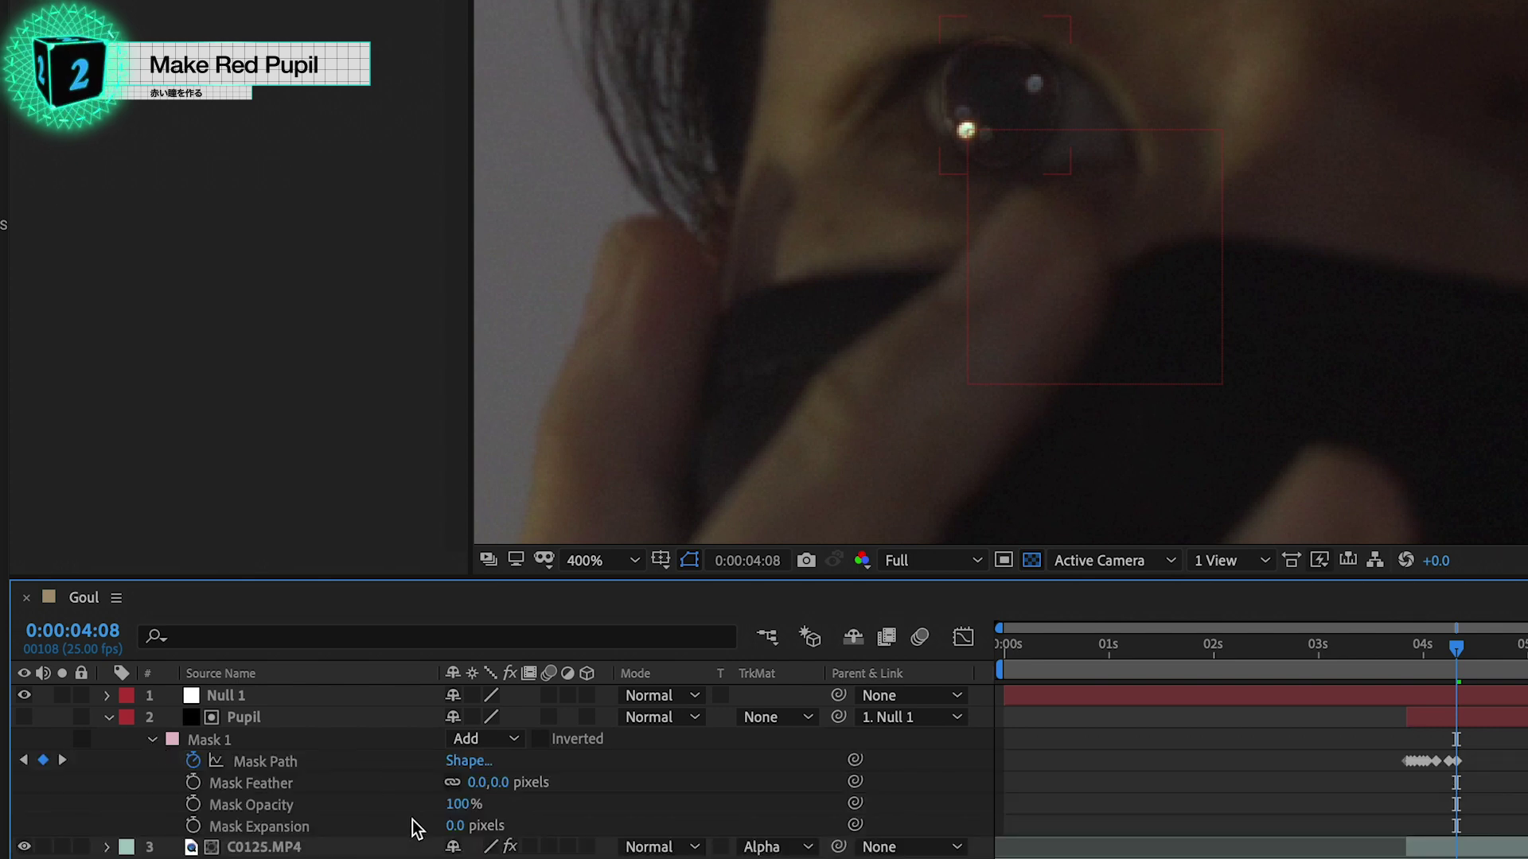
click(454, 826)
text(-2)
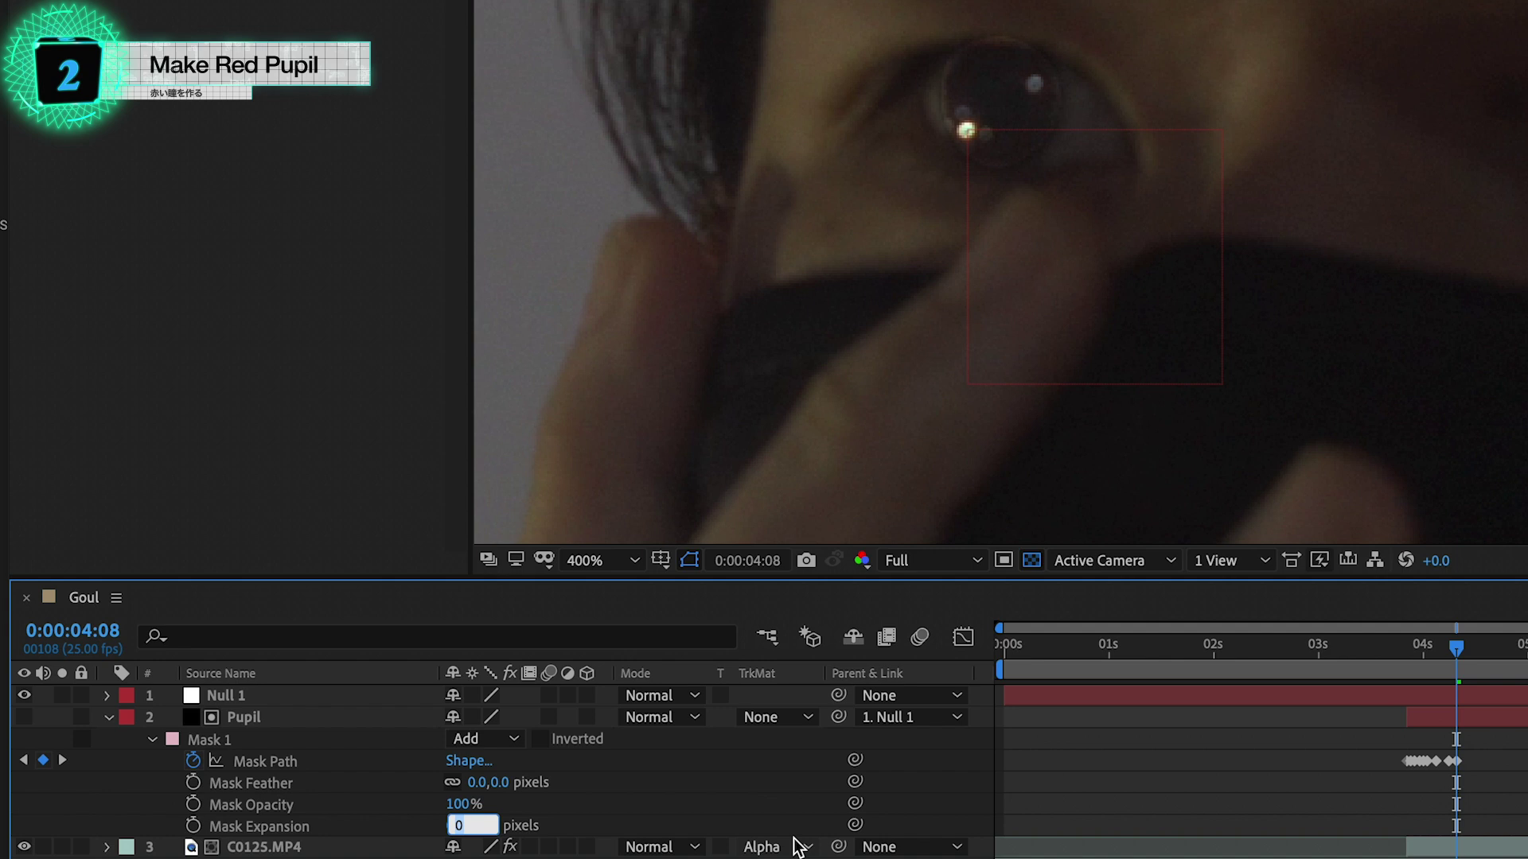
key(Return)
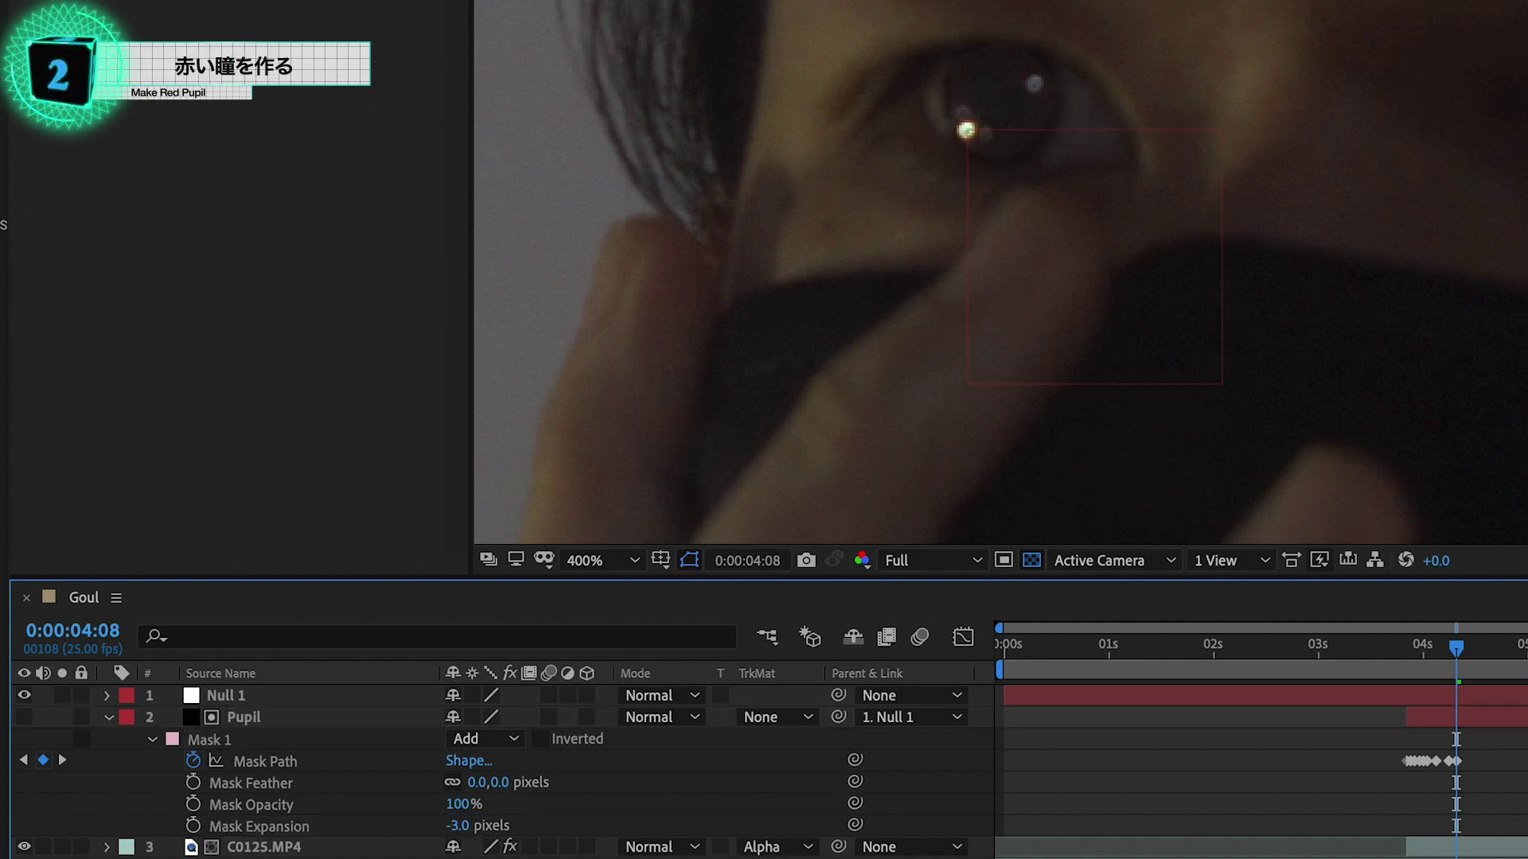
click(481, 782)
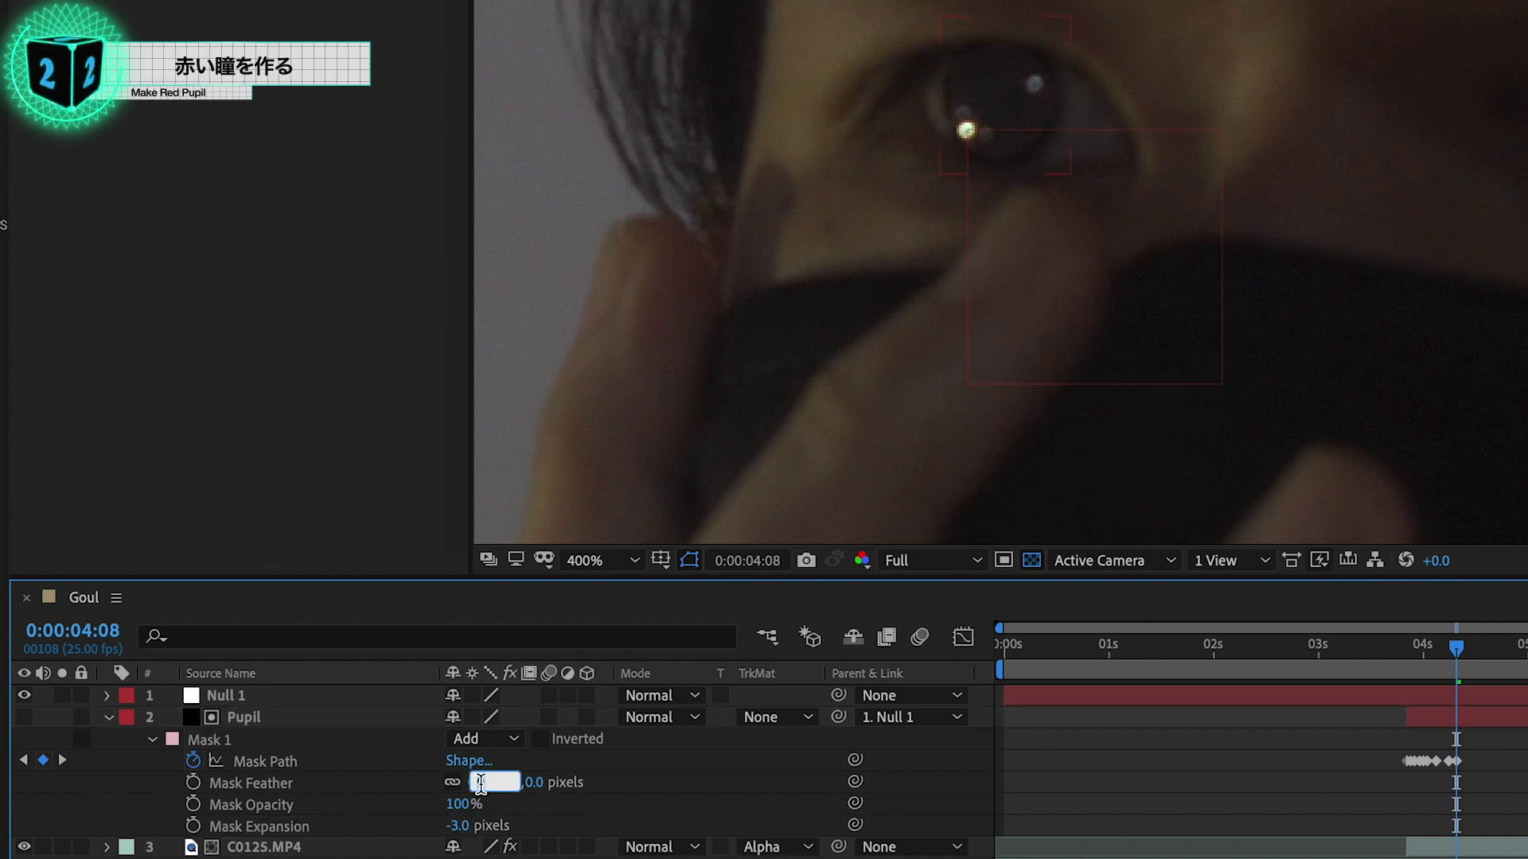
text(3)
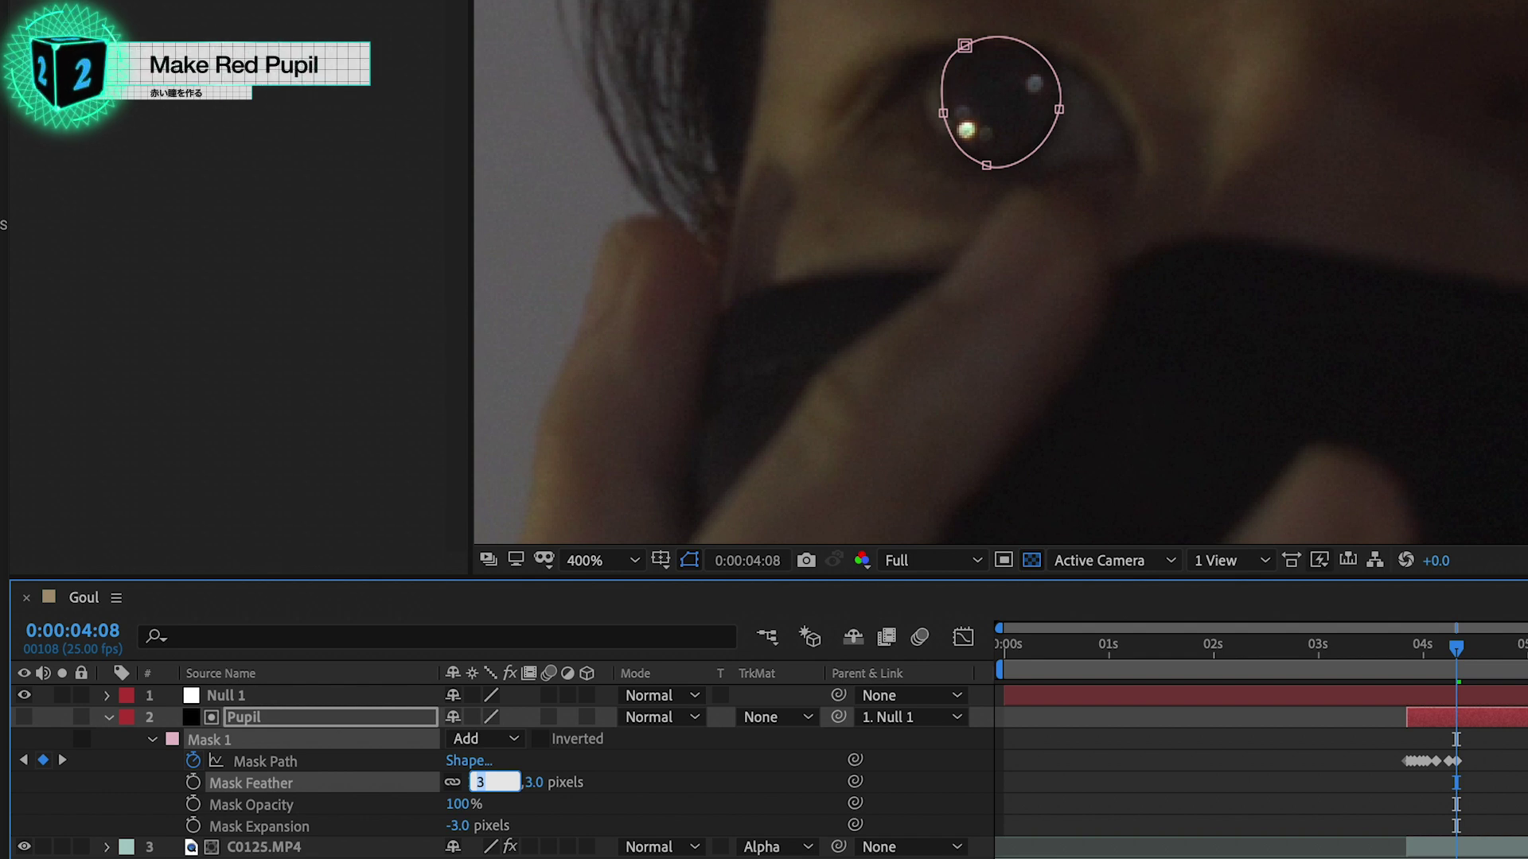
key(Return)
Add Hue/Saturation to Colored Eye with Master Saturation at 50, then search for 'change to'.
text(hu)
text(e)
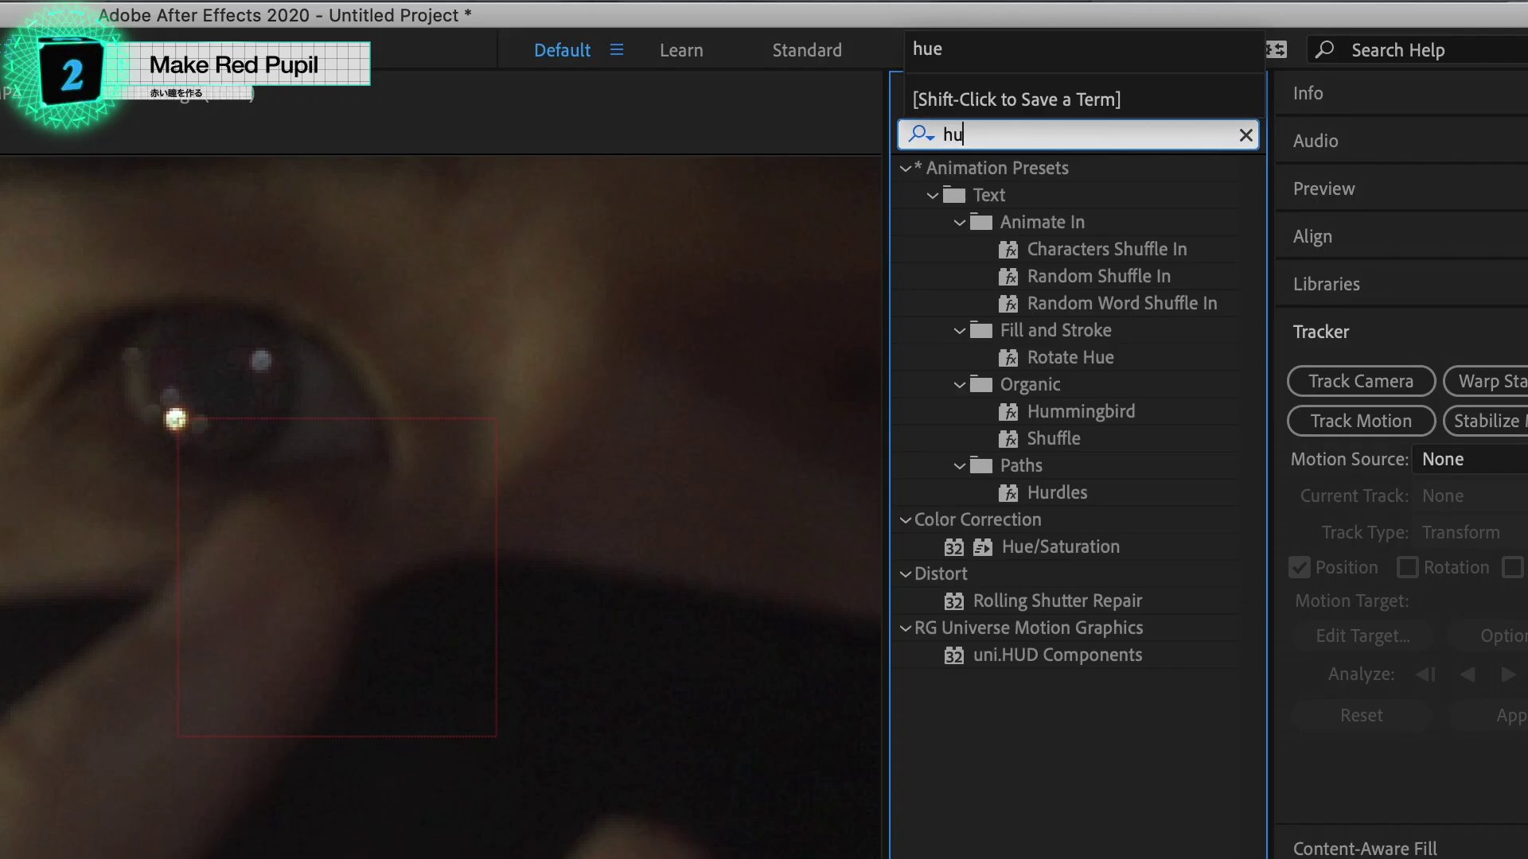
click(1074, 309)
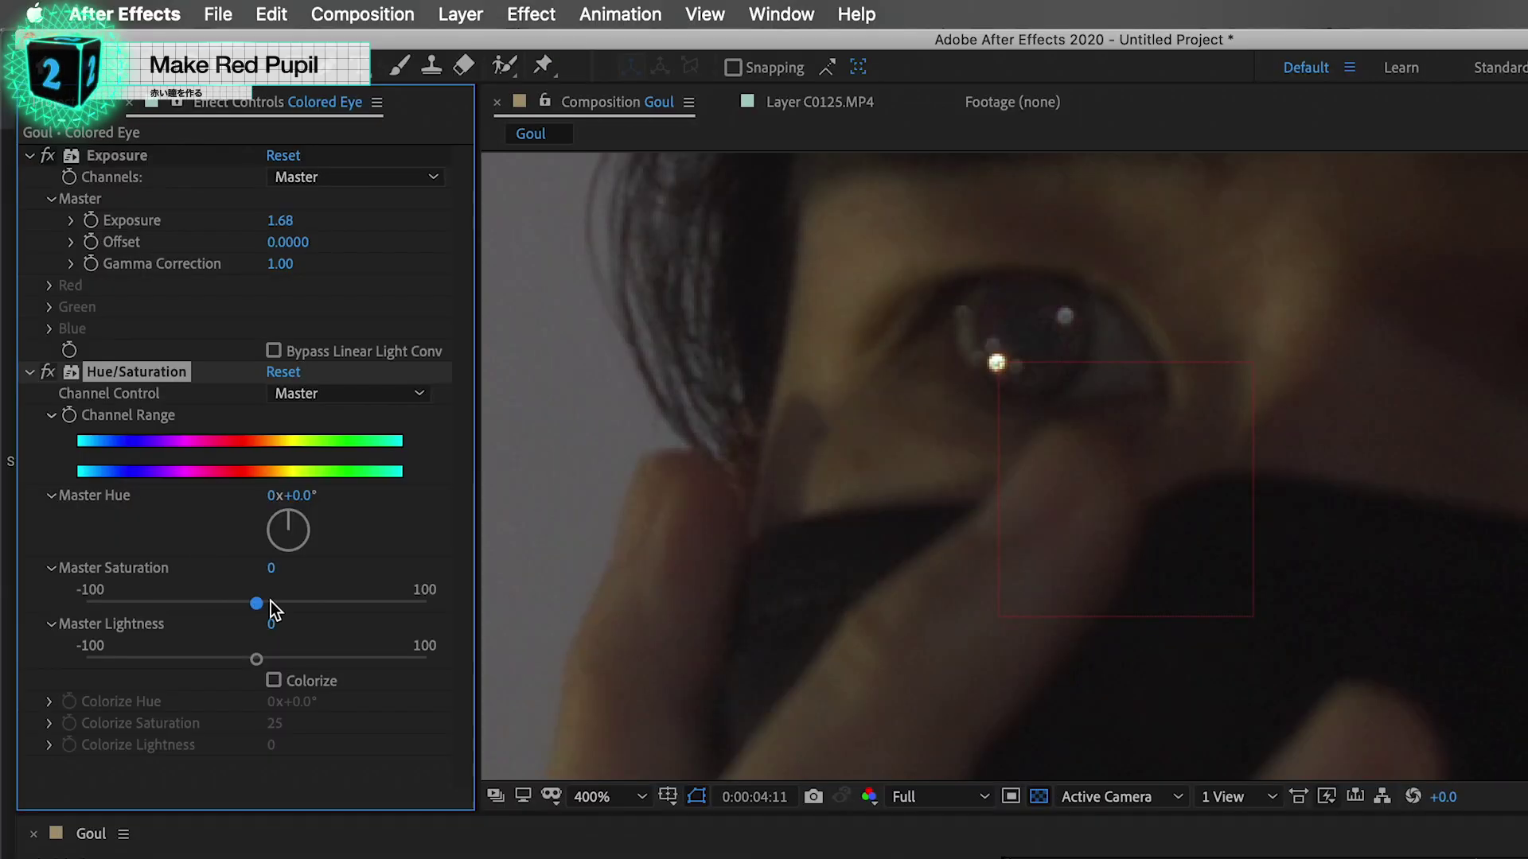
mouse_move(263, 607)
mouse_down()
mouse_move(378, 604)
mouse_move(344, 609)
mouse_up()
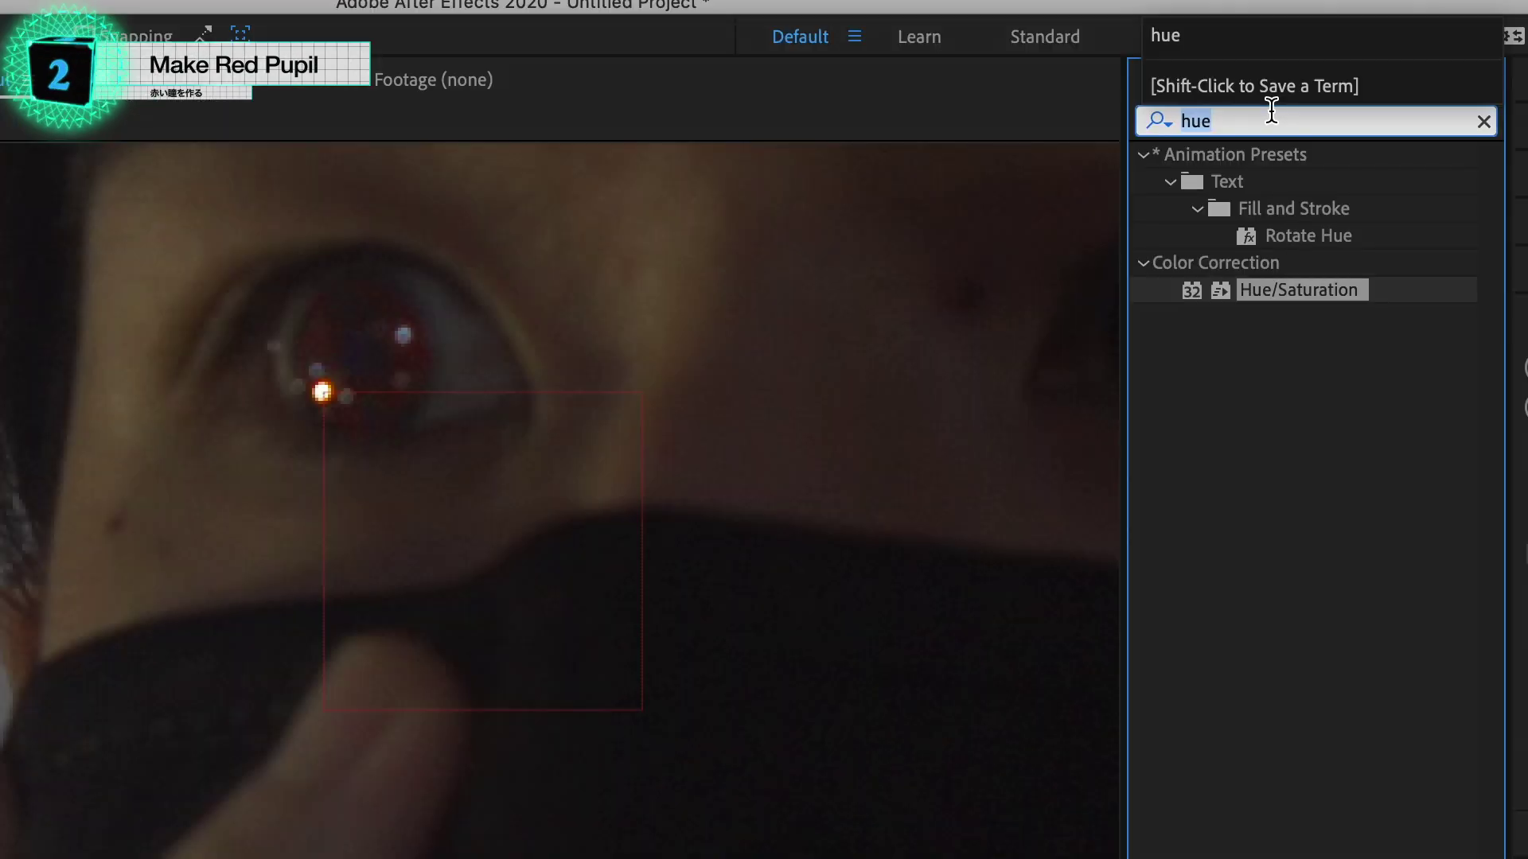
text(change to)
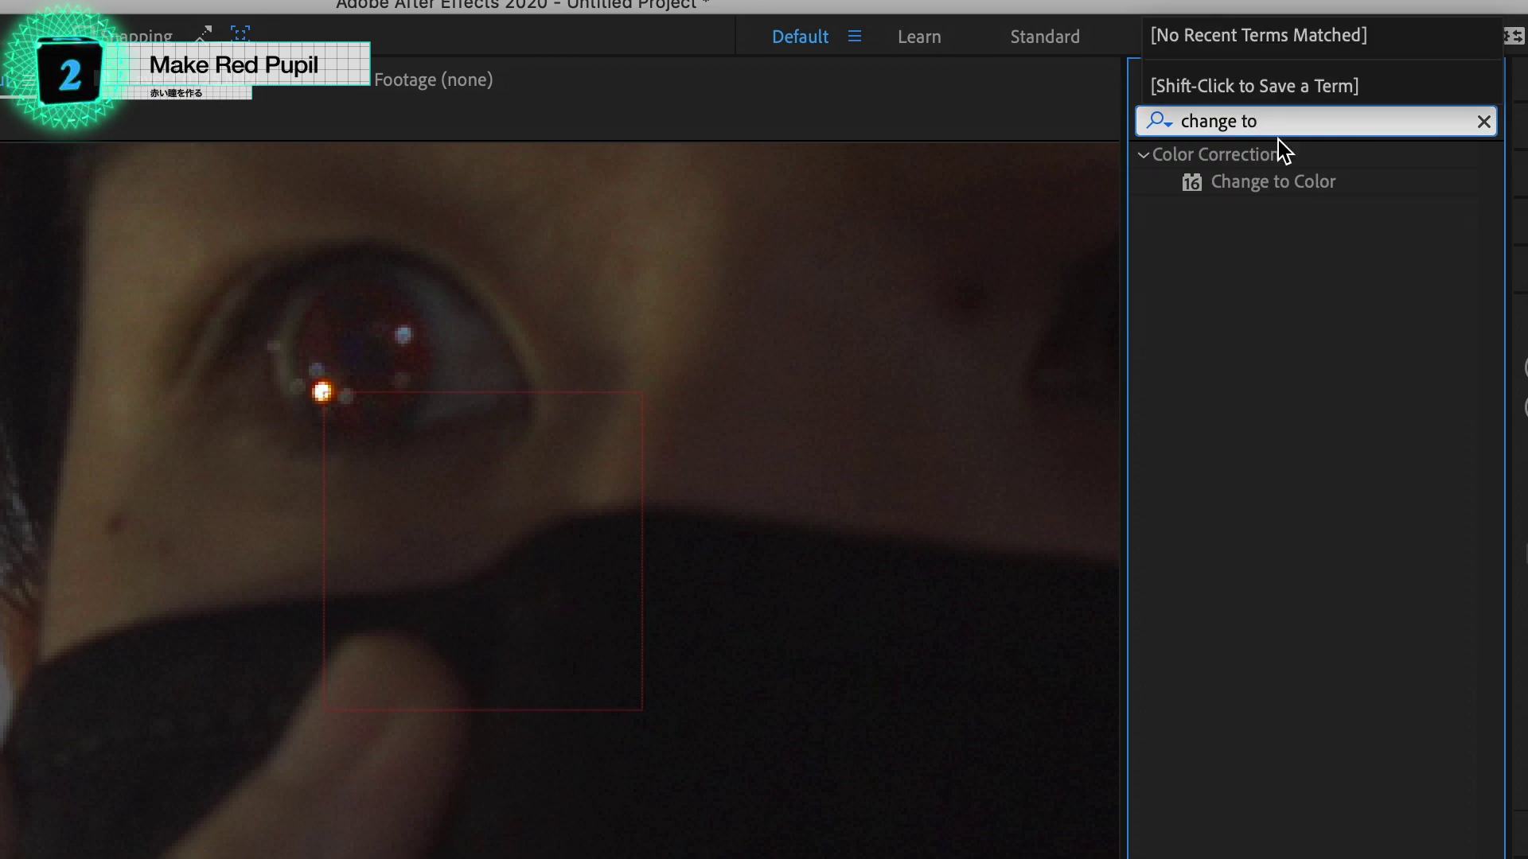
Apply Change to Color, mapping the pupil's sampled dark red to bright red, with widened Hue tolerance.
double_click(1287, 186)
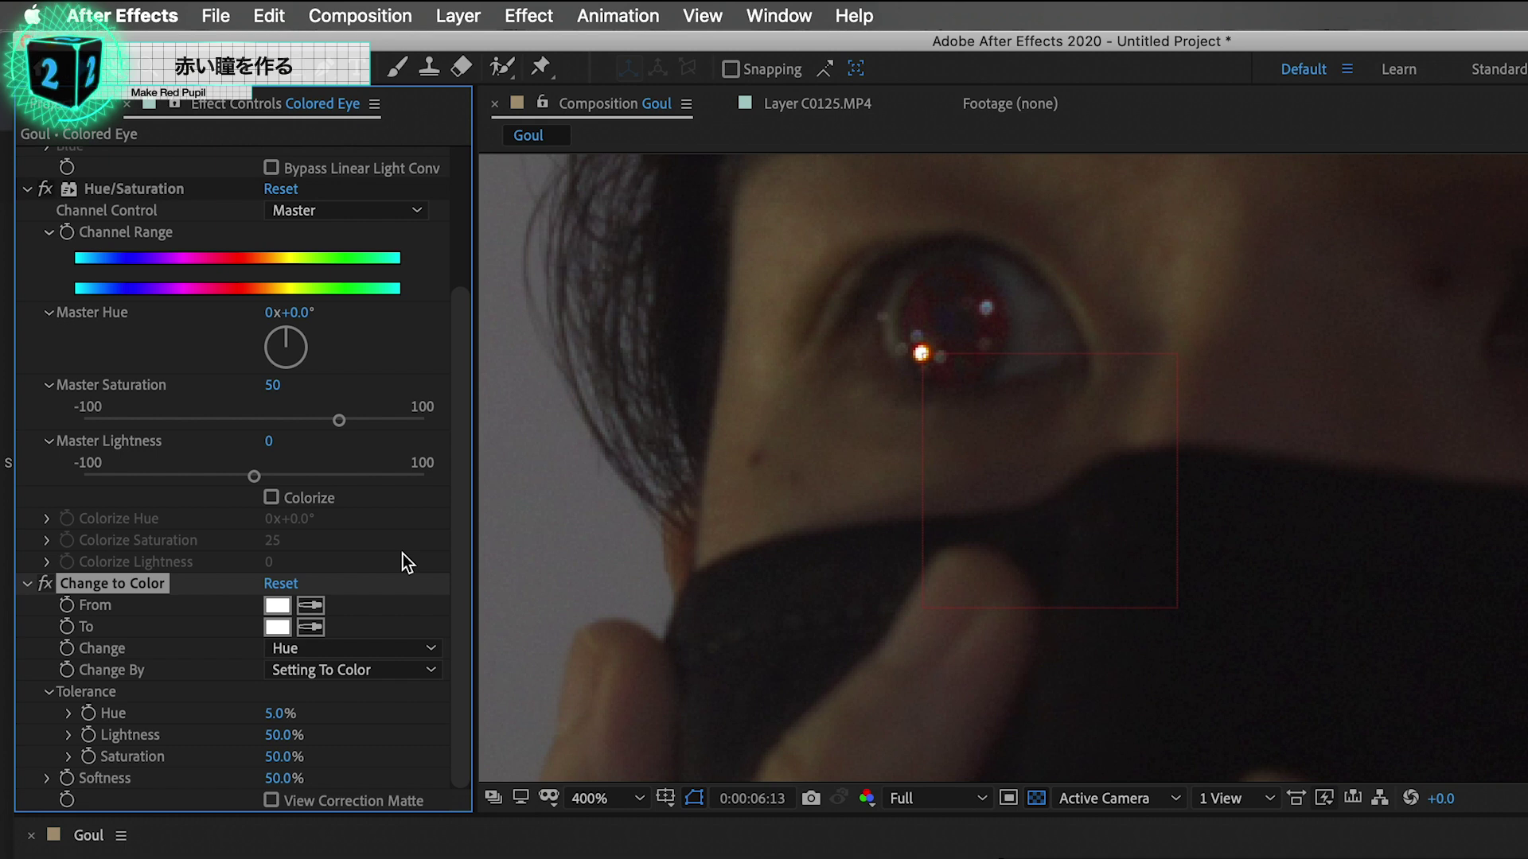
click(1001, 319)
click(277, 627)
mouse_move(782, 756)
mouse_down()
mouse_move(840, 643)
mouse_move(802, 626)
mouse_up()
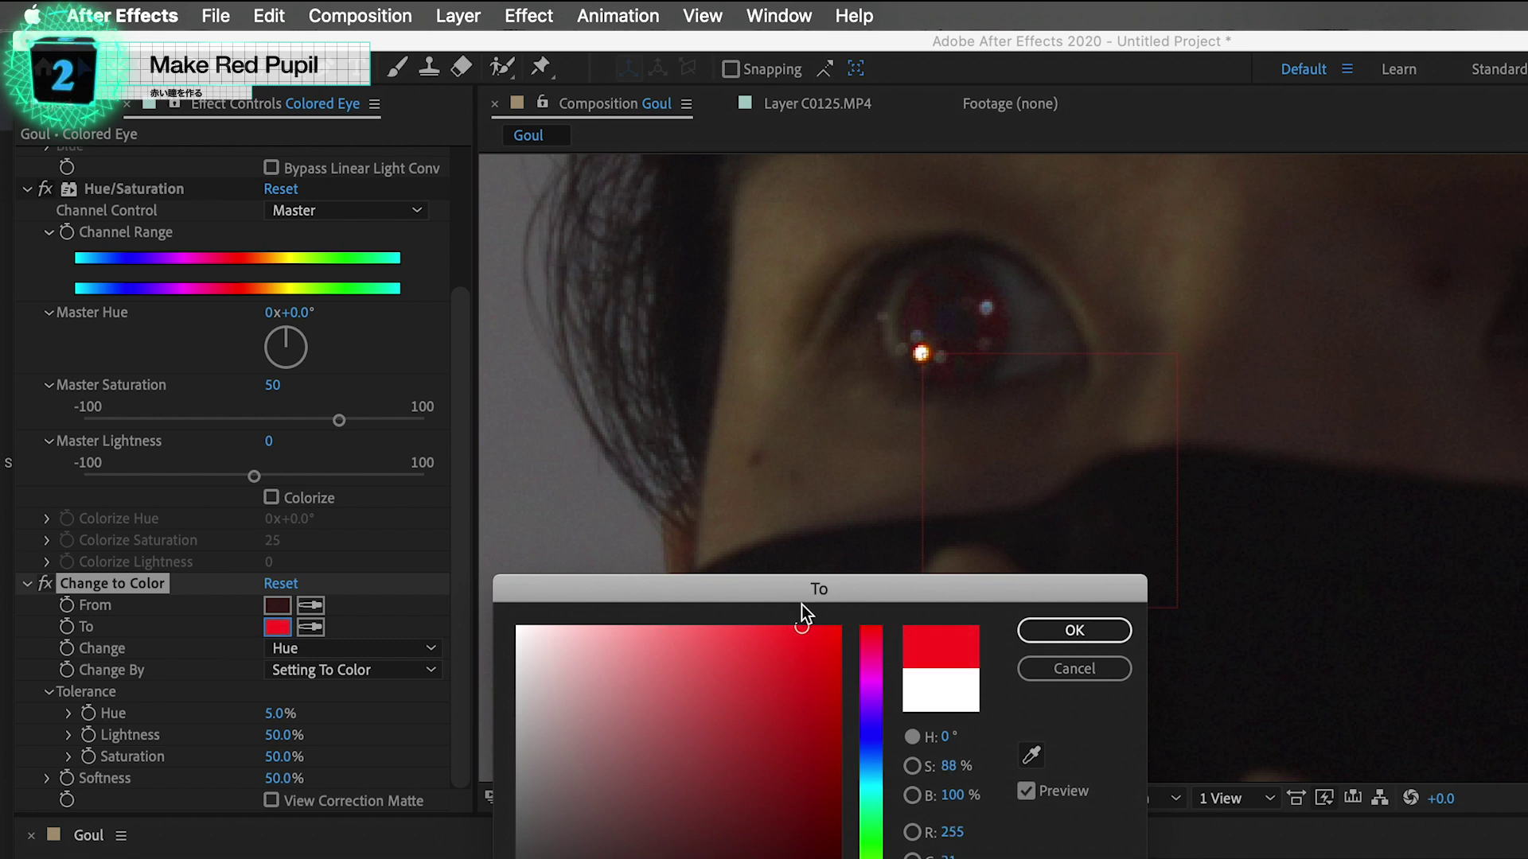
mouse_move(876, 692)
mouse_down()
mouse_move(892, 795)
mouse_move(895, 589)
mouse_up()
click(1074, 630)
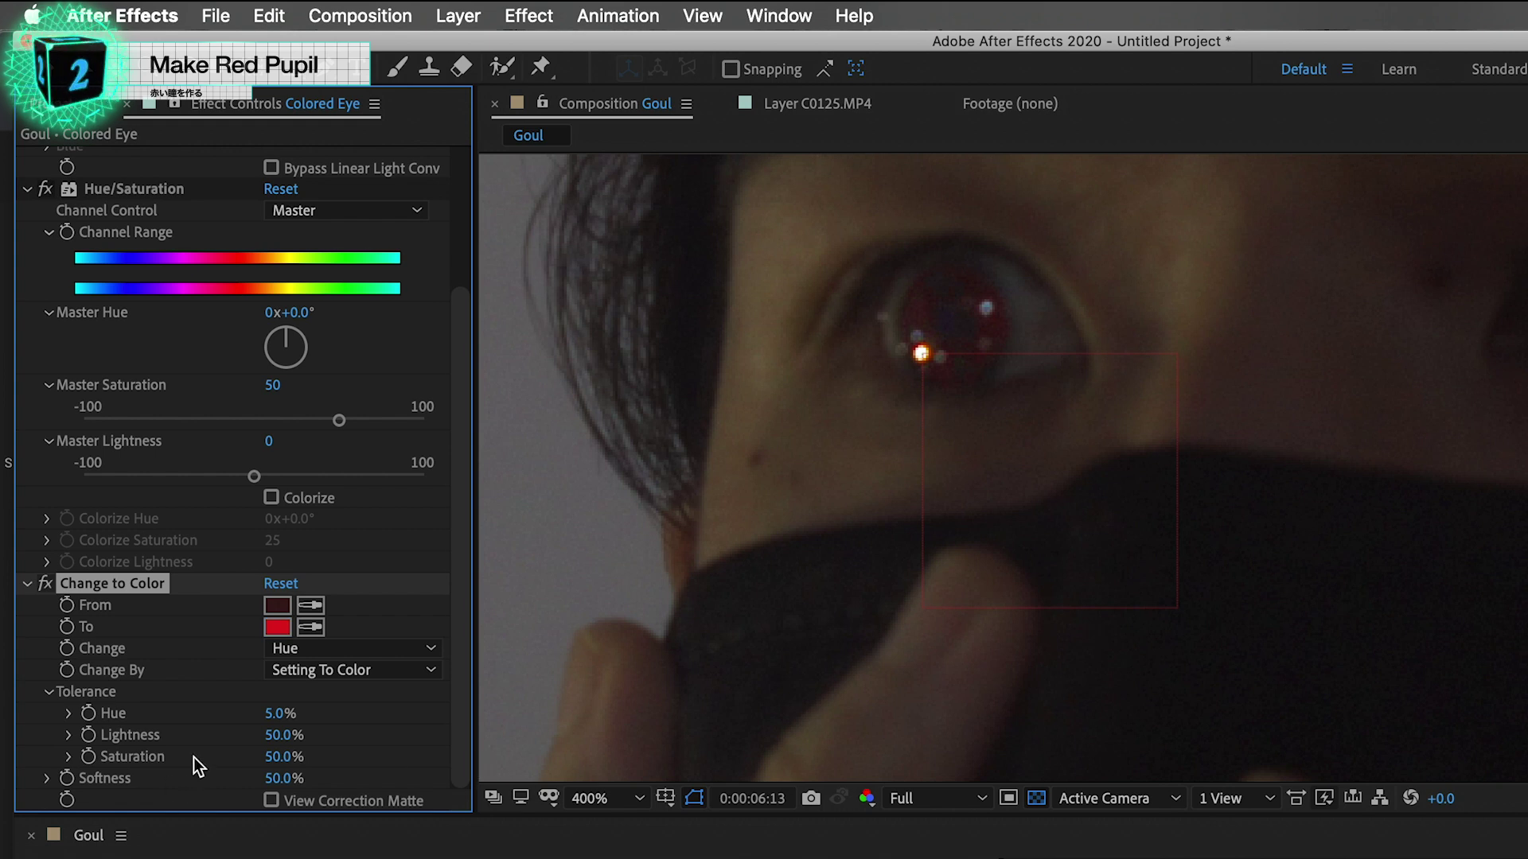
drag(274, 713, 481, 698)
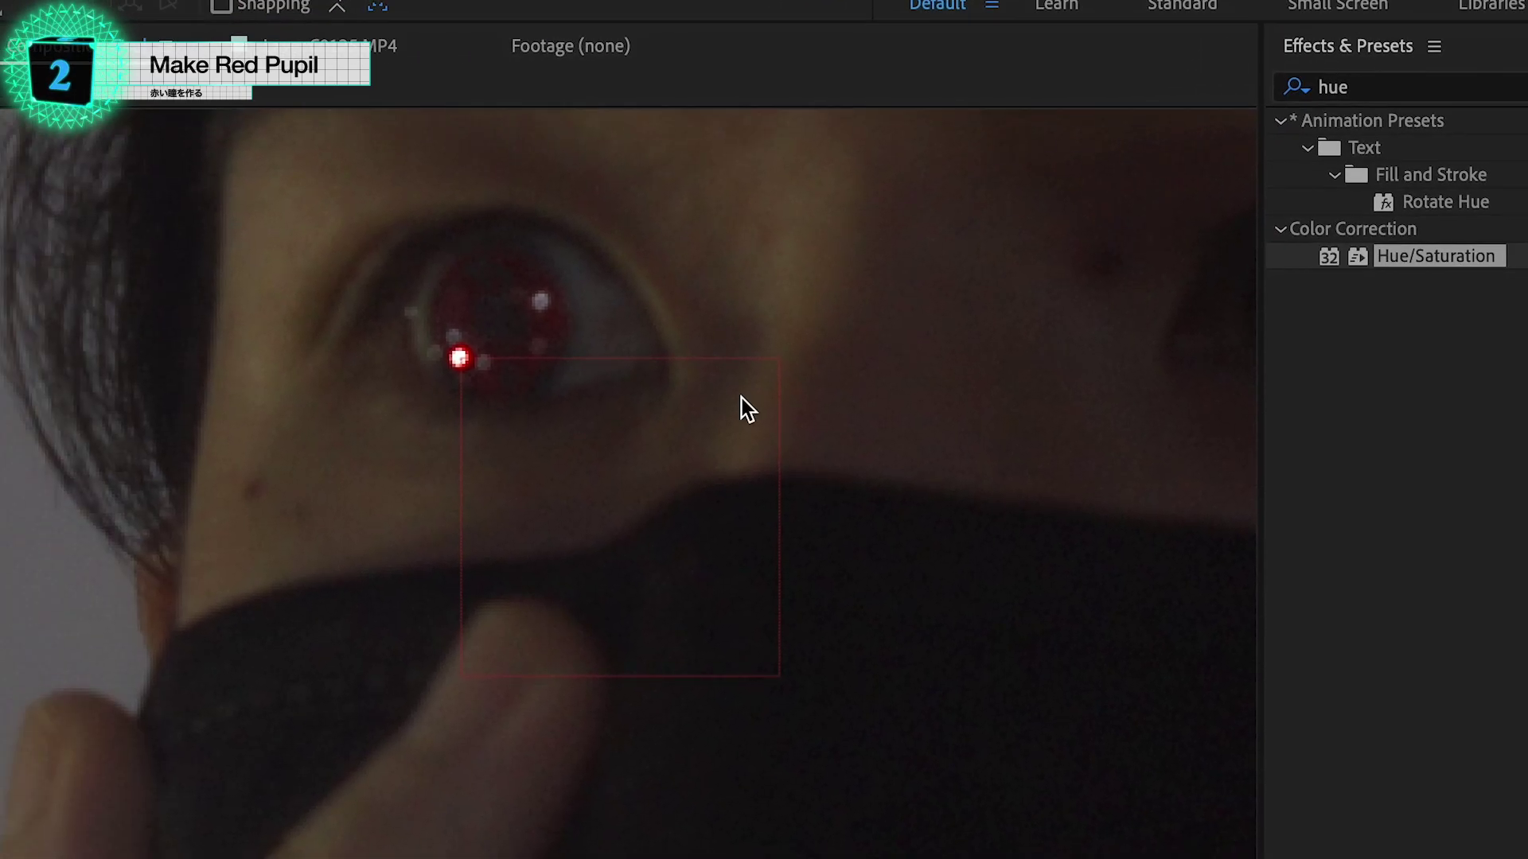
Add a second Hue/Saturation to Colored Eye with Master Hue at -1x-23.0°, then select the Pupil layer.
drag(1164, 270, 742, 398)
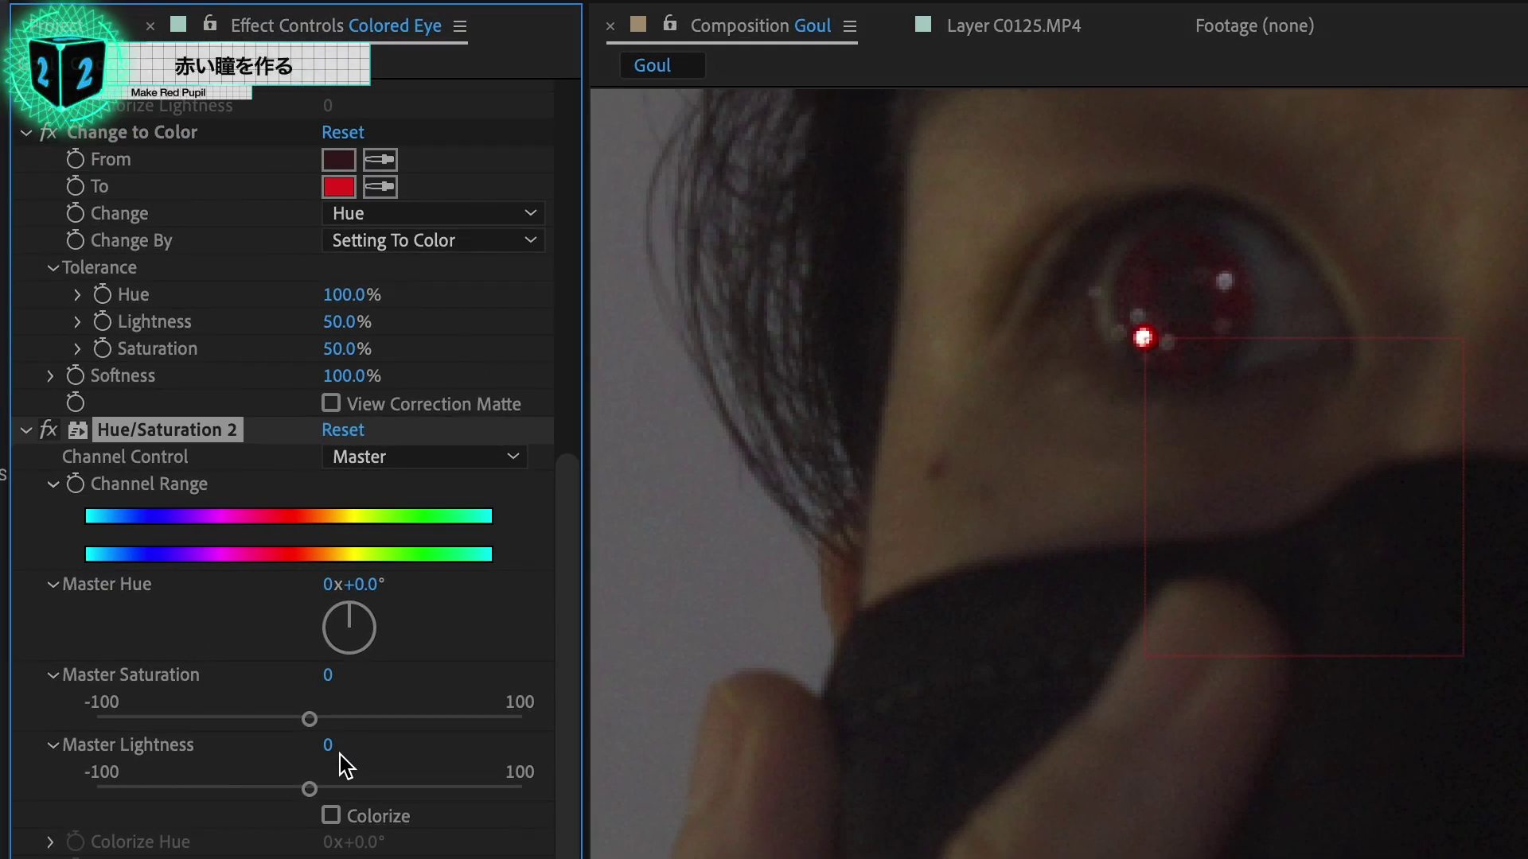
mouse_move(342, 628)
mouse_down()
mouse_move(360, 591)
mouse_move(335, 595)
mouse_up()
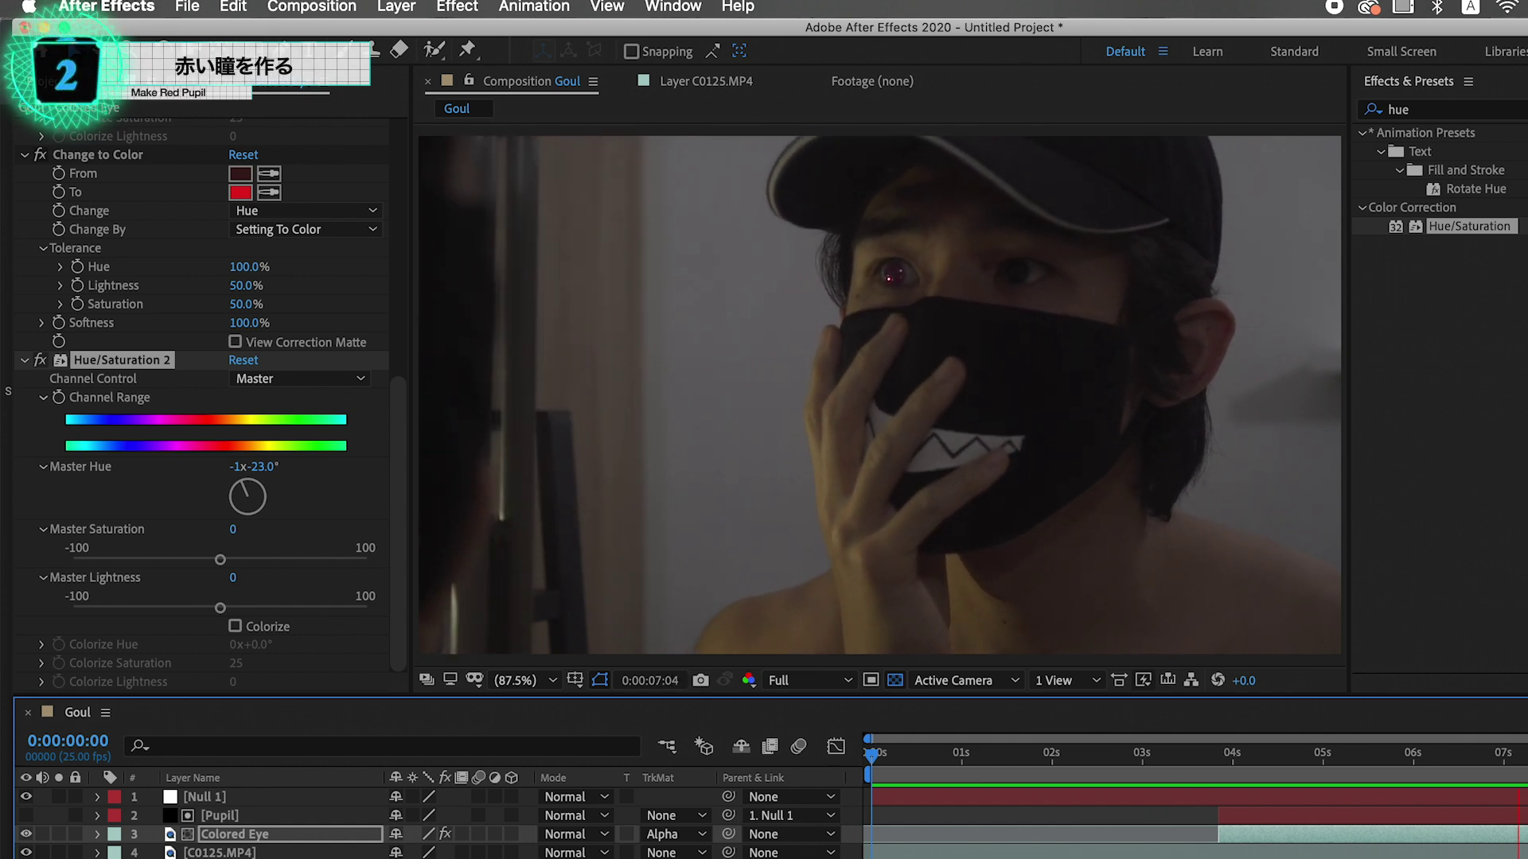
mouse_move(1273, 755)
mouse_down()
mouse_move(1226, 760)
mouse_move(1271, 765)
mouse_up()
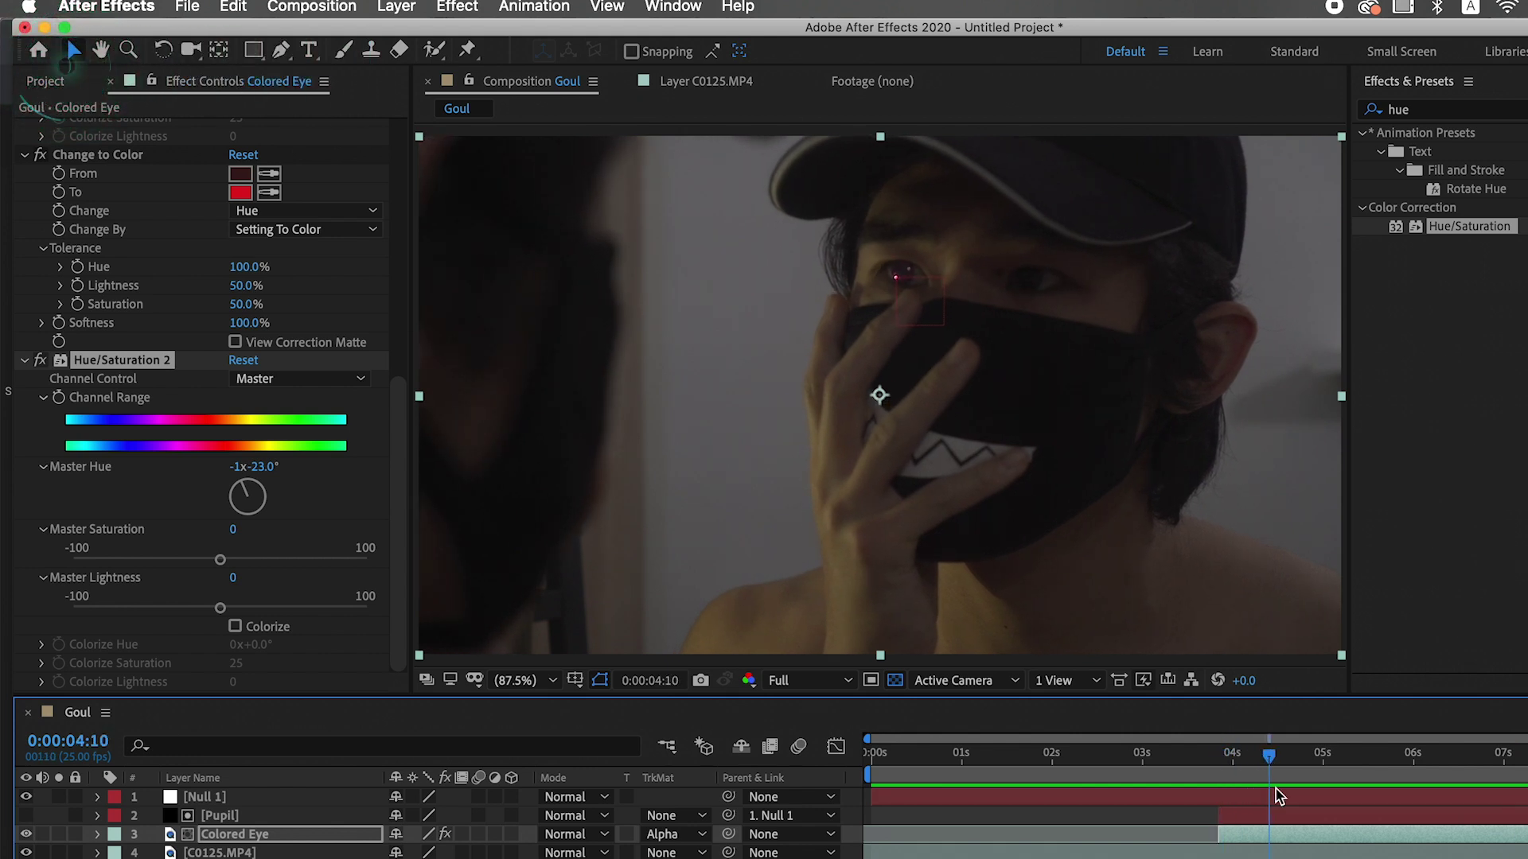
click(1277, 815)
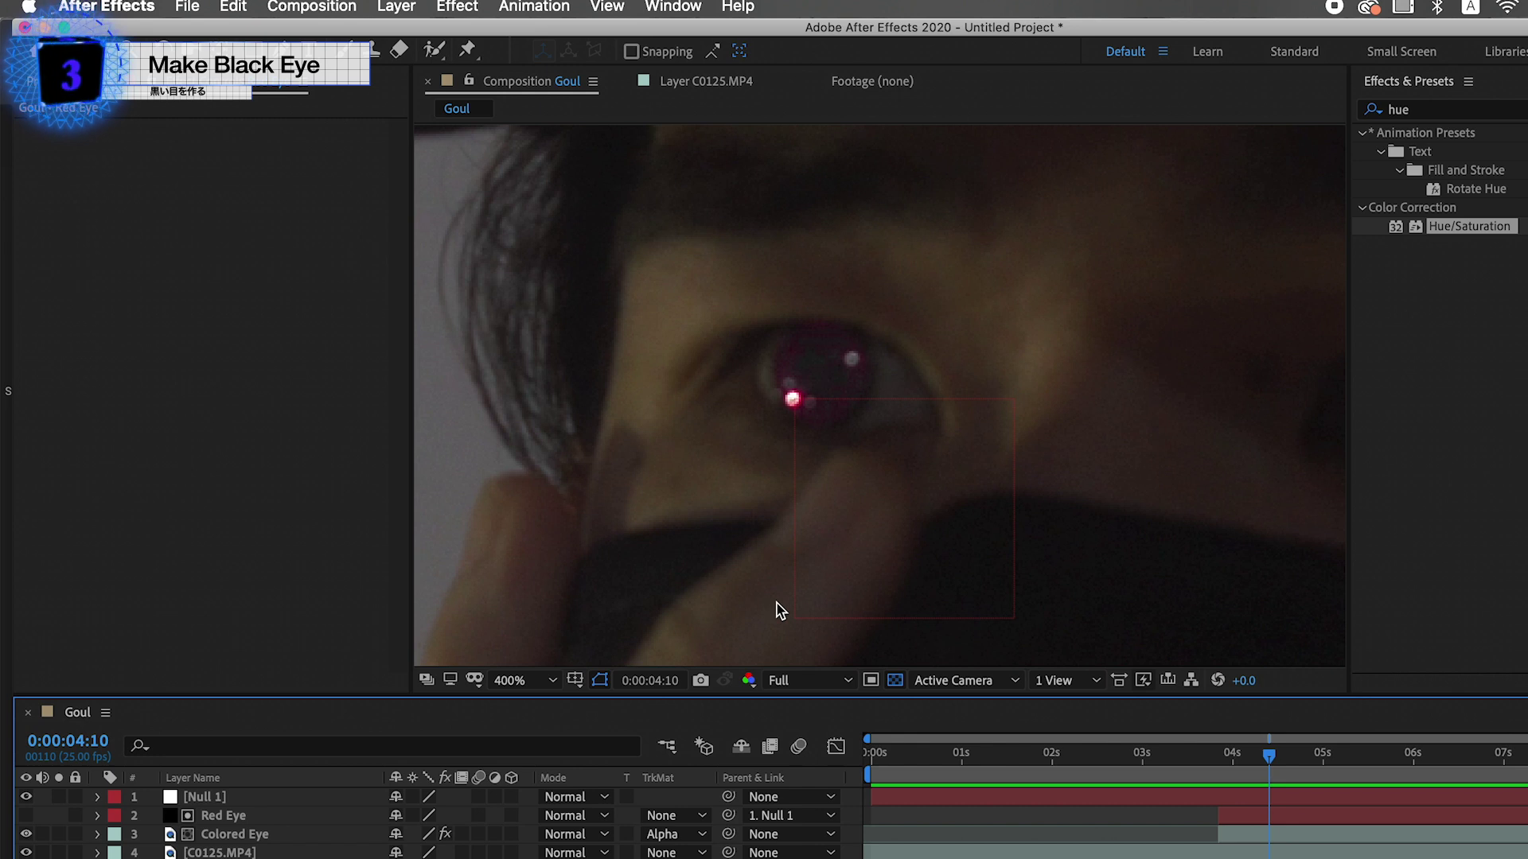
Create a new white solid layer named Black Eye.
key(ctrl+y)
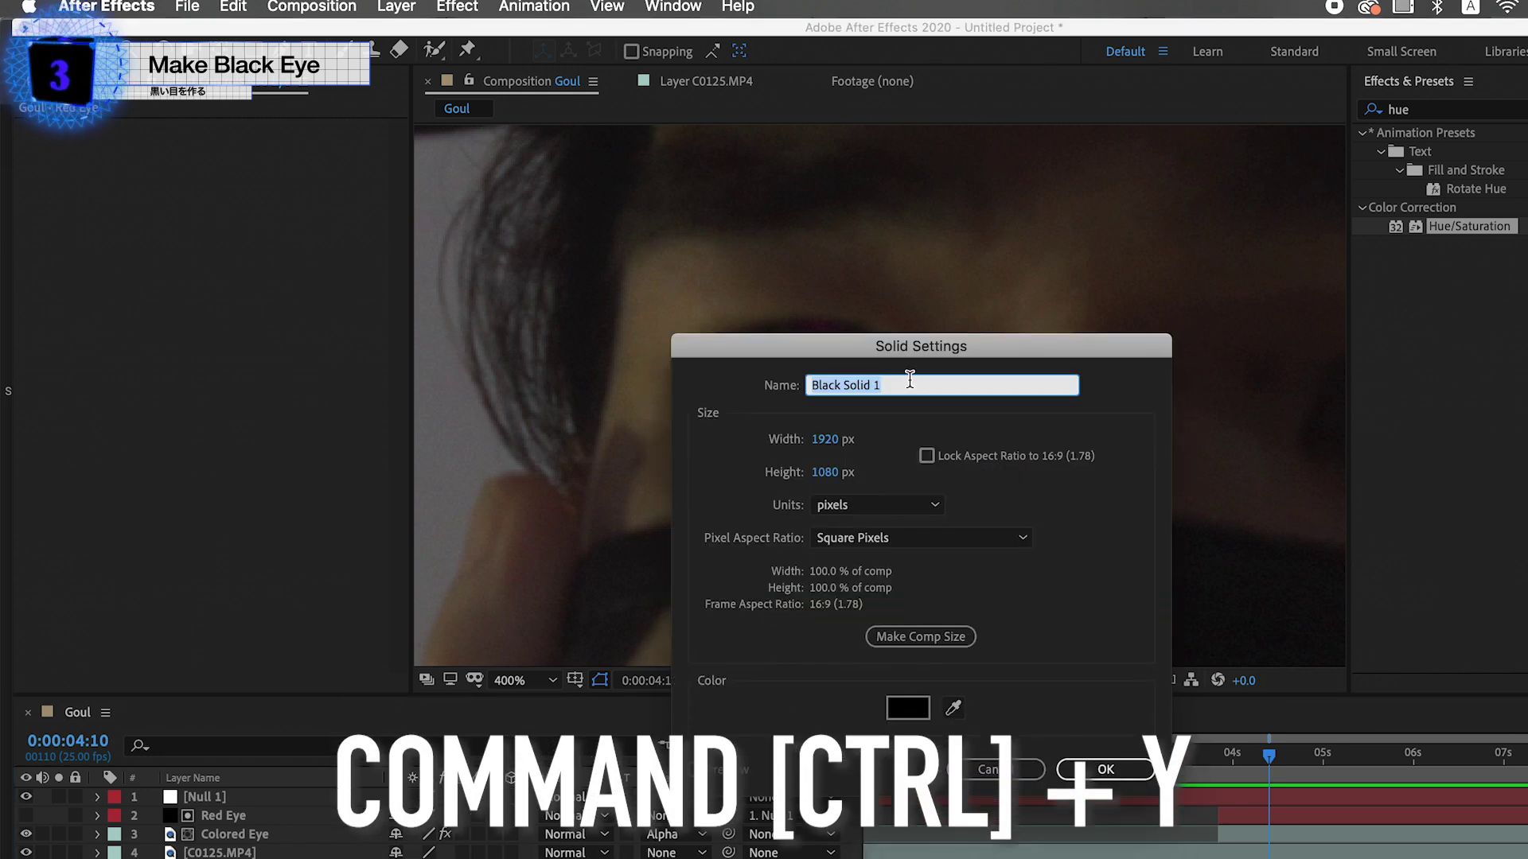
text(Black Eye)
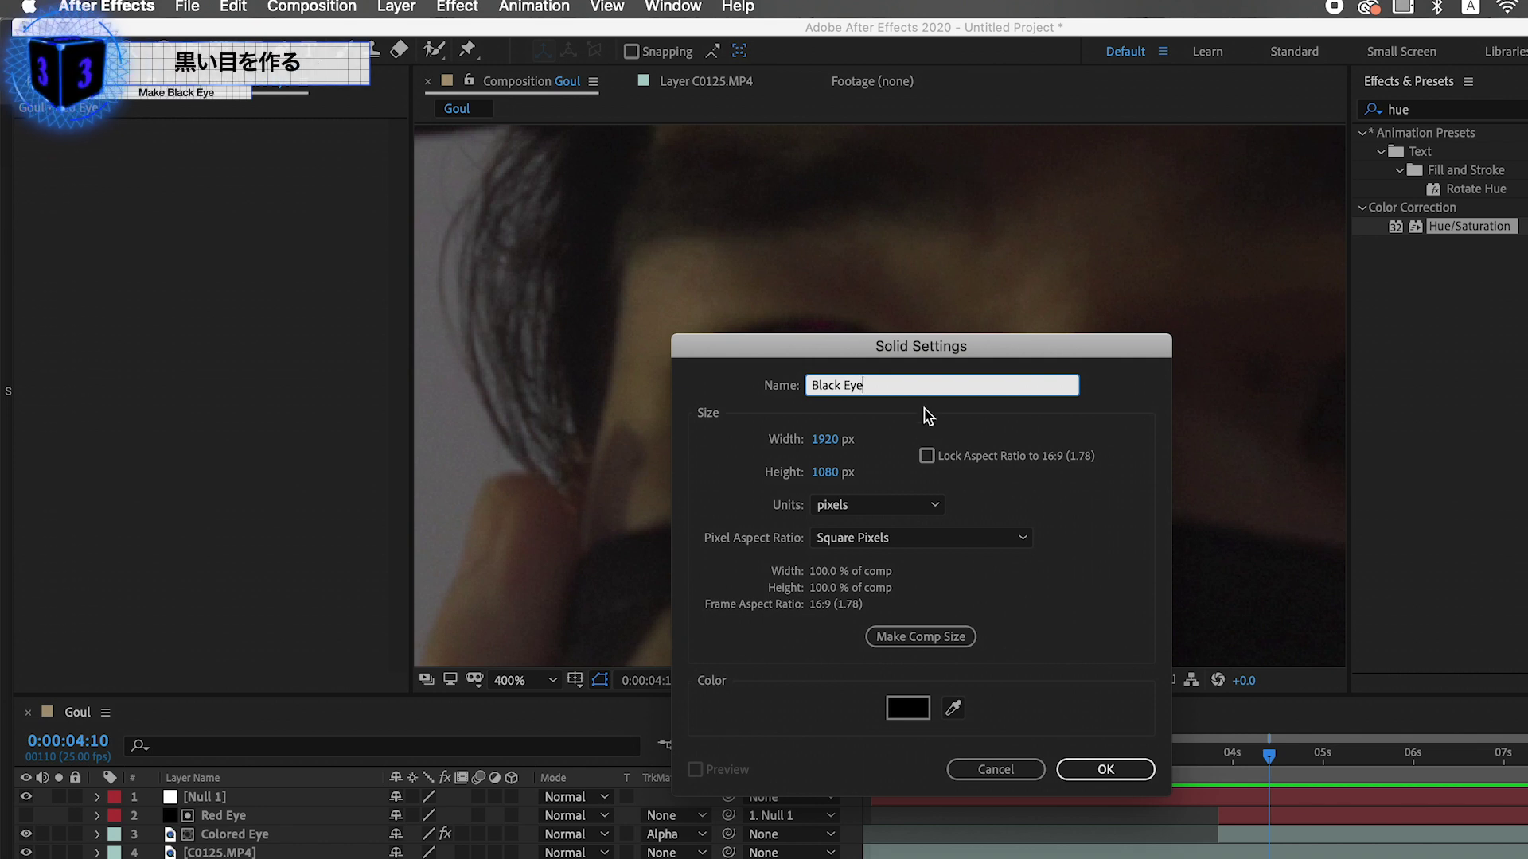
click(898, 711)
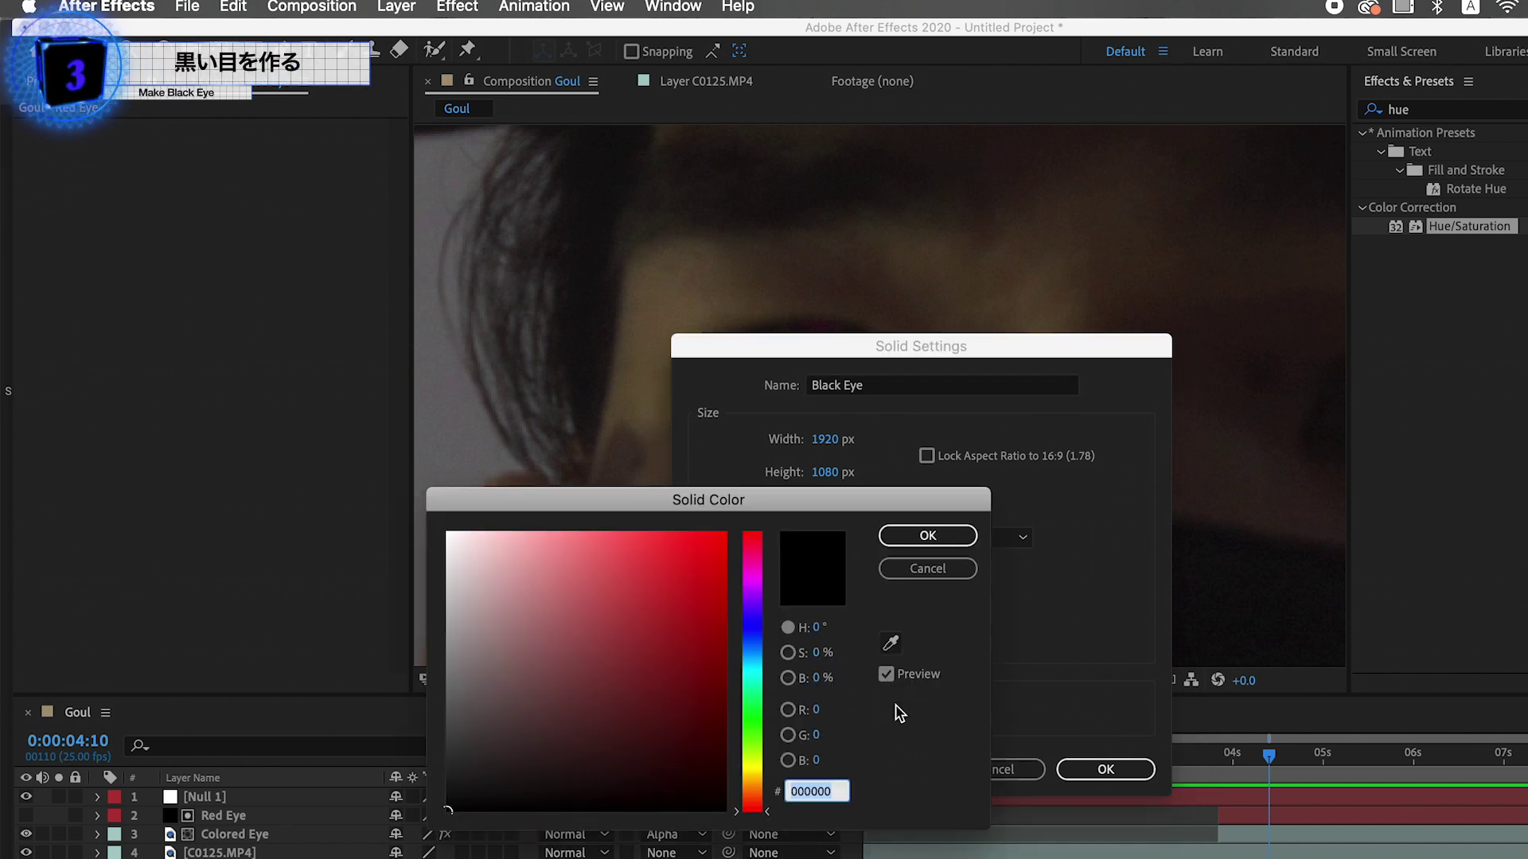
drag(510, 675, 420, 530)
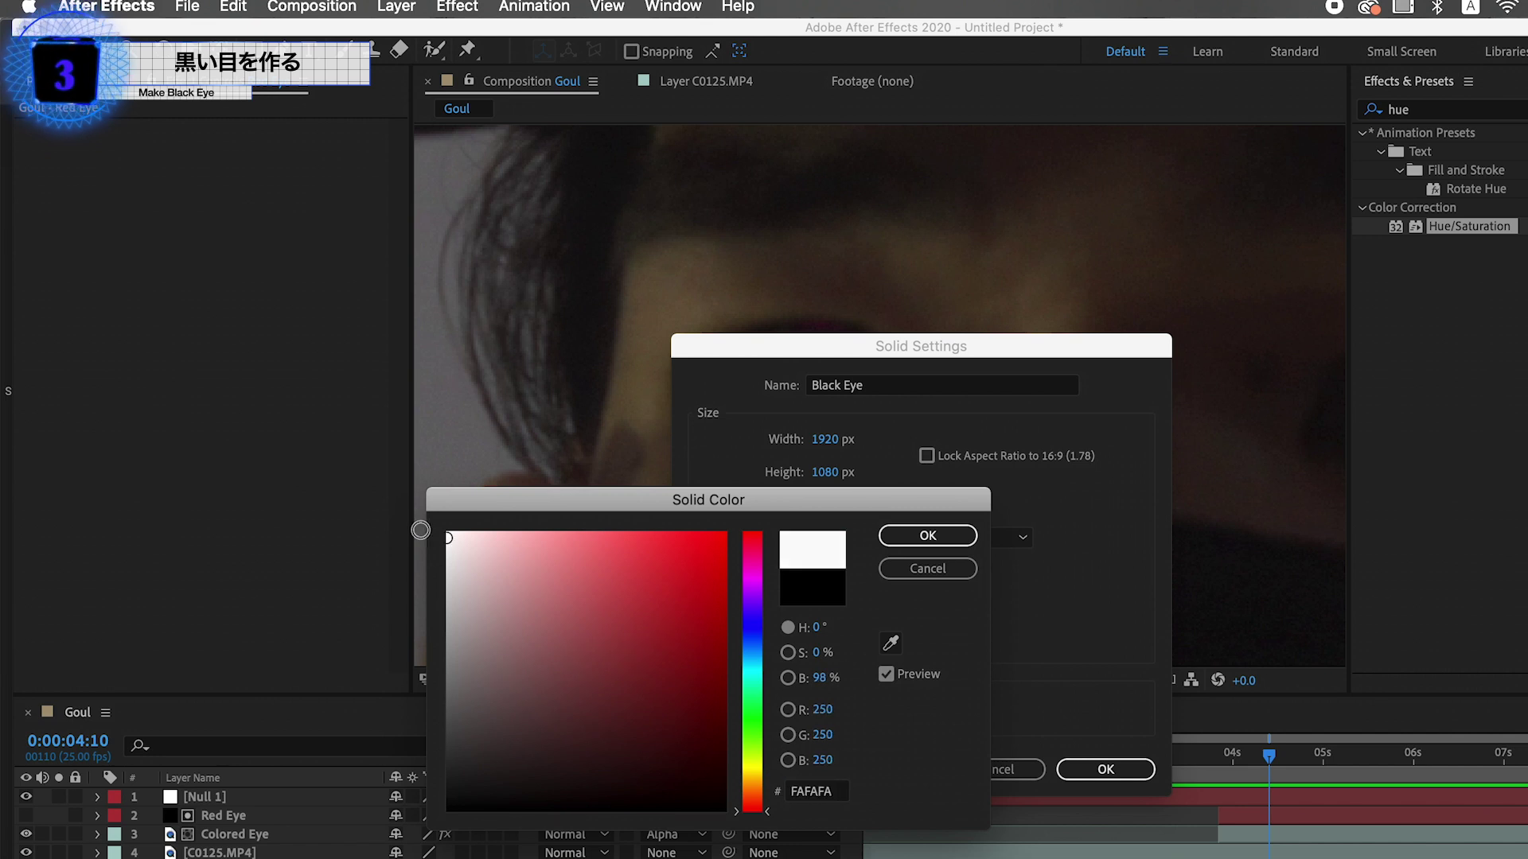
key(Return)
key(Return)
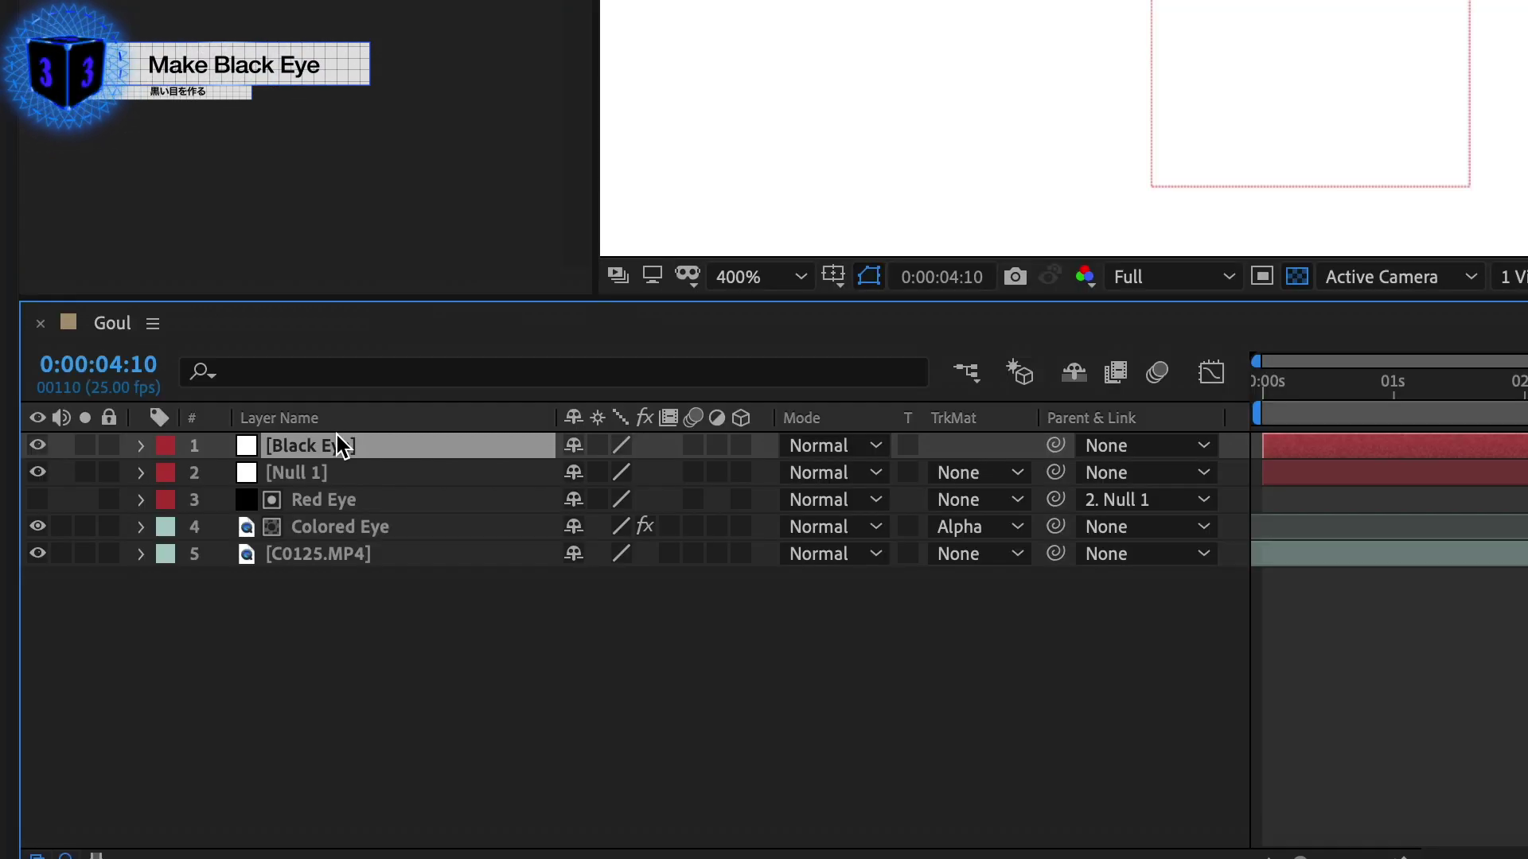
Place Black Eye above C0125.MP4, hide it, parent it to Null 1, and start it near 4 seconds.
drag(336, 436, 335, 537)
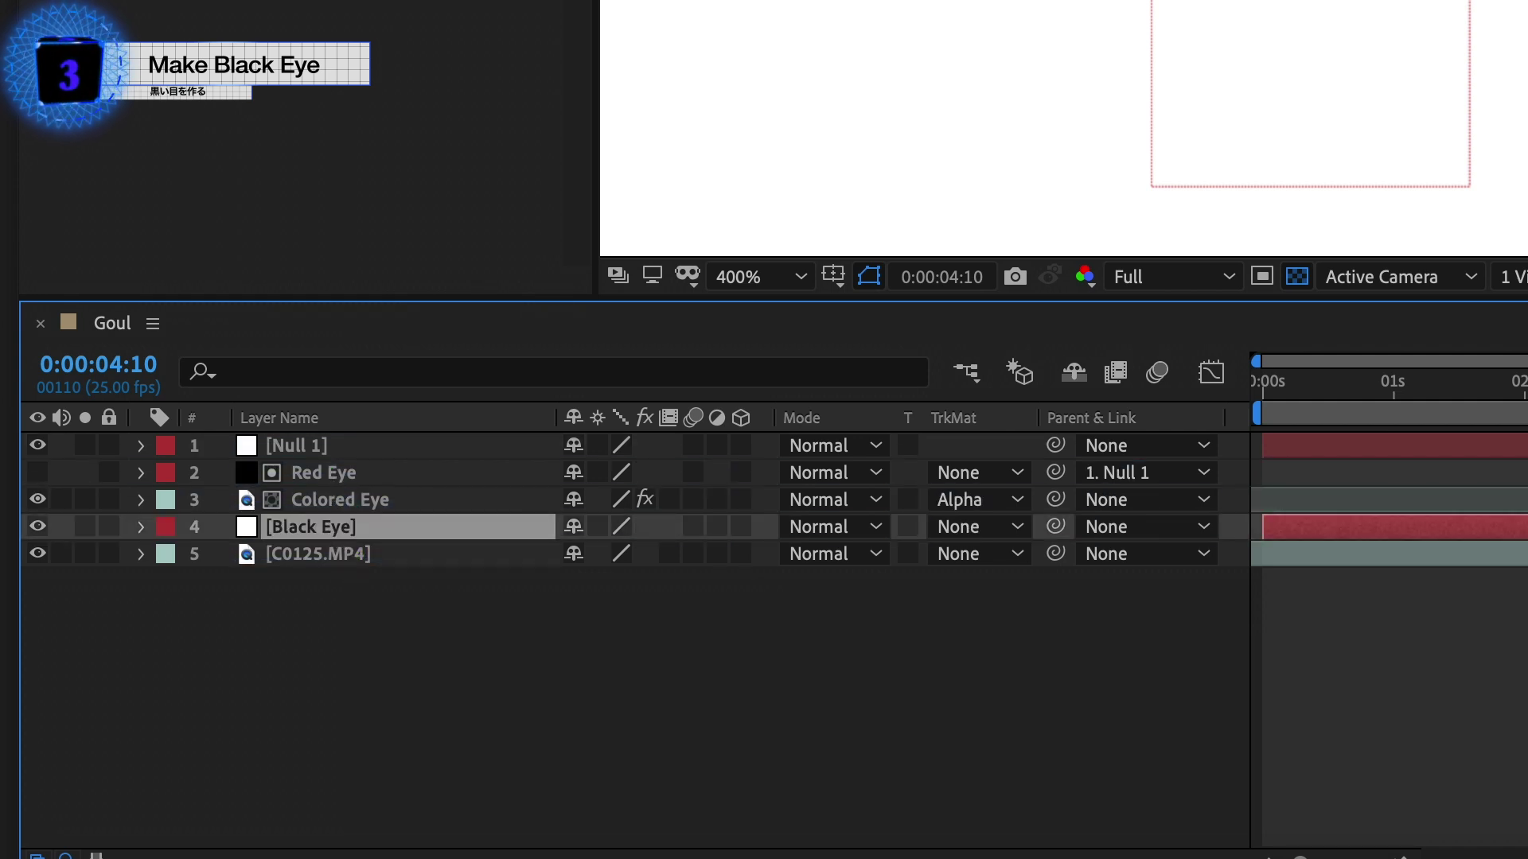
click(37, 527)
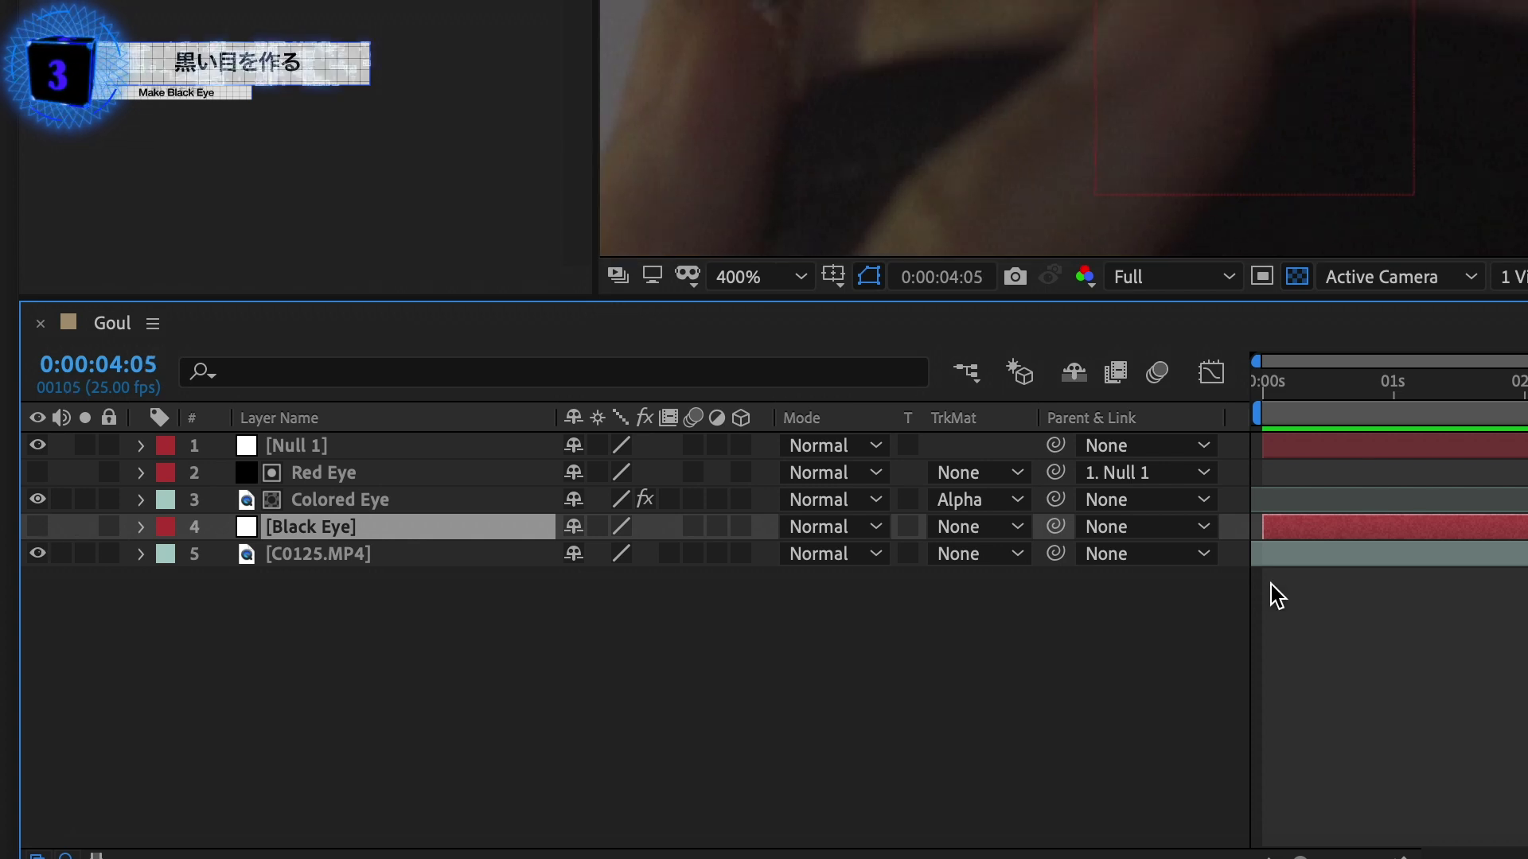
drag(1056, 527, 445, 445)
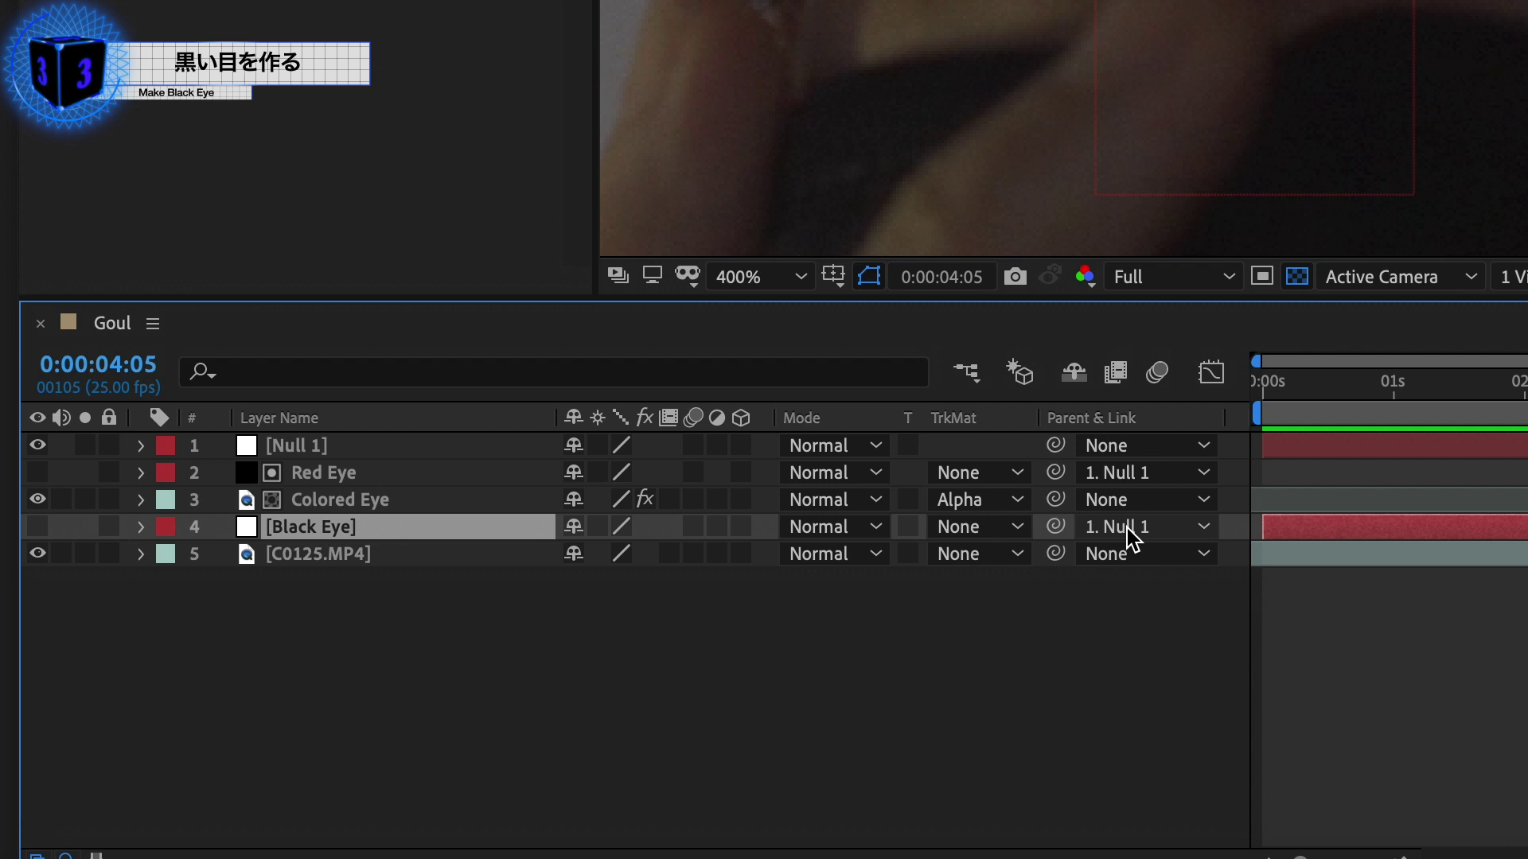
key(alt+bracketleft)
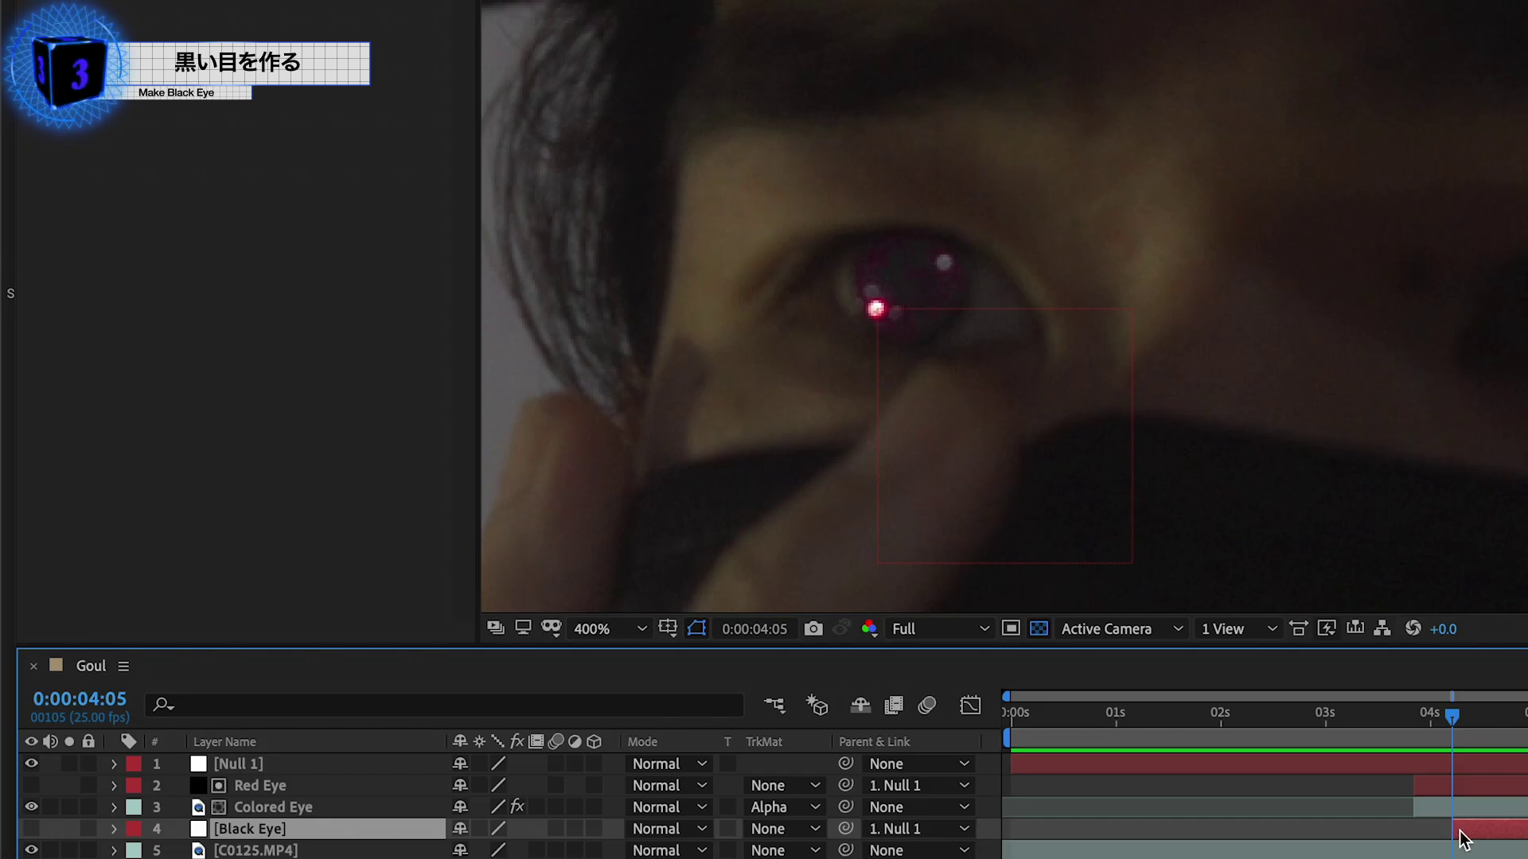
drag(1459, 832, 1433, 832)
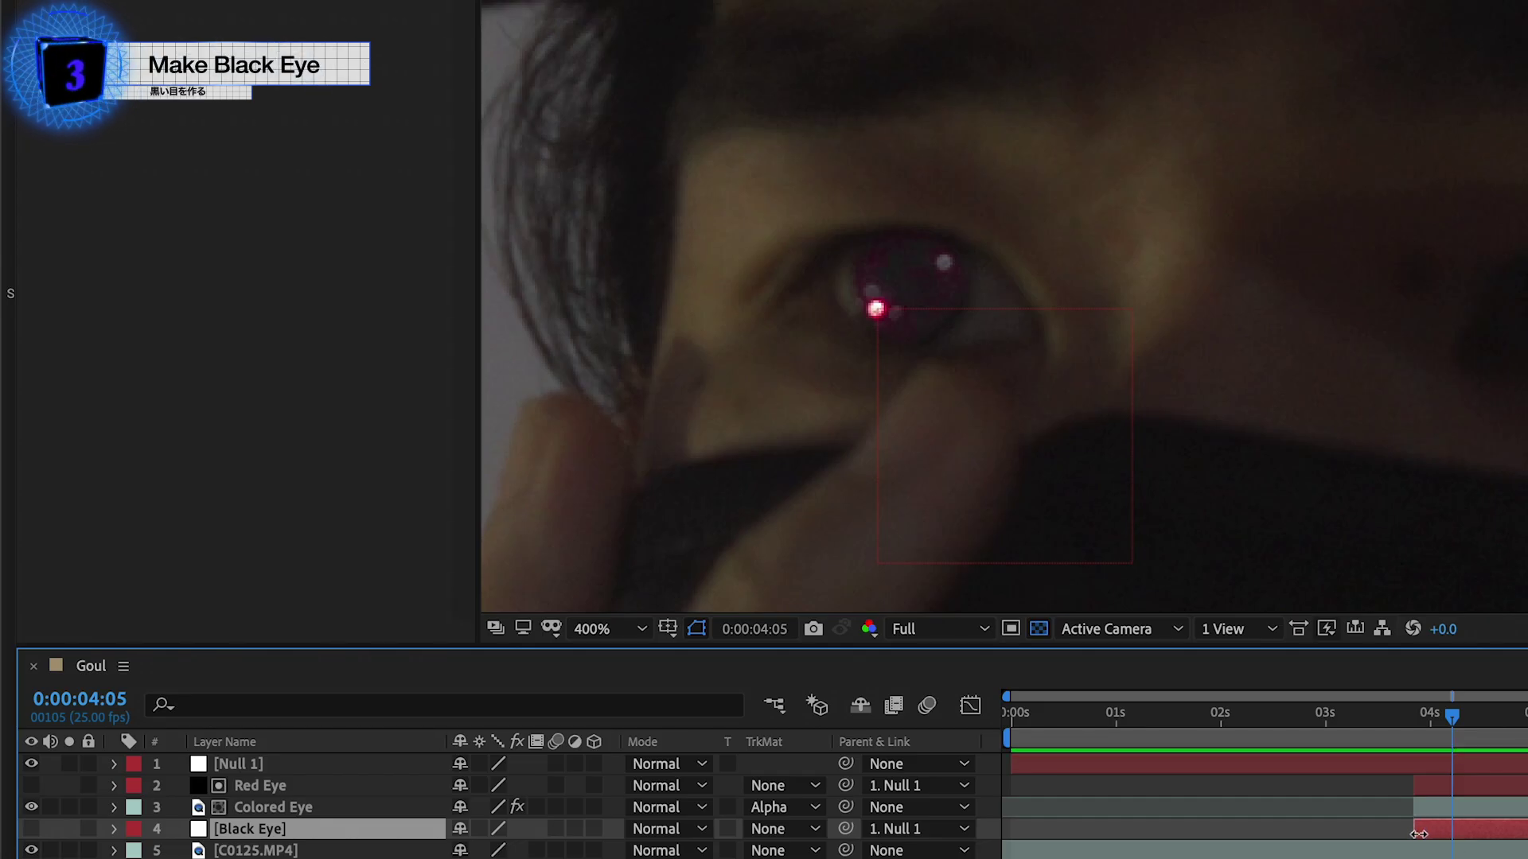
Label Black Eye yellow and draw a curved mask outlining the eye.
click(135, 830)
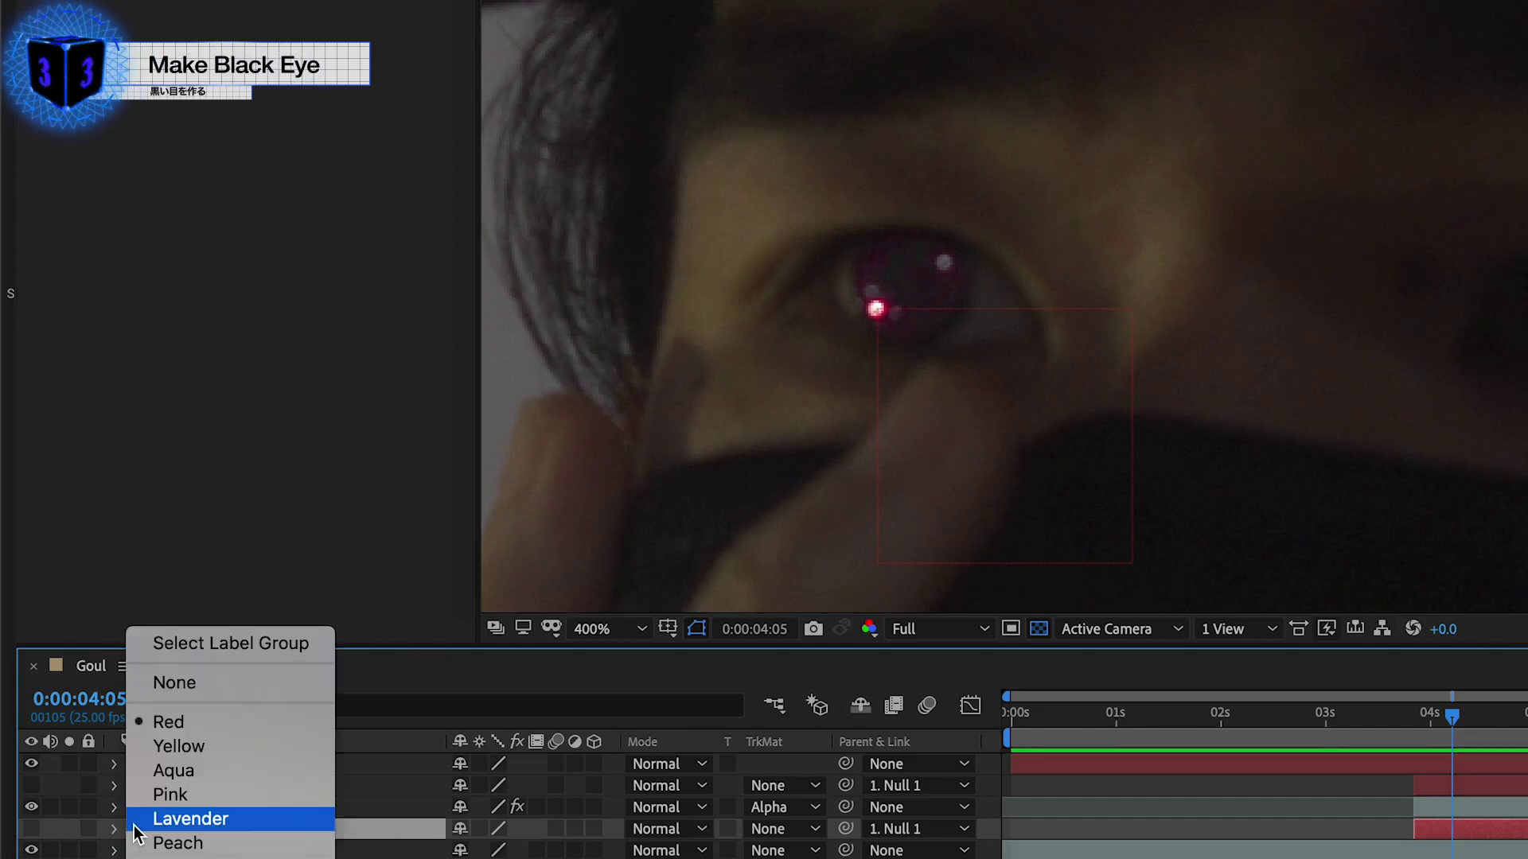
click(171, 743)
click(1046, 347)
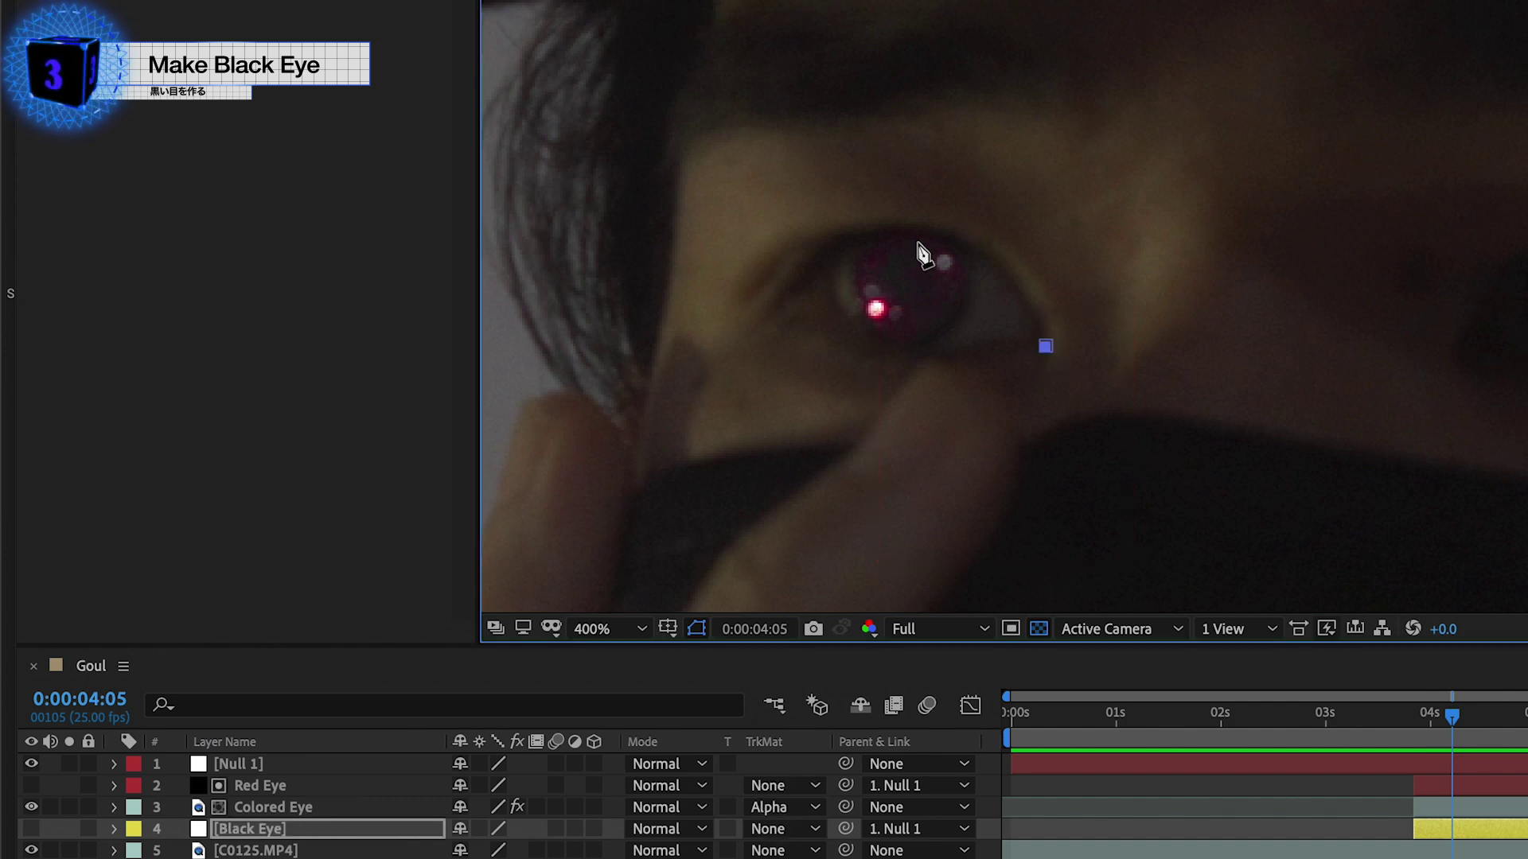
drag(915, 234, 814, 221)
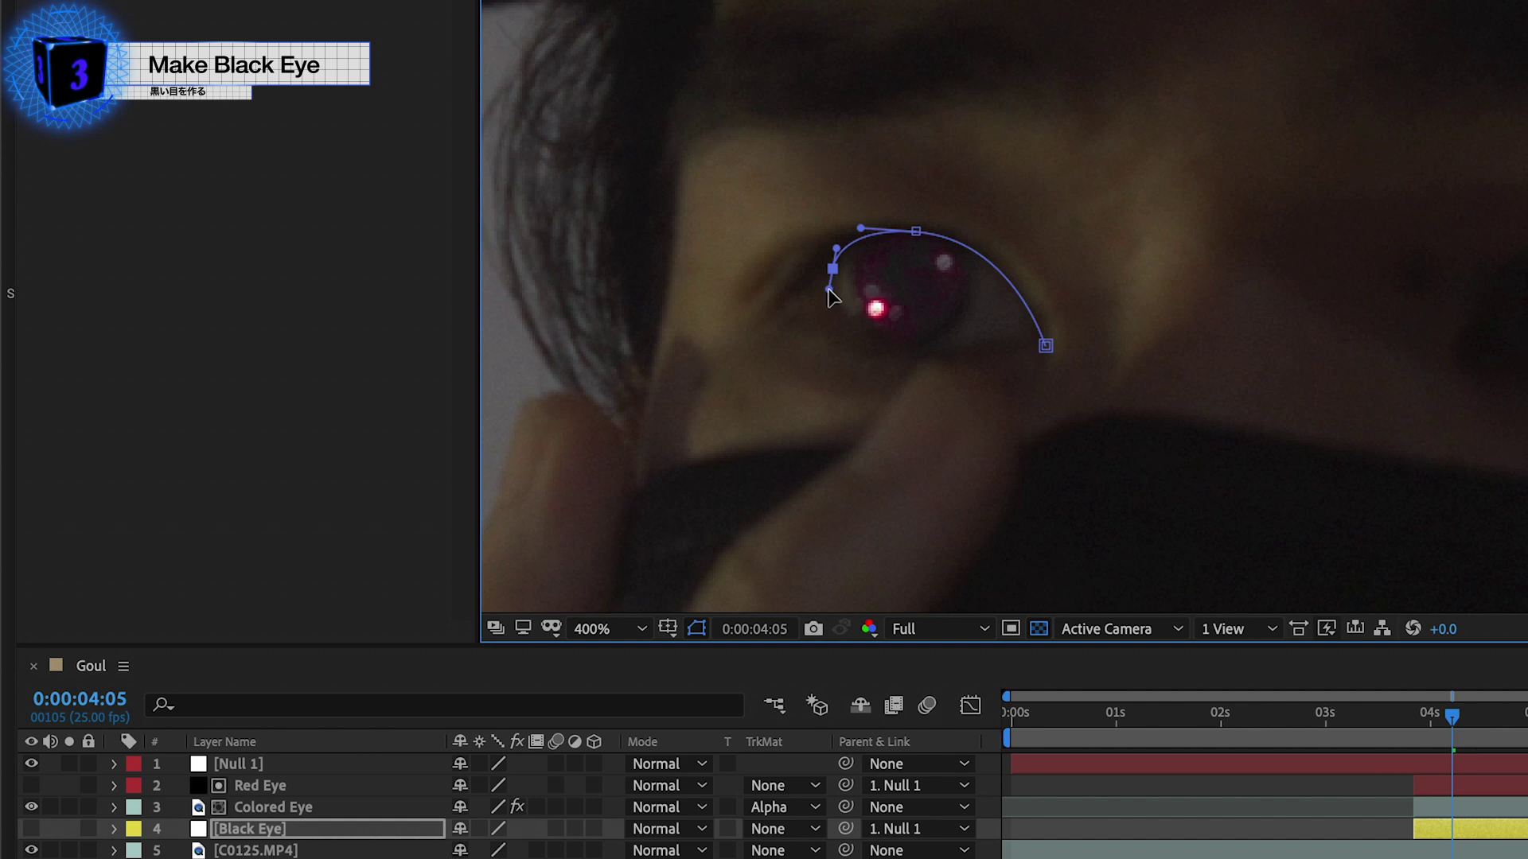
drag(876, 346, 906, 369)
click(1030, 343)
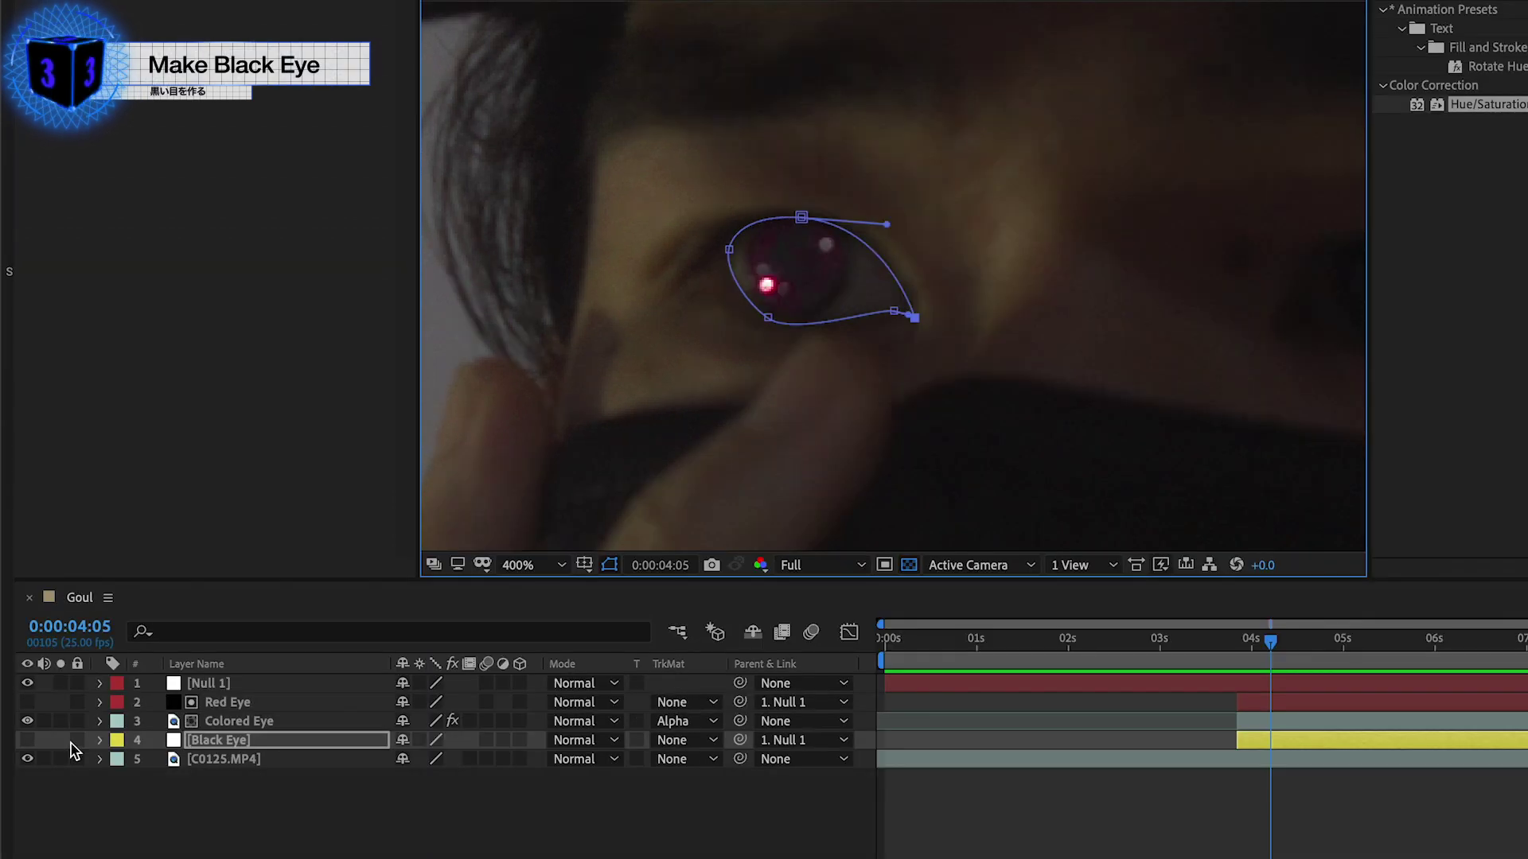
Show Black Eye and give its eye mask a 3 pixel feather and -2 pixel expansion.
click(27, 740)
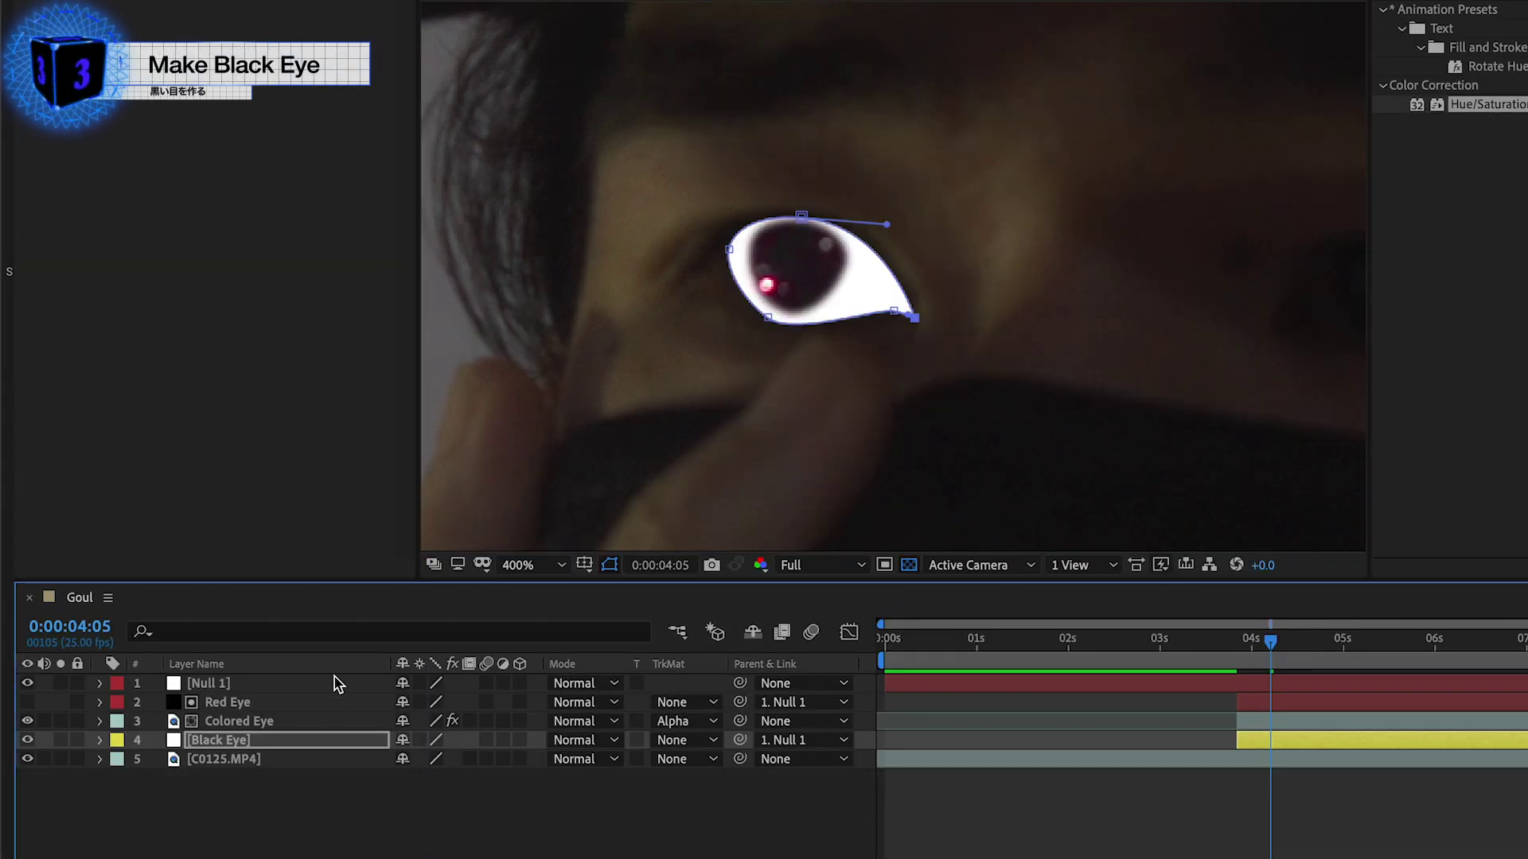
text(f)
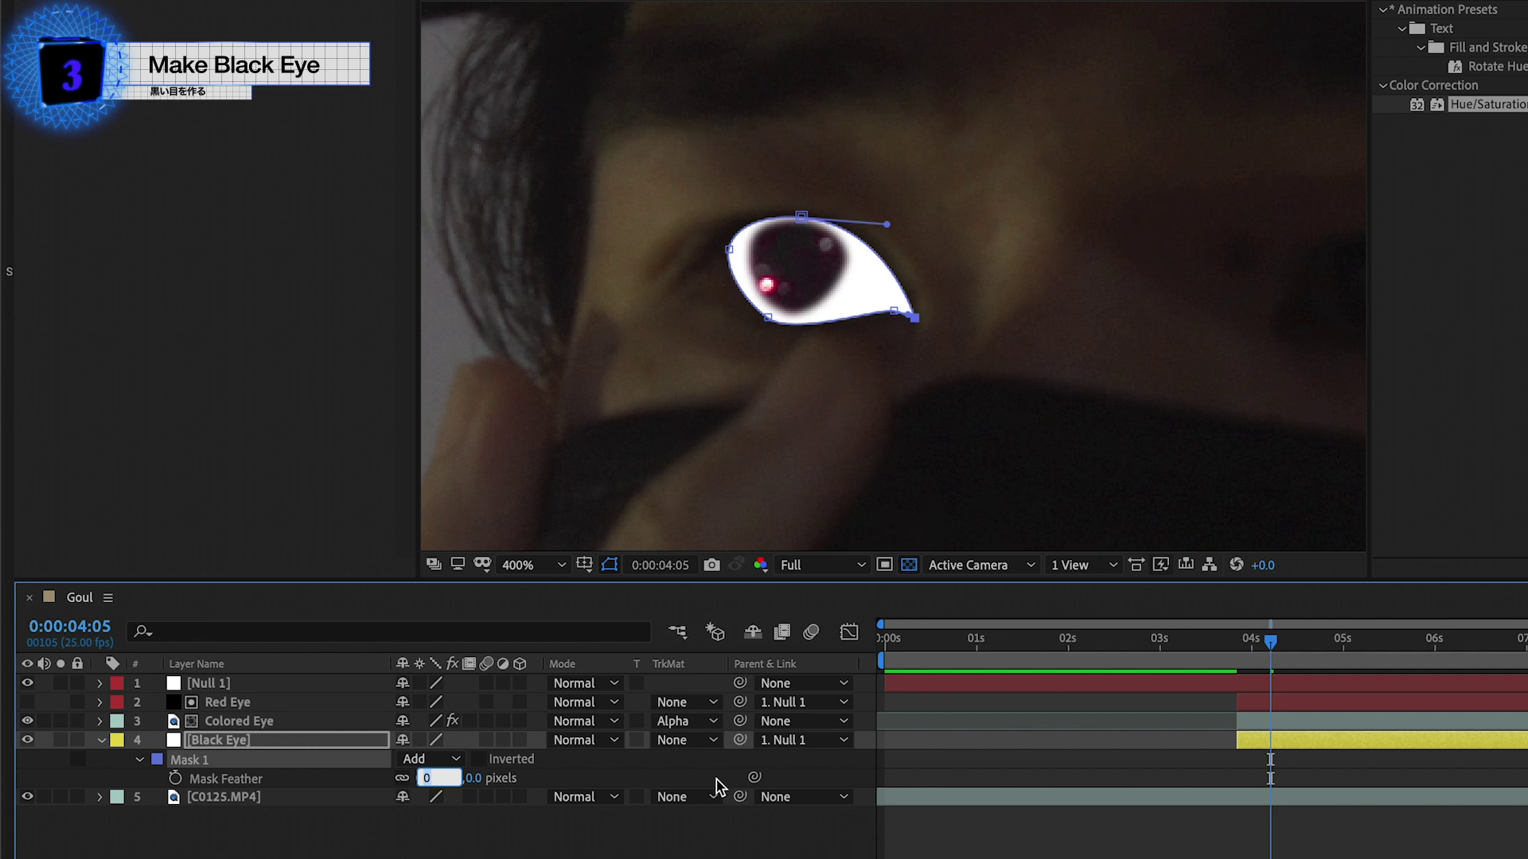
text(3)
click(139, 758)
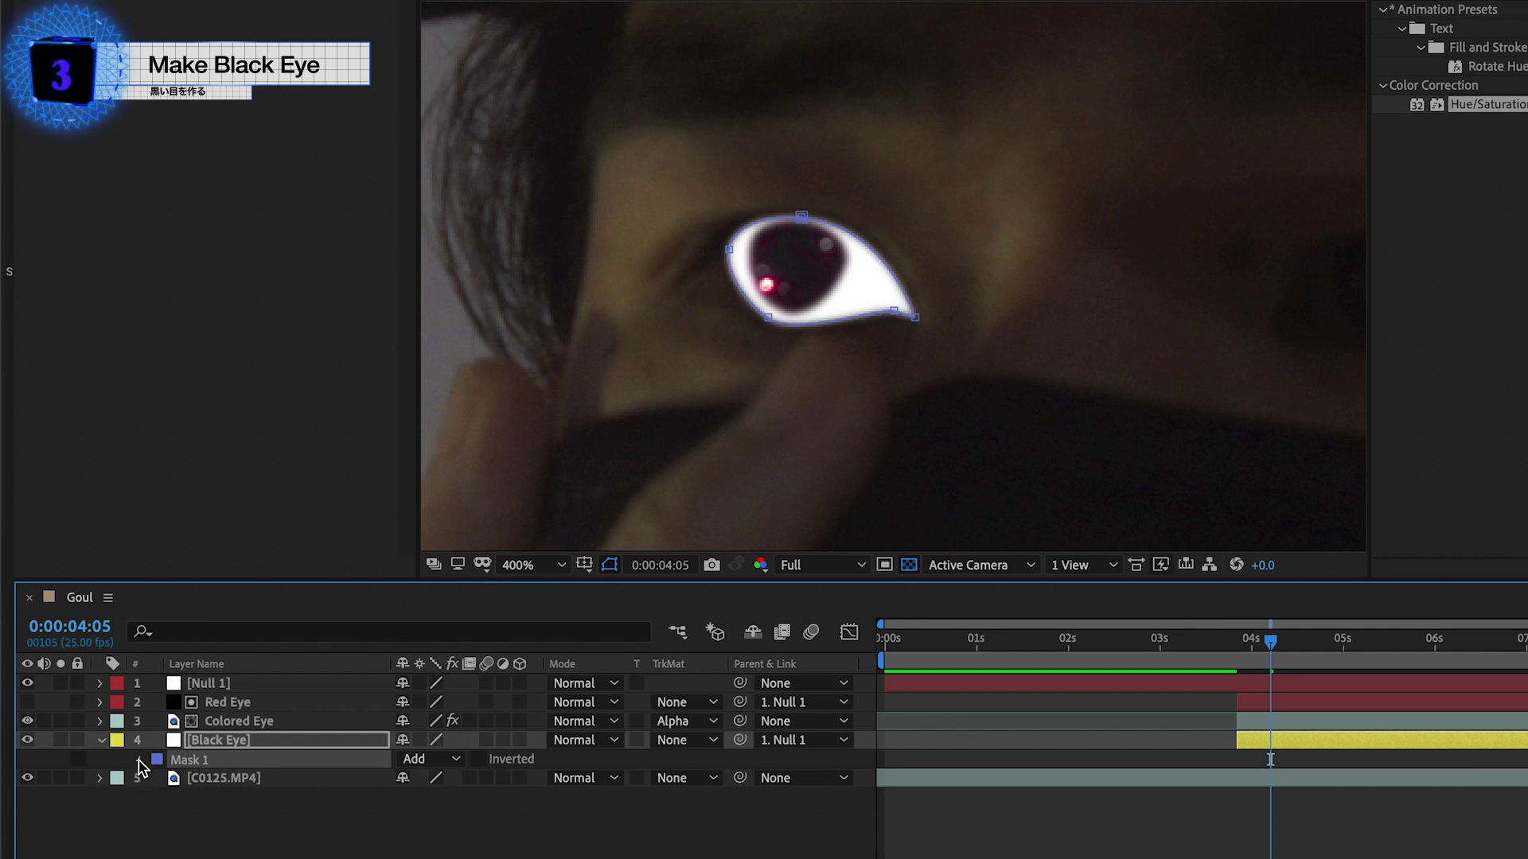
key(Down)
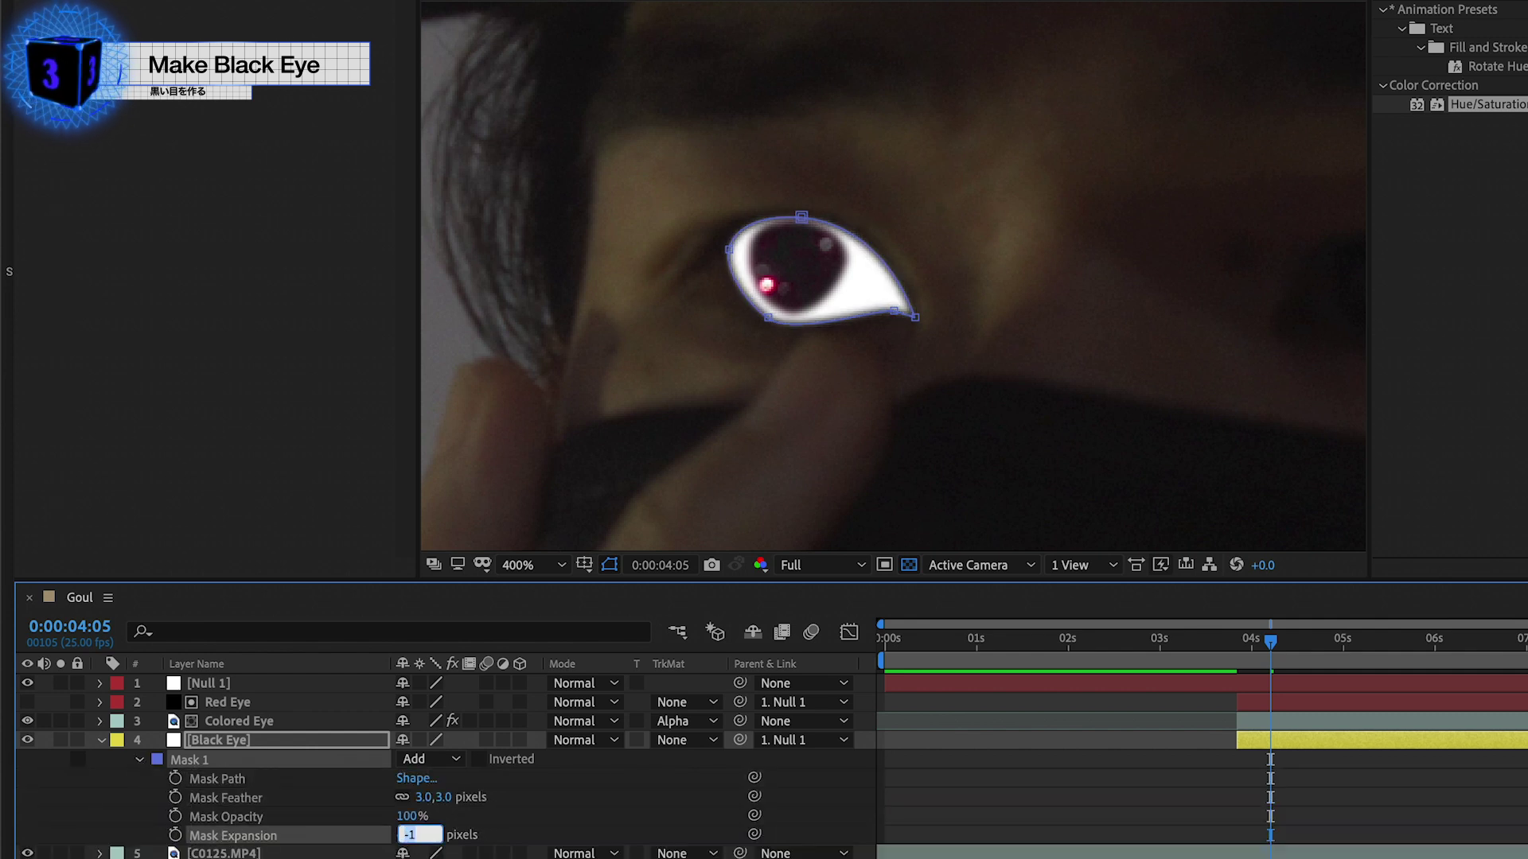
click(1251, 741)
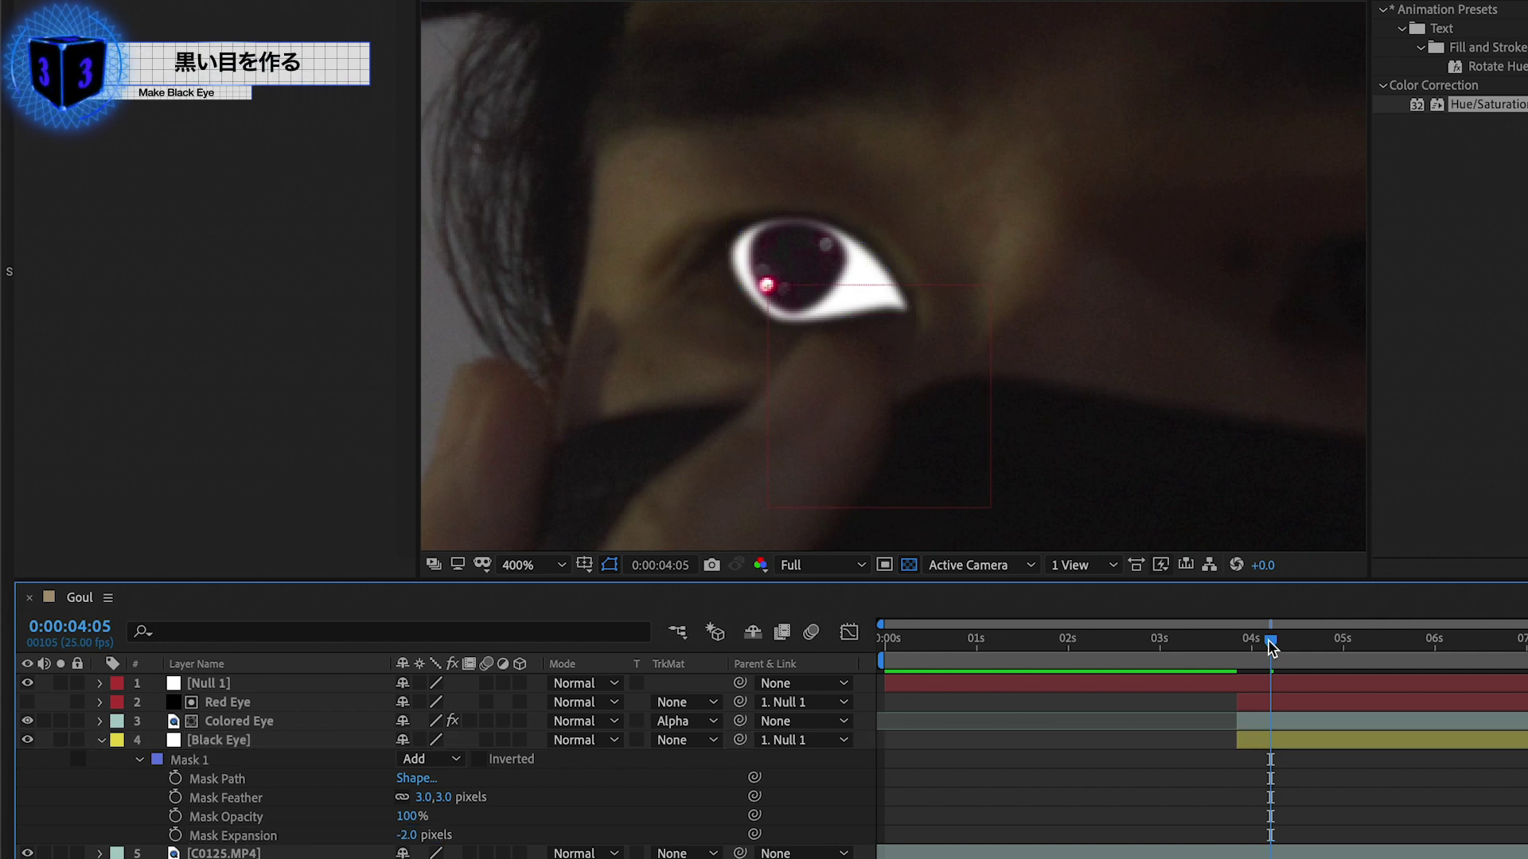
Preview the tracked eye from 0:00:03:22, then return to 0:00:03:15.
drag(1271, 646, 1239, 646)
key(space)
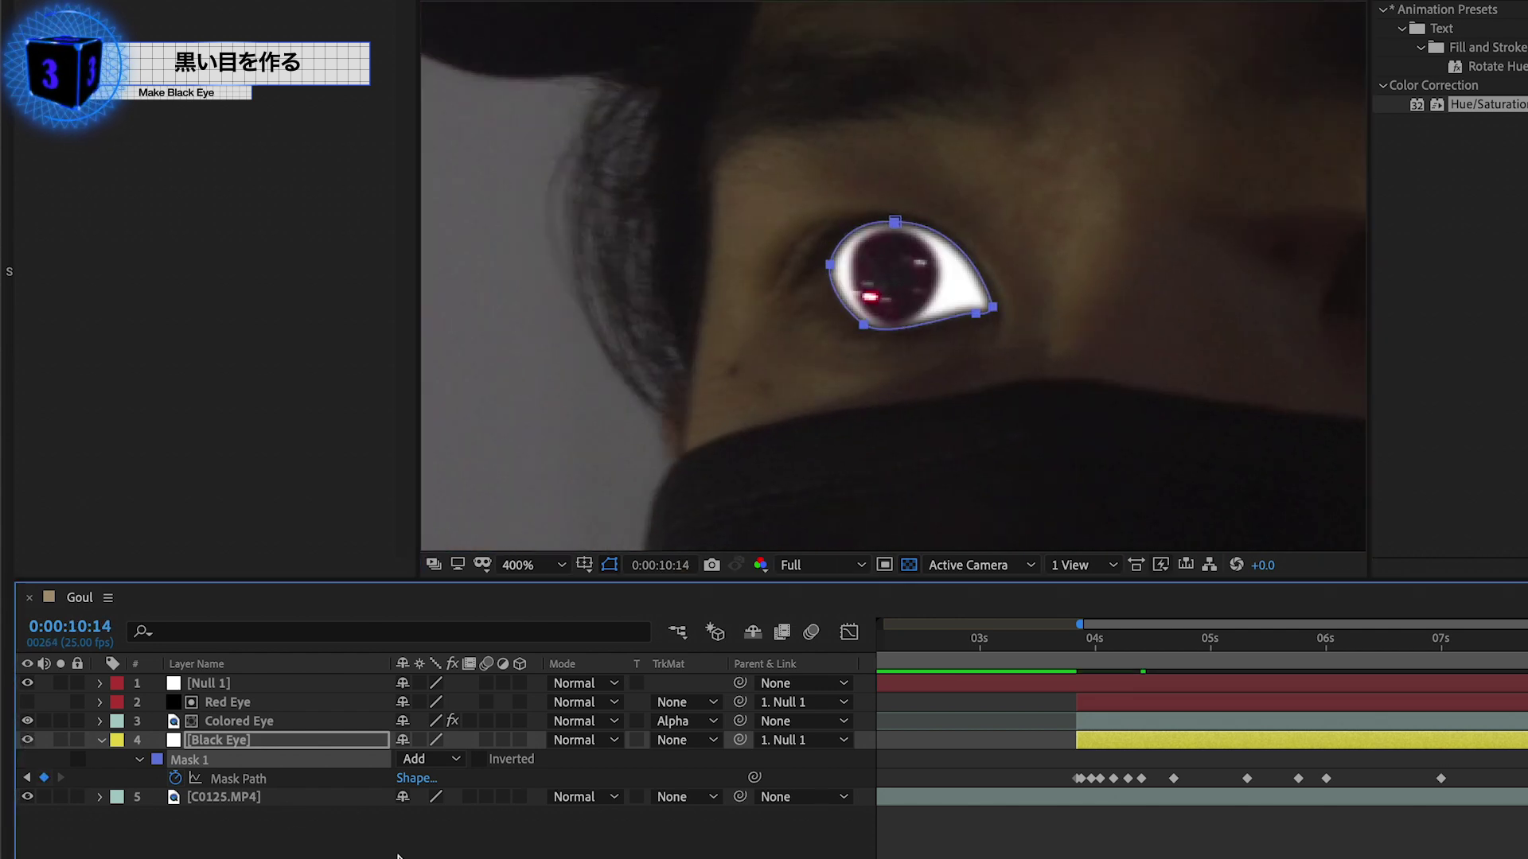
click(1049, 653)
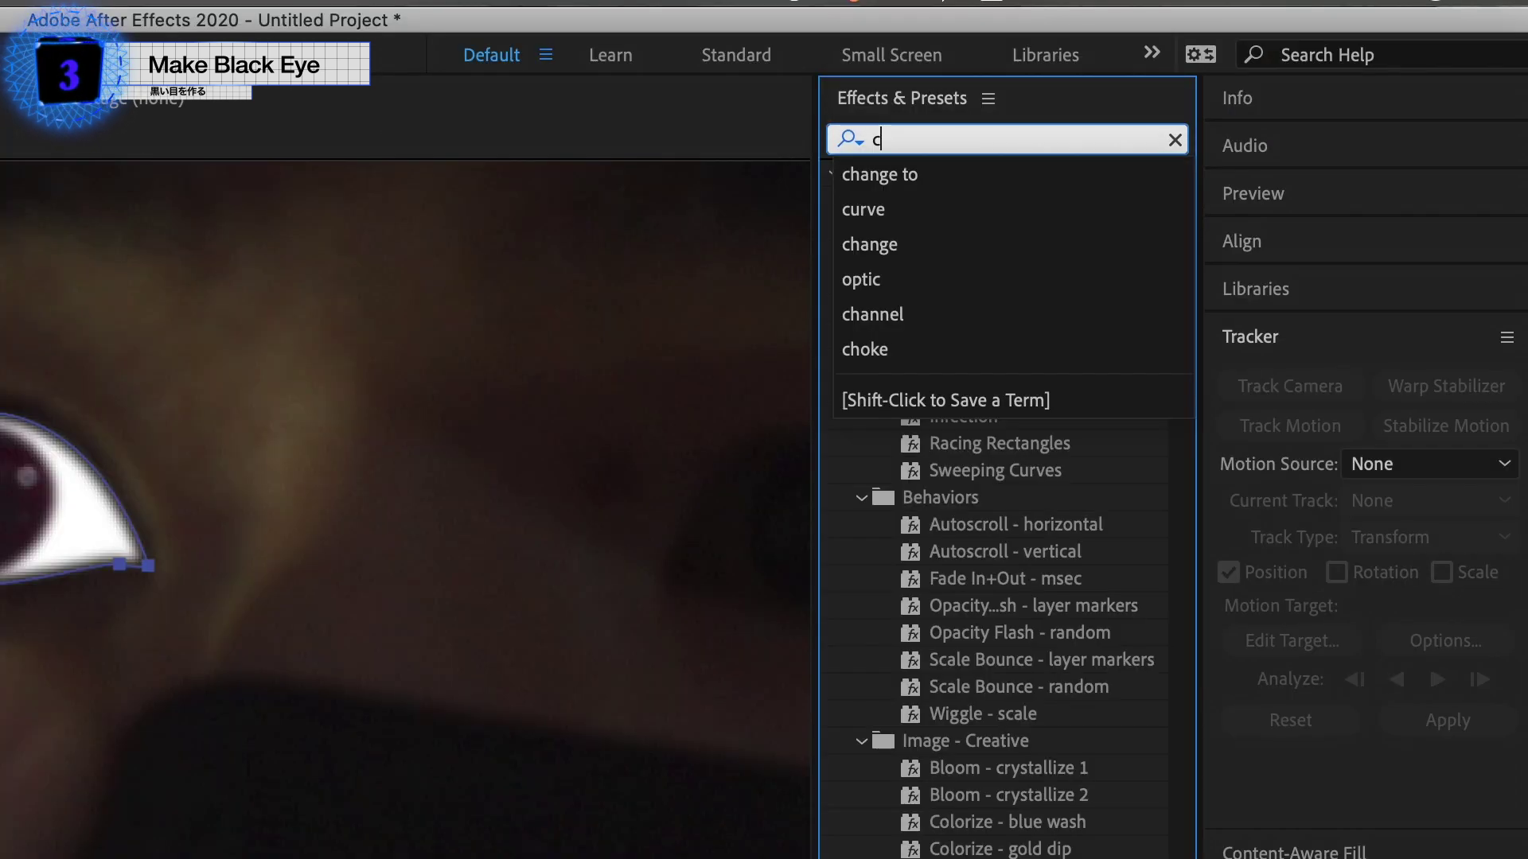
Apply Curves to Black Eye, lowering the top point and arching the curve to darken it.
text(ur)
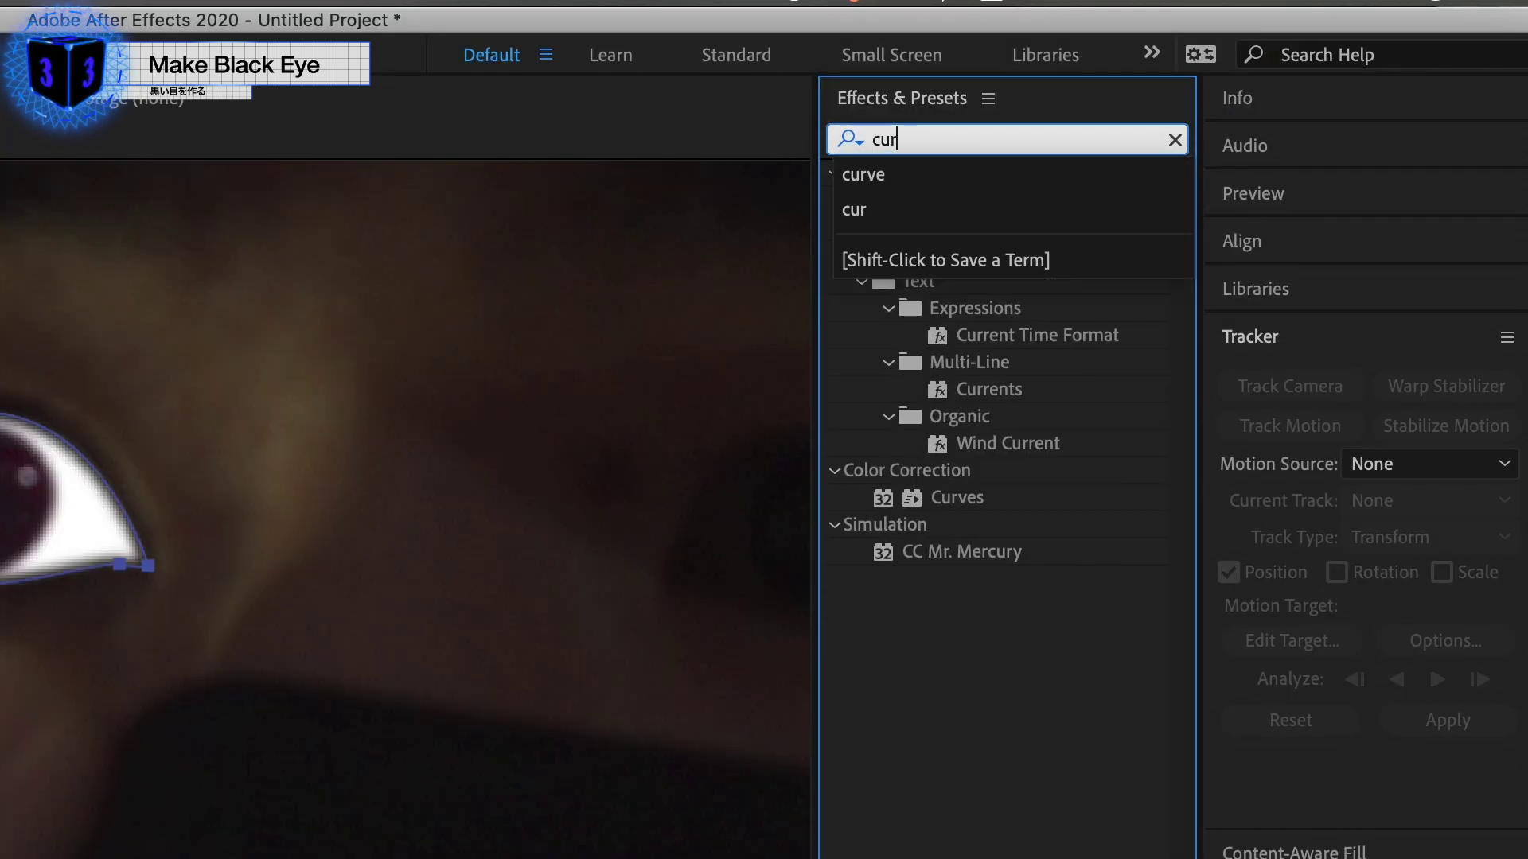
text(ve)
click(951, 285)
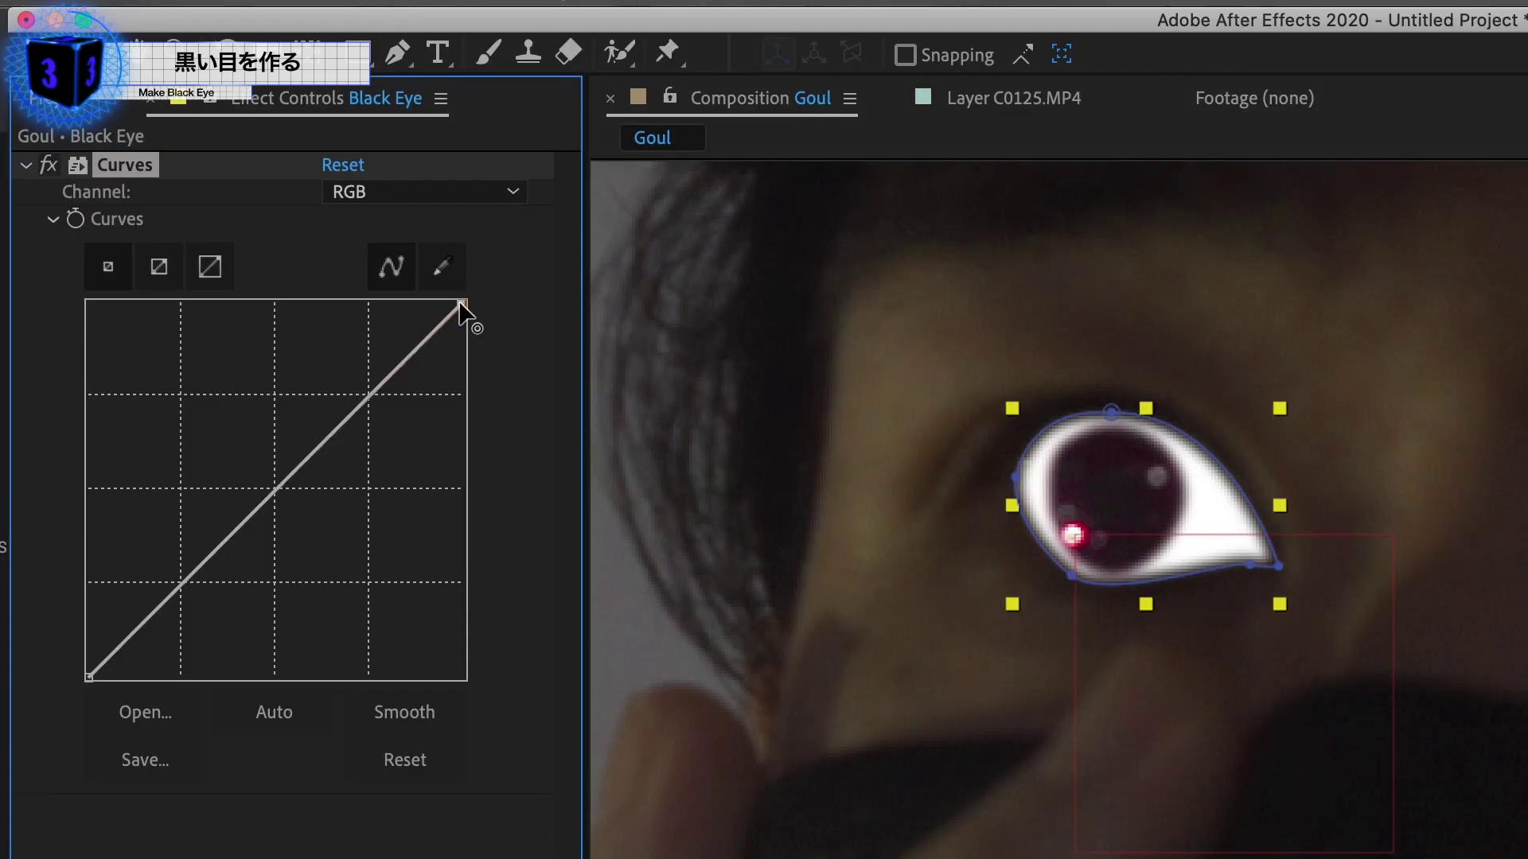
mouse_move(462, 305)
mouse_down()
mouse_move(578, 654)
mouse_move(573, 622)
mouse_up()
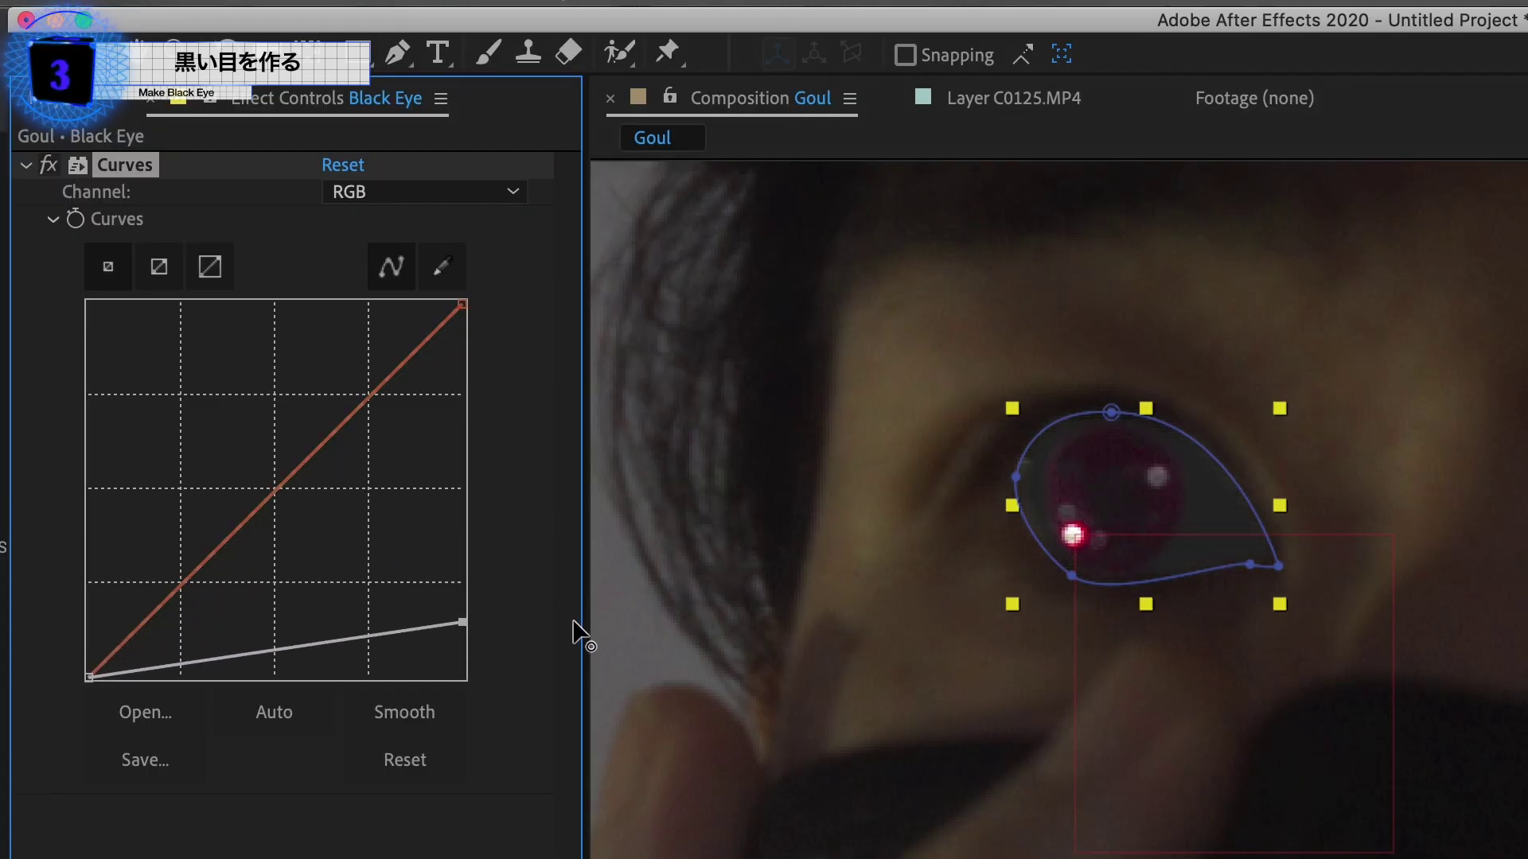
drag(406, 631, 385, 487)
click(260, 484)
drag(462, 623, 460, 568)
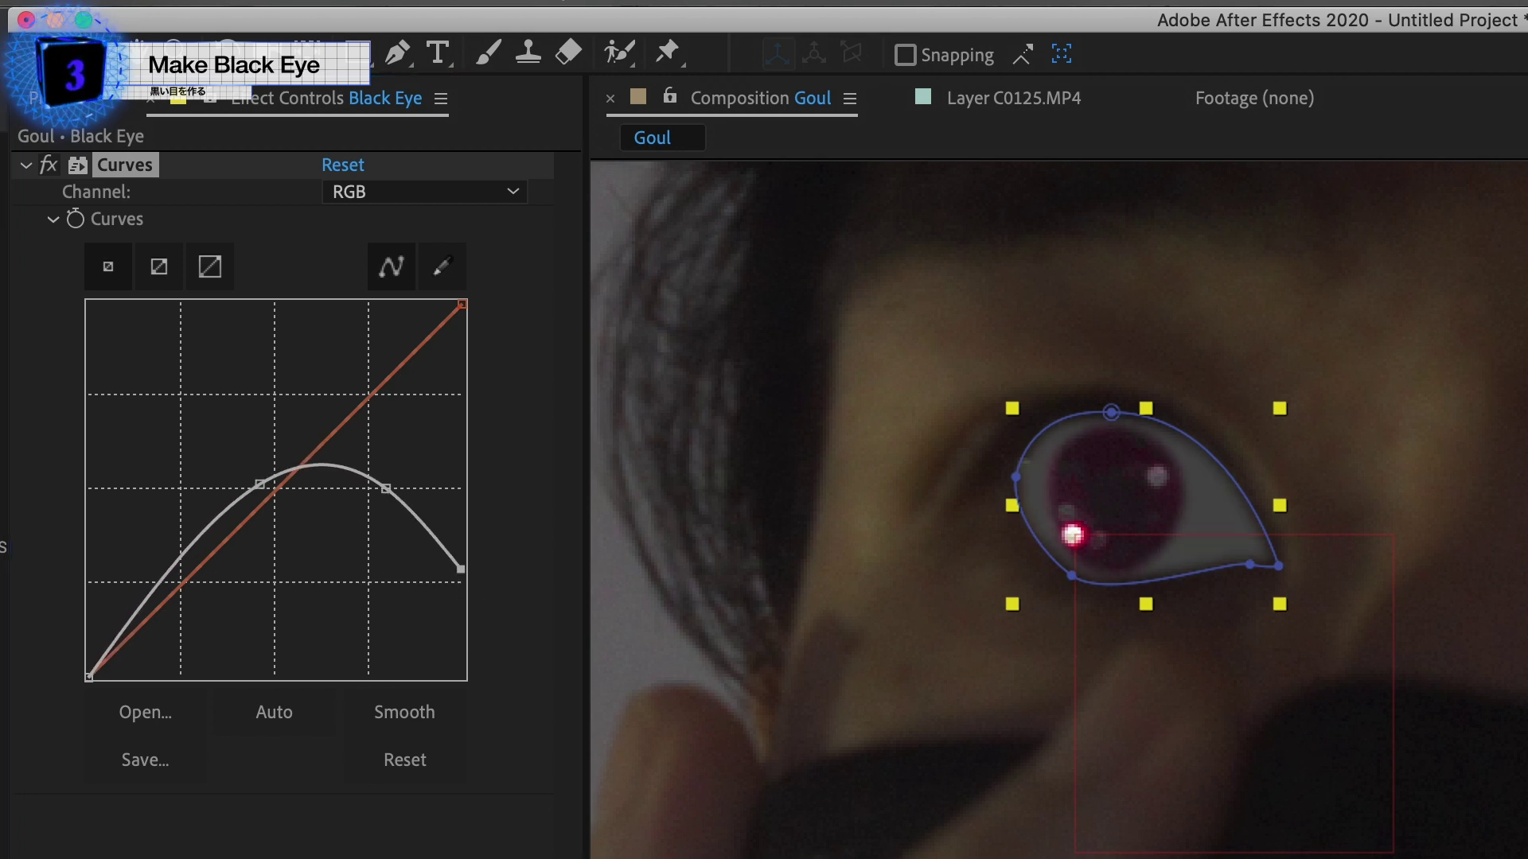
Add a Tint effect with Map White To set to a greyish pink.
text(t)
text(int)
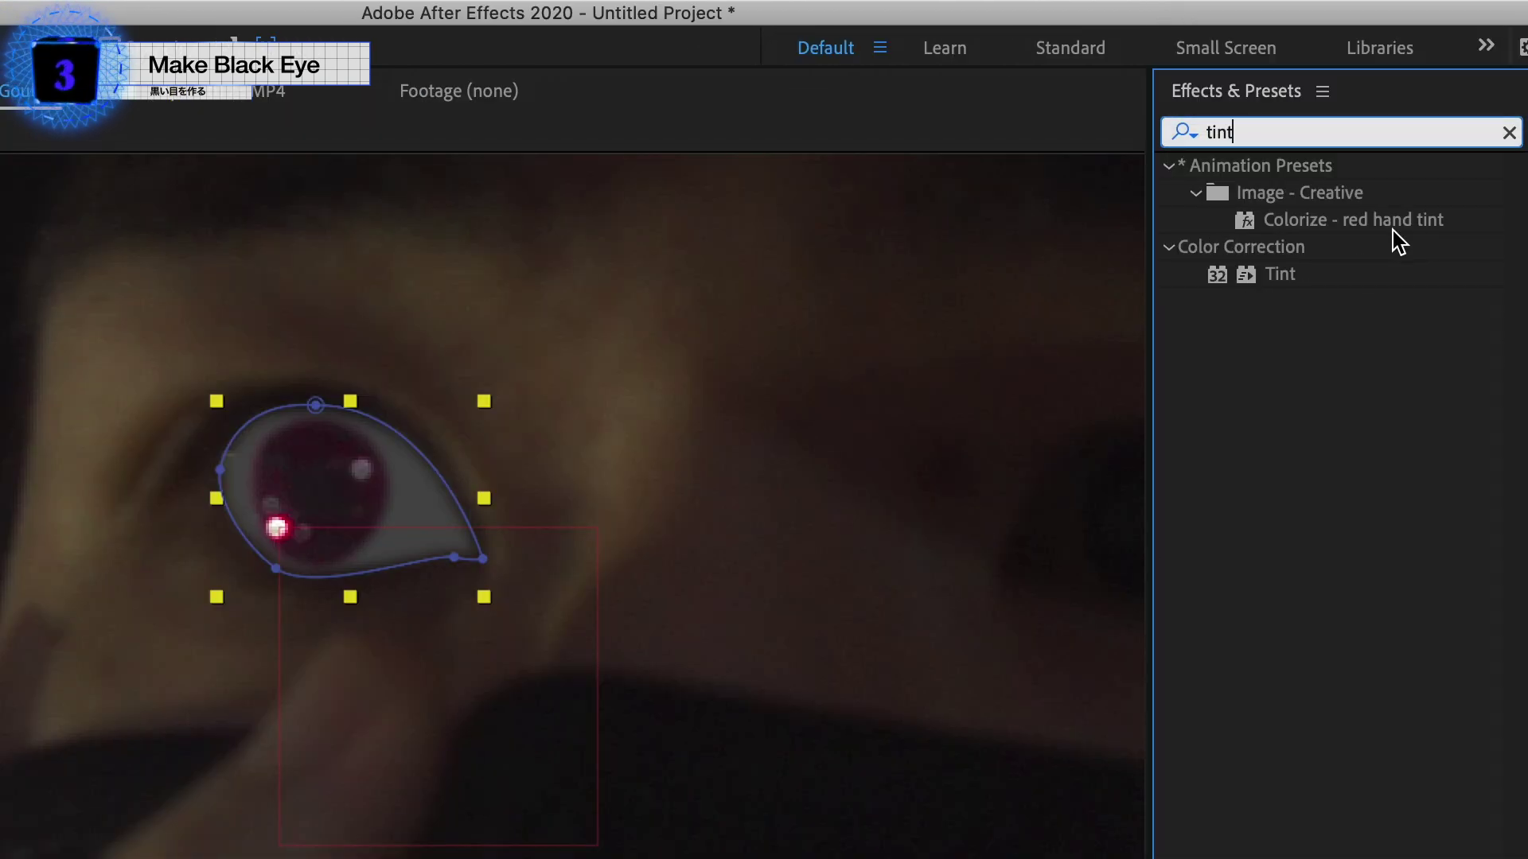
click(1321, 280)
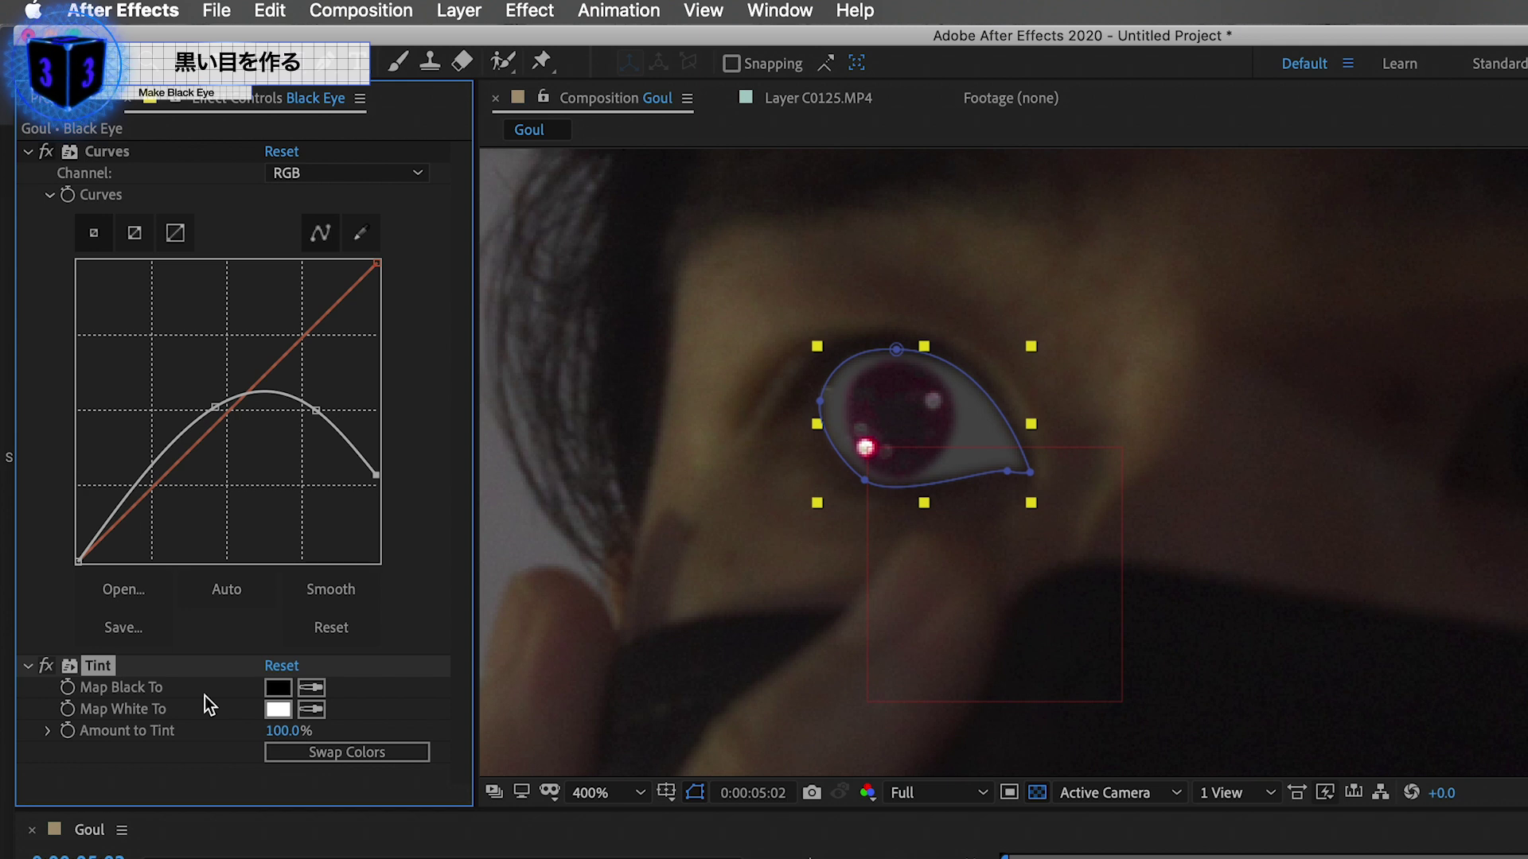
click(279, 709)
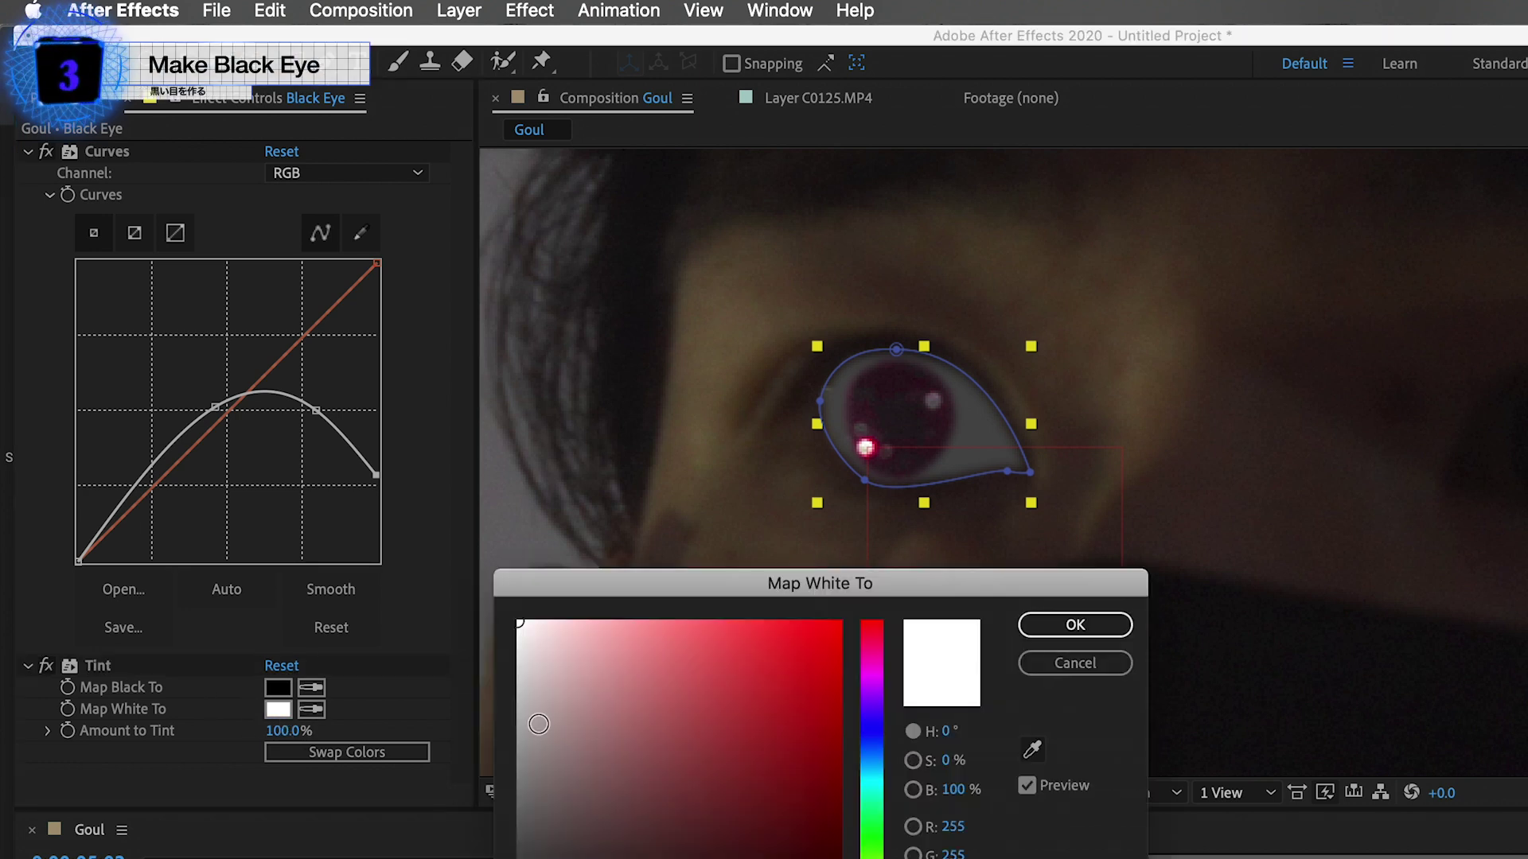
mouse_move(680, 709)
mouse_down()
mouse_move(557, 774)
mouse_move(490, 836)
mouse_move(477, 641)
mouse_up()
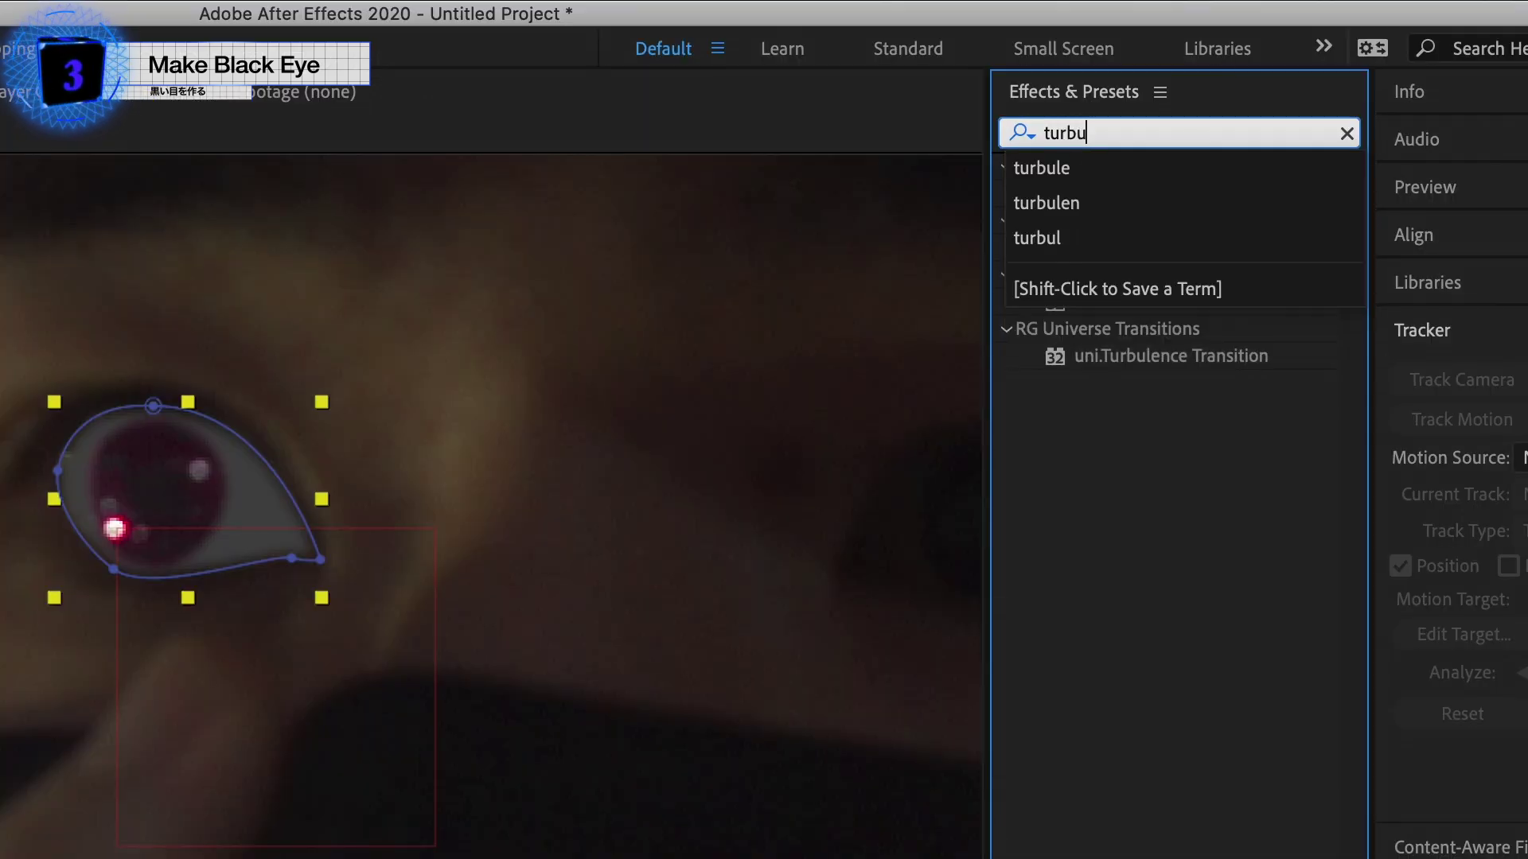
Add Turbulent Noise above Curves and Tint: Dynamic Progressive, brightness 38, scale 18.
text(len)
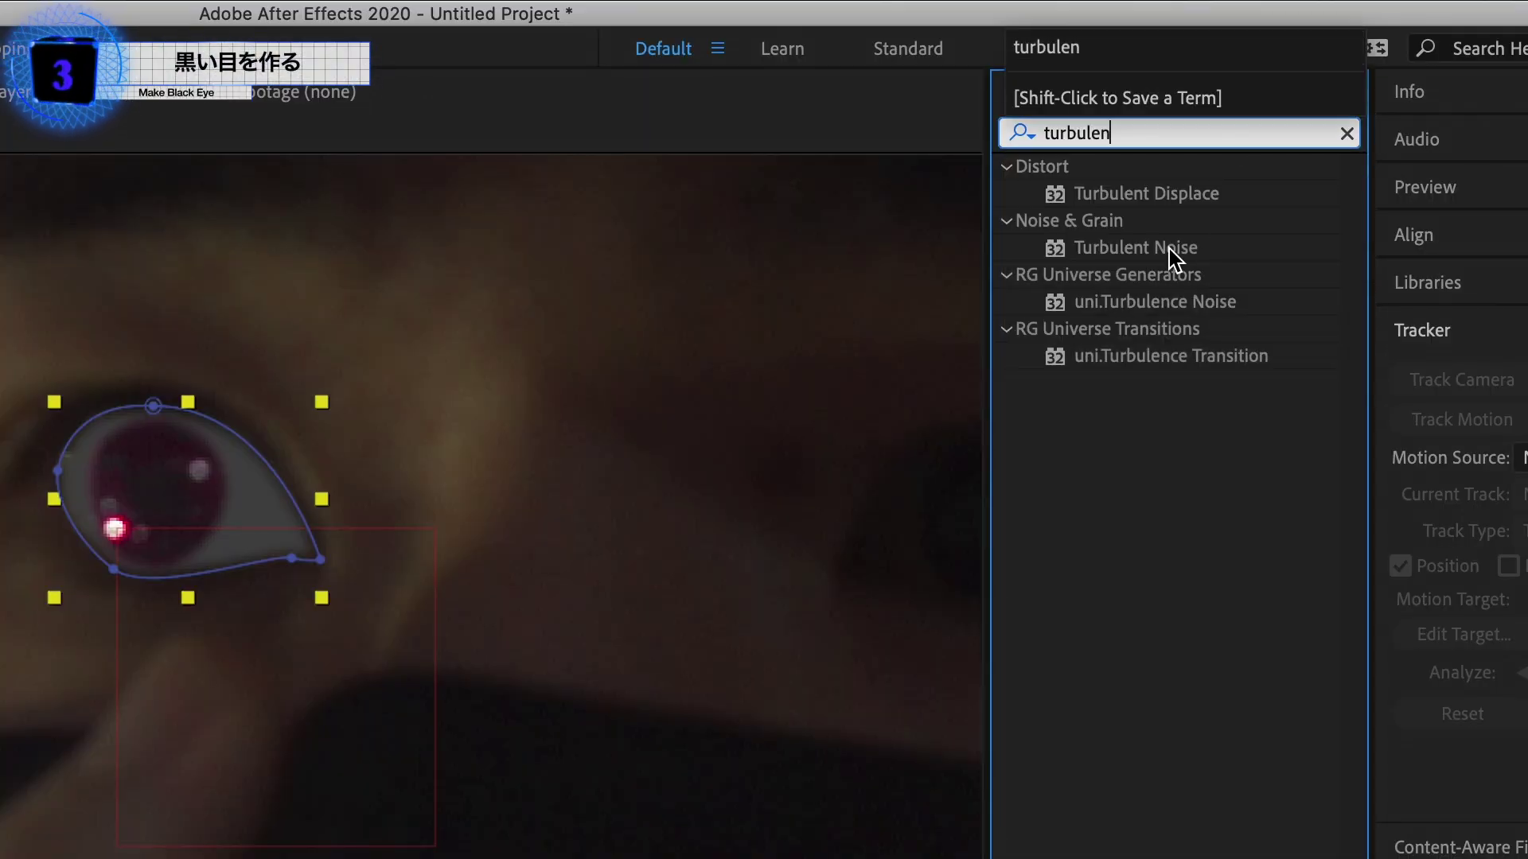
double_click(1168, 248)
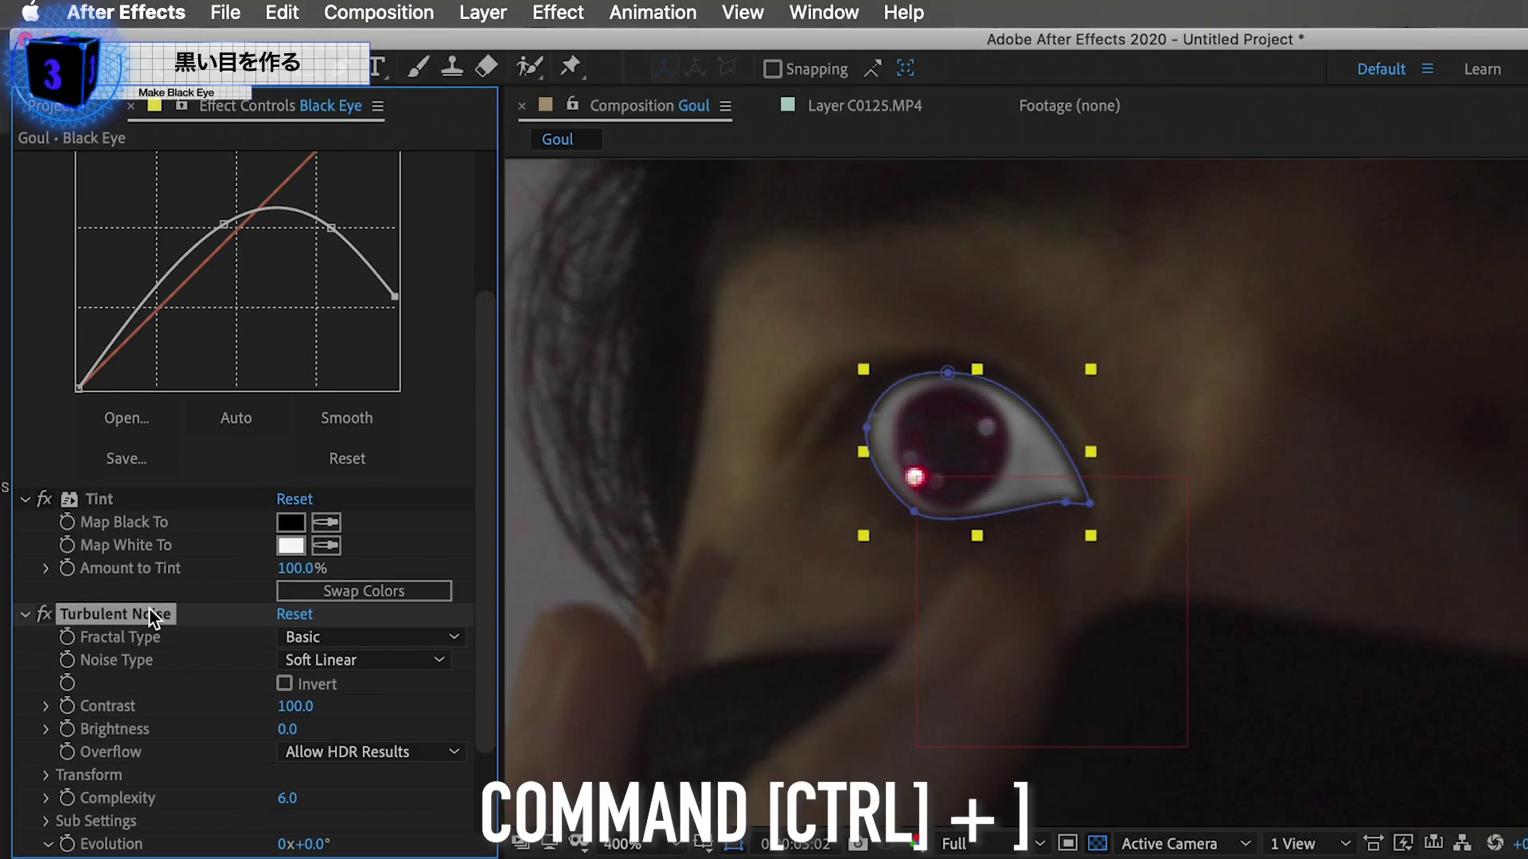
key(super+bracketright)
key(super+bracketright)
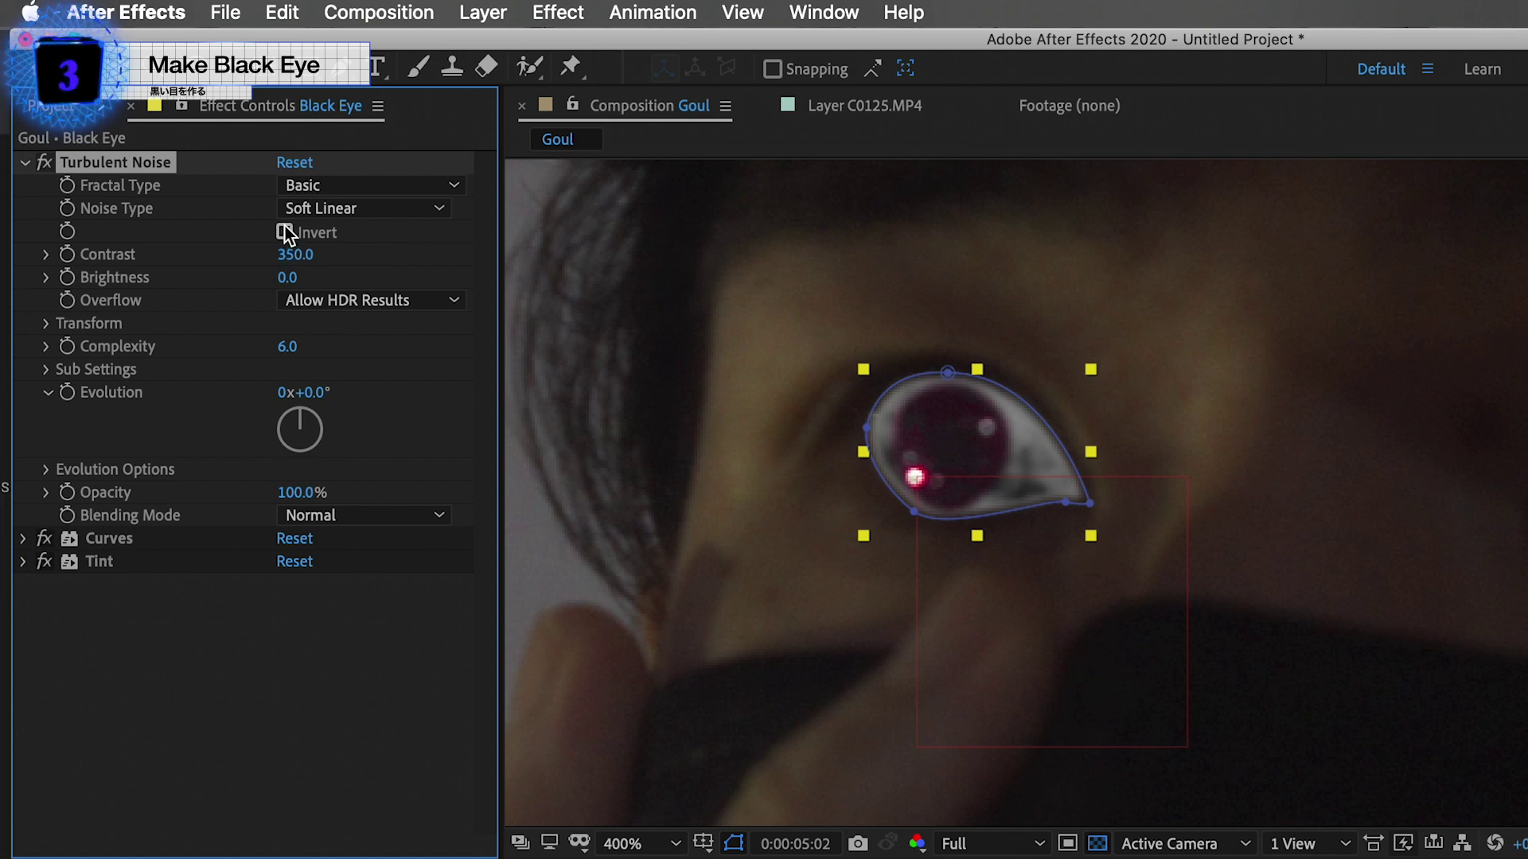
click(366, 185)
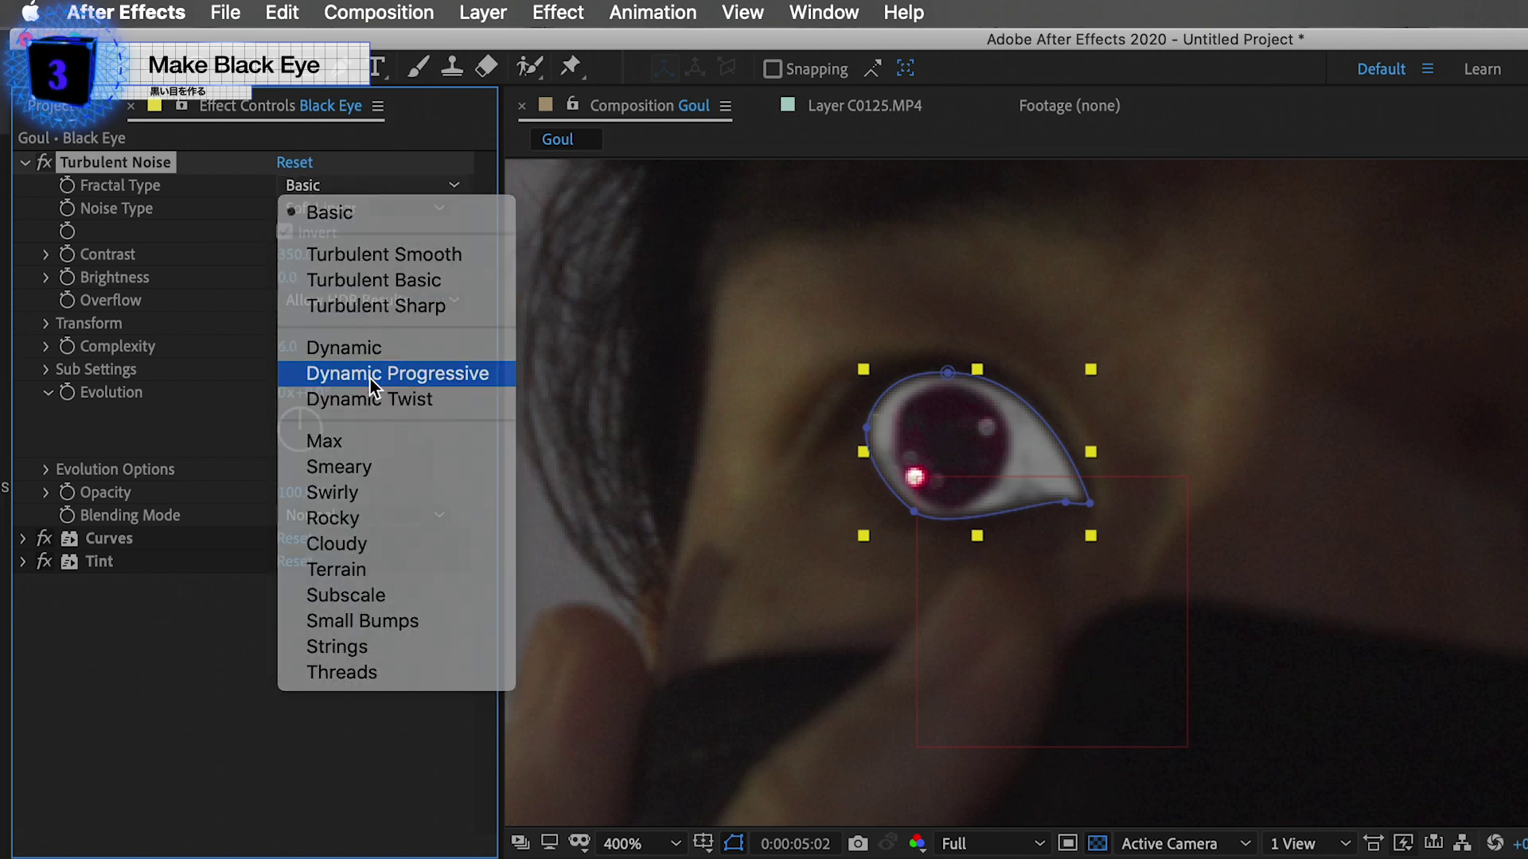
click(370, 379)
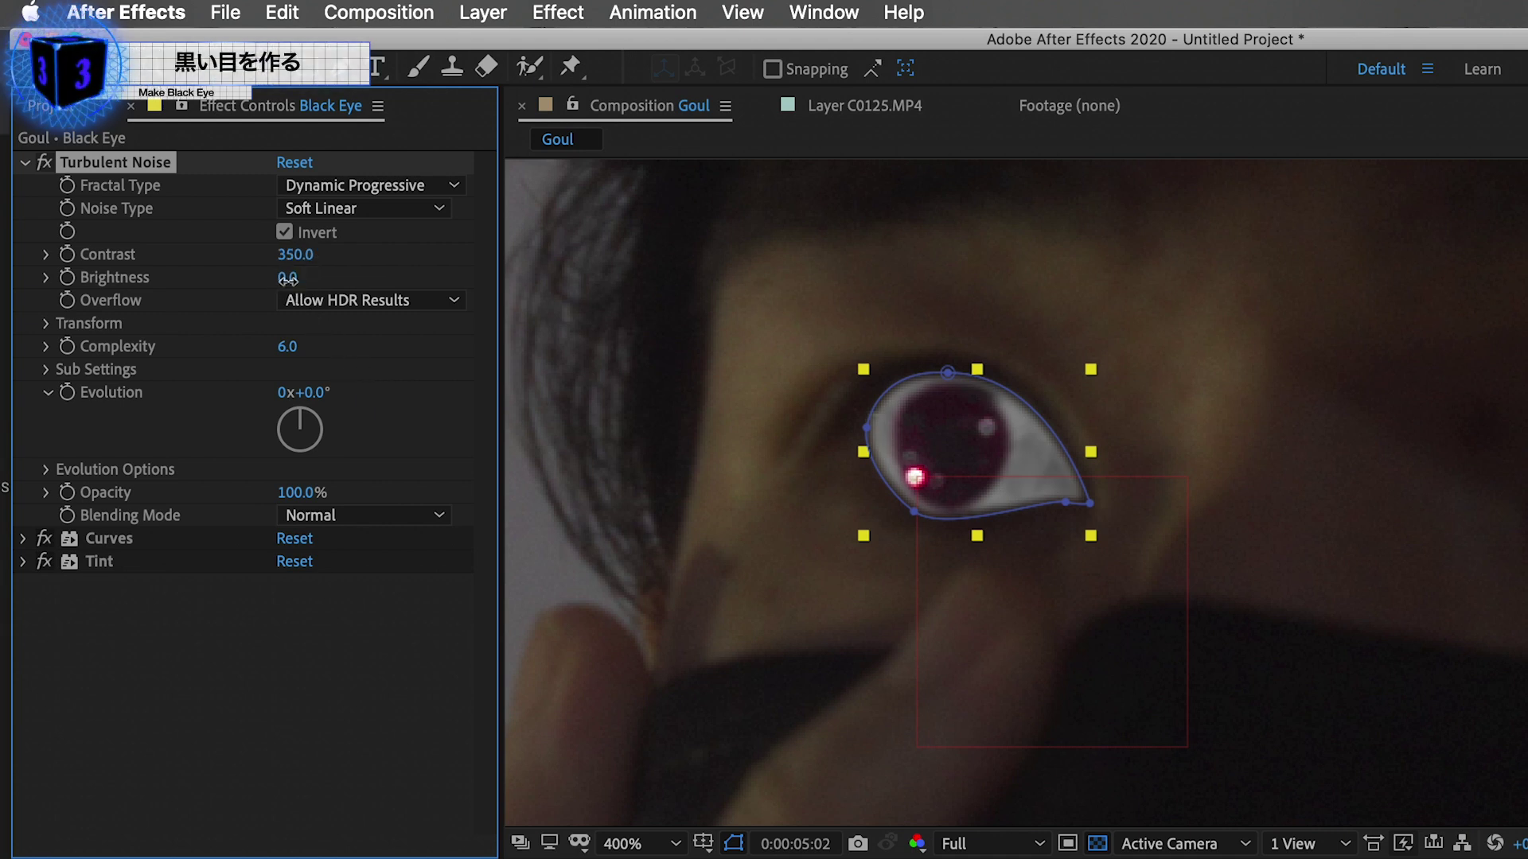
drag(287, 279, 322, 295)
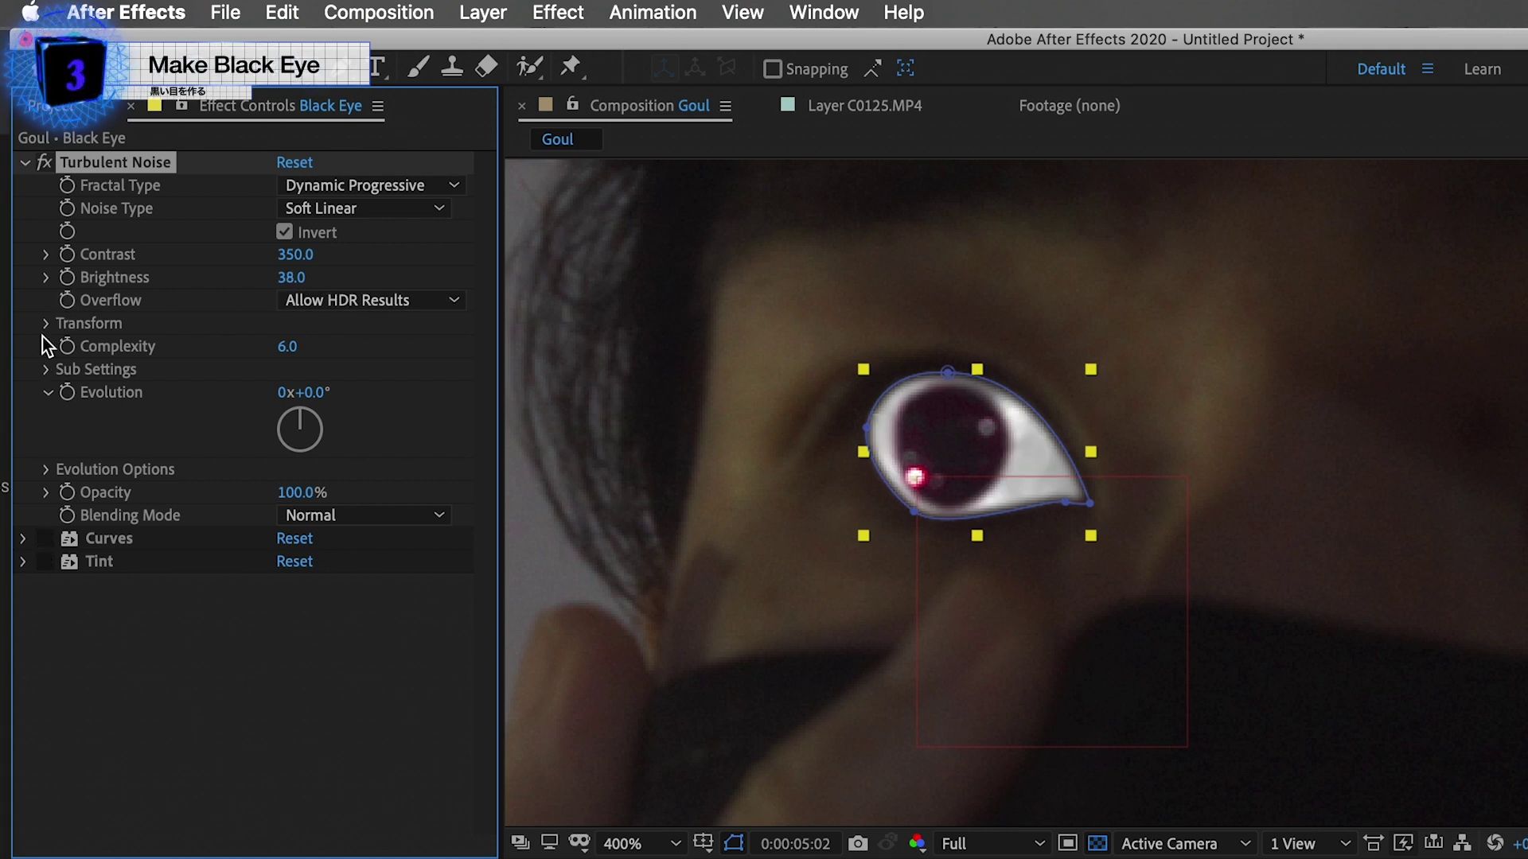
click(47, 324)
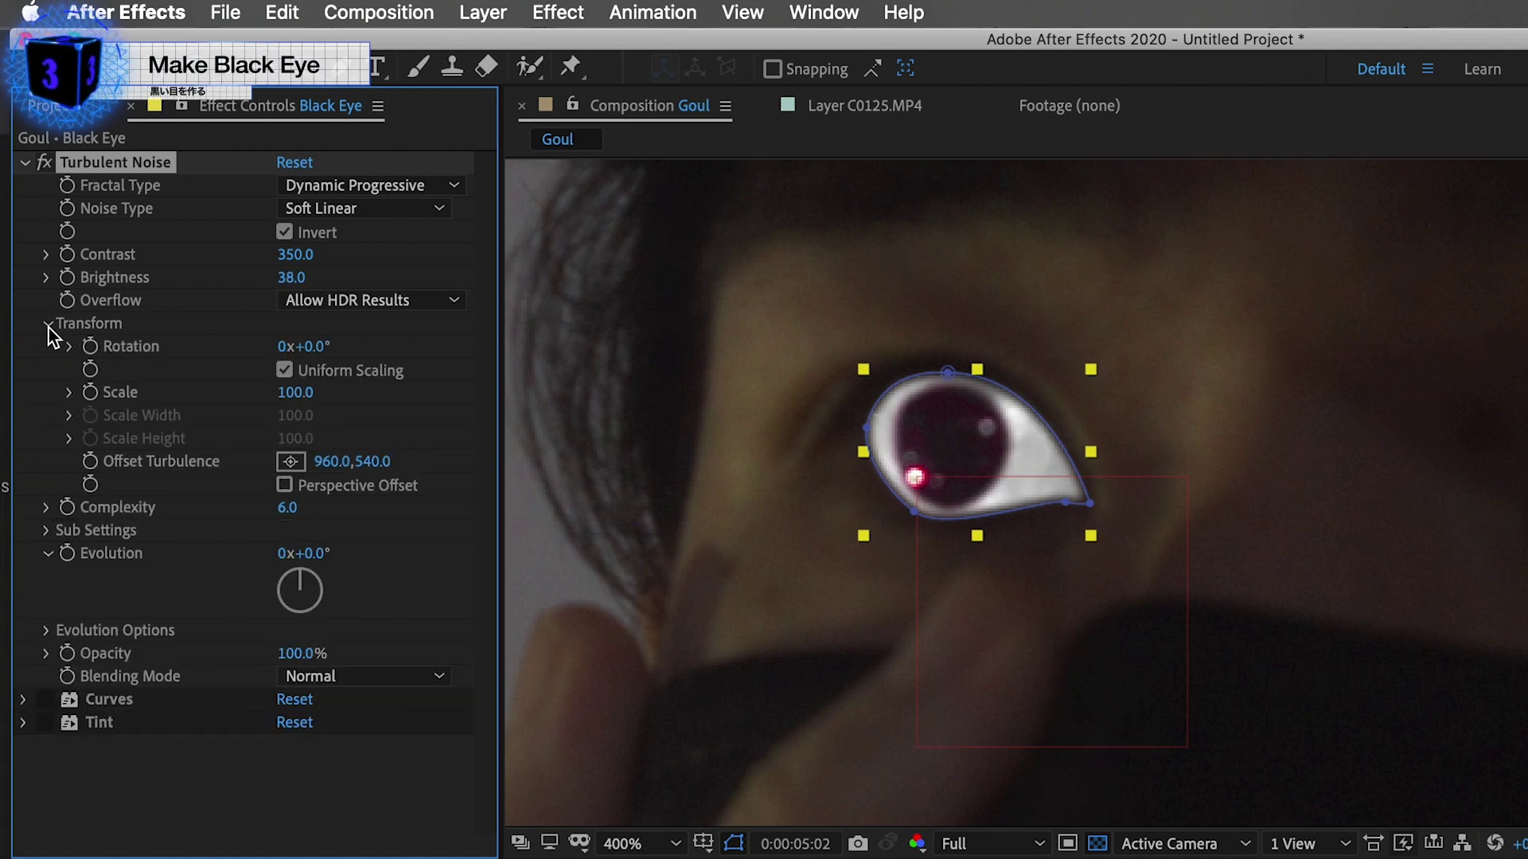
drag(285, 393, 180, 393)
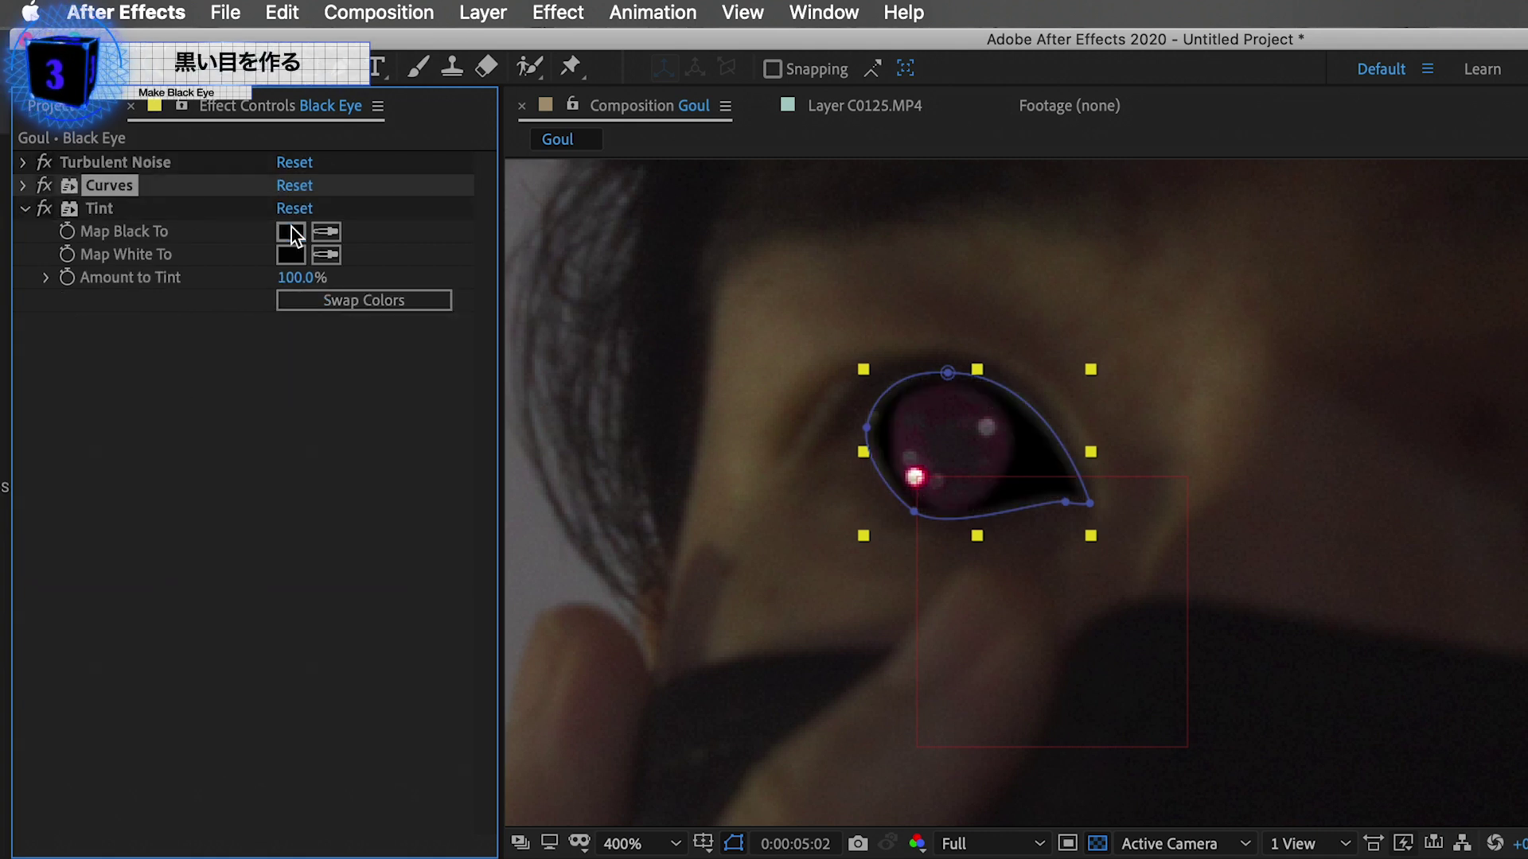
Set the Tint effect's Map Black To colour to a dark grey.
click(291, 232)
click(525, 809)
drag(526, 832, 516, 843)
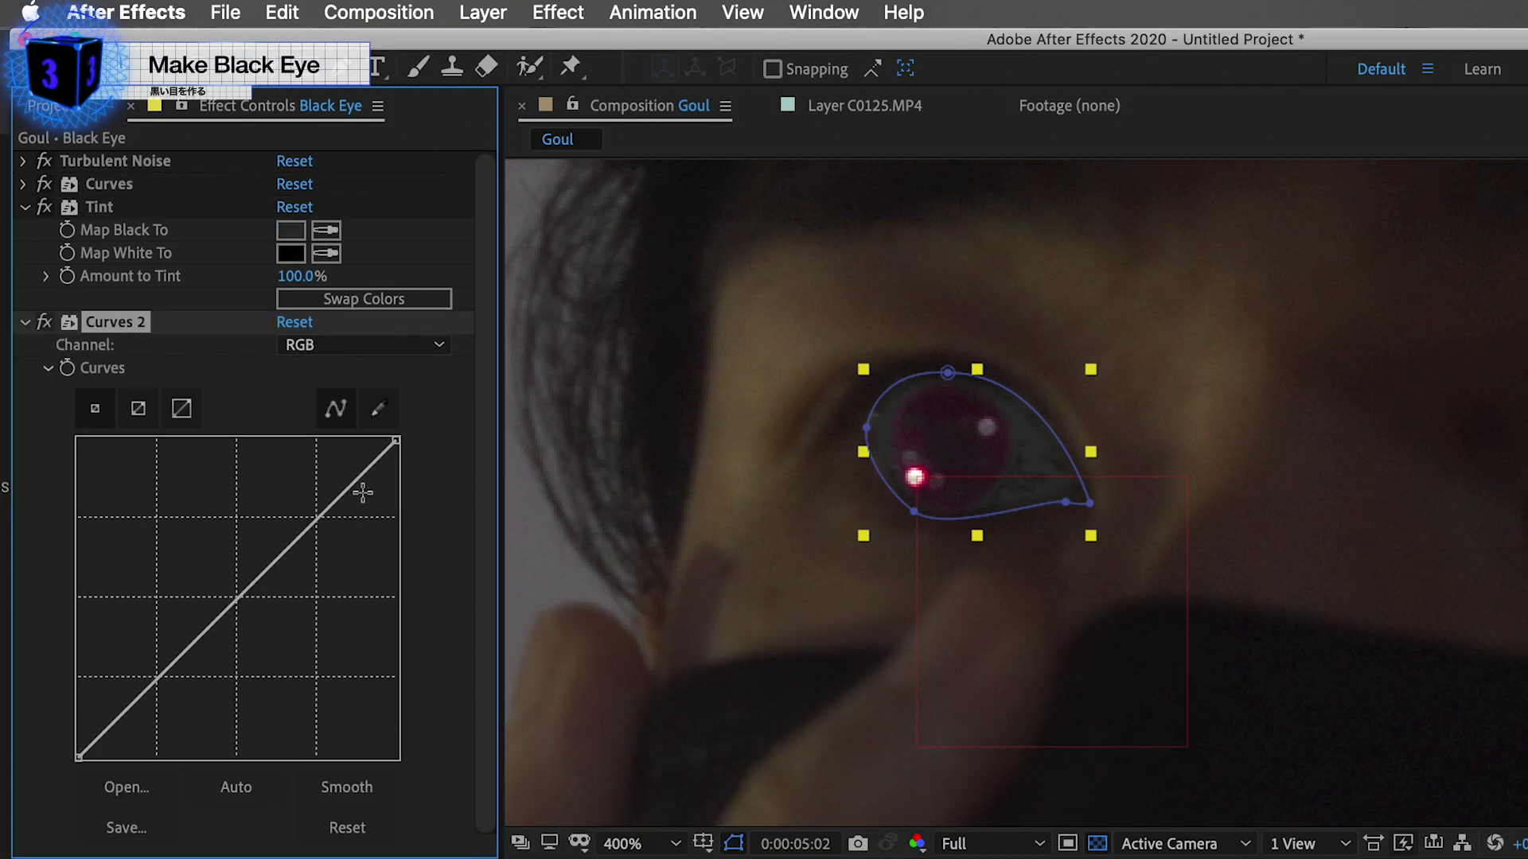
Add a second Curves with lowered, arched points to darken the eye further, then preview.
mouse_move(396, 440)
mouse_down()
mouse_move(434, 637)
mouse_move(360, 615)
mouse_up()
drag(242, 673, 241, 666)
drag(396, 643, 403, 677)
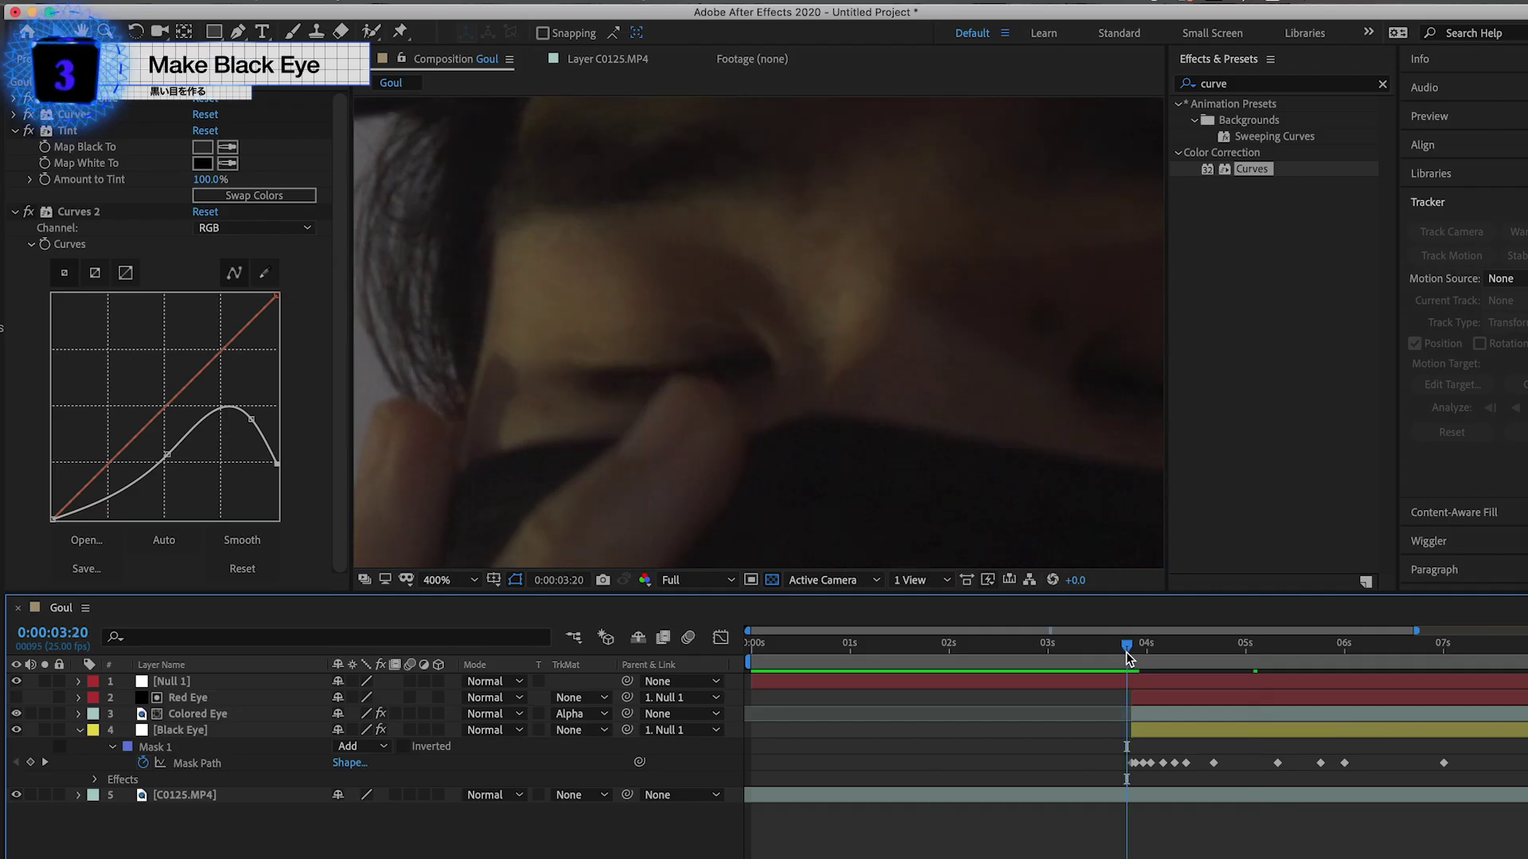
key(space)
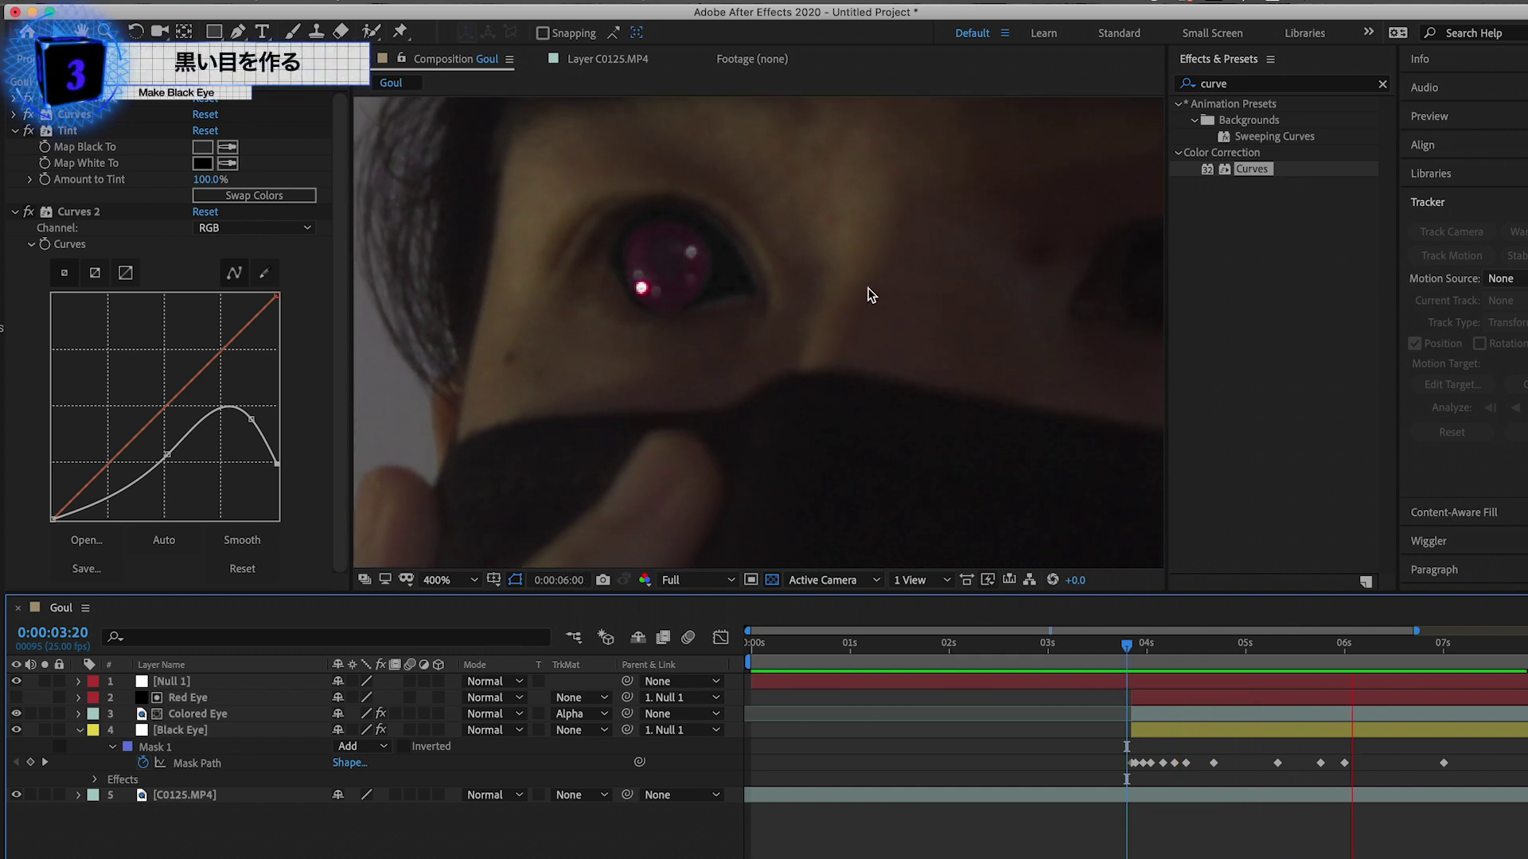
Adjust Black Eye's mask expansion, then preview the ghoul eye from 0:00:03:16 and return to the clip start.
scroll(870, 289, down, 4)
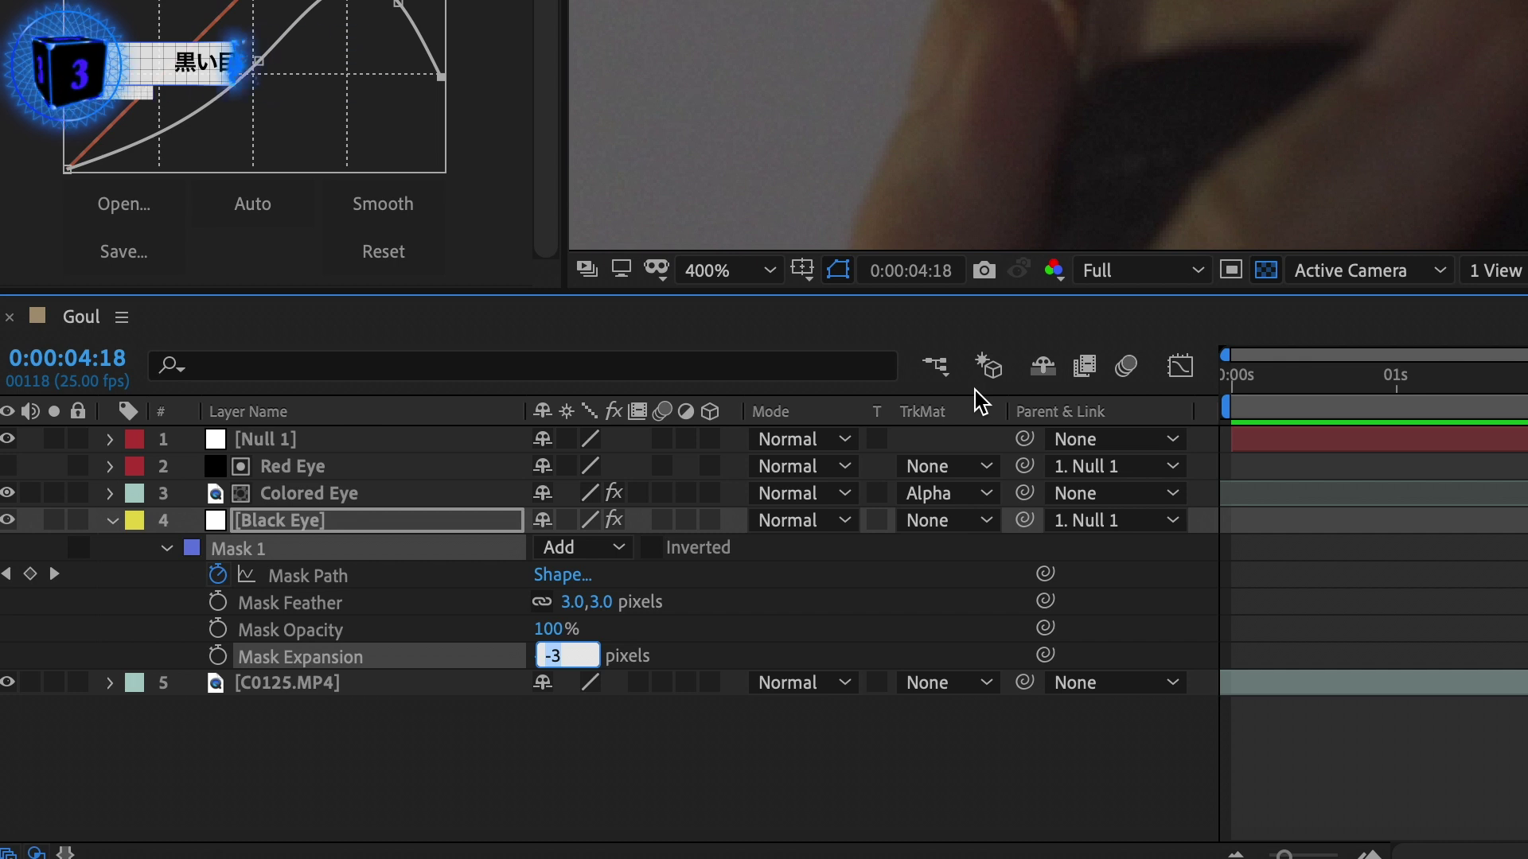
key(Up)
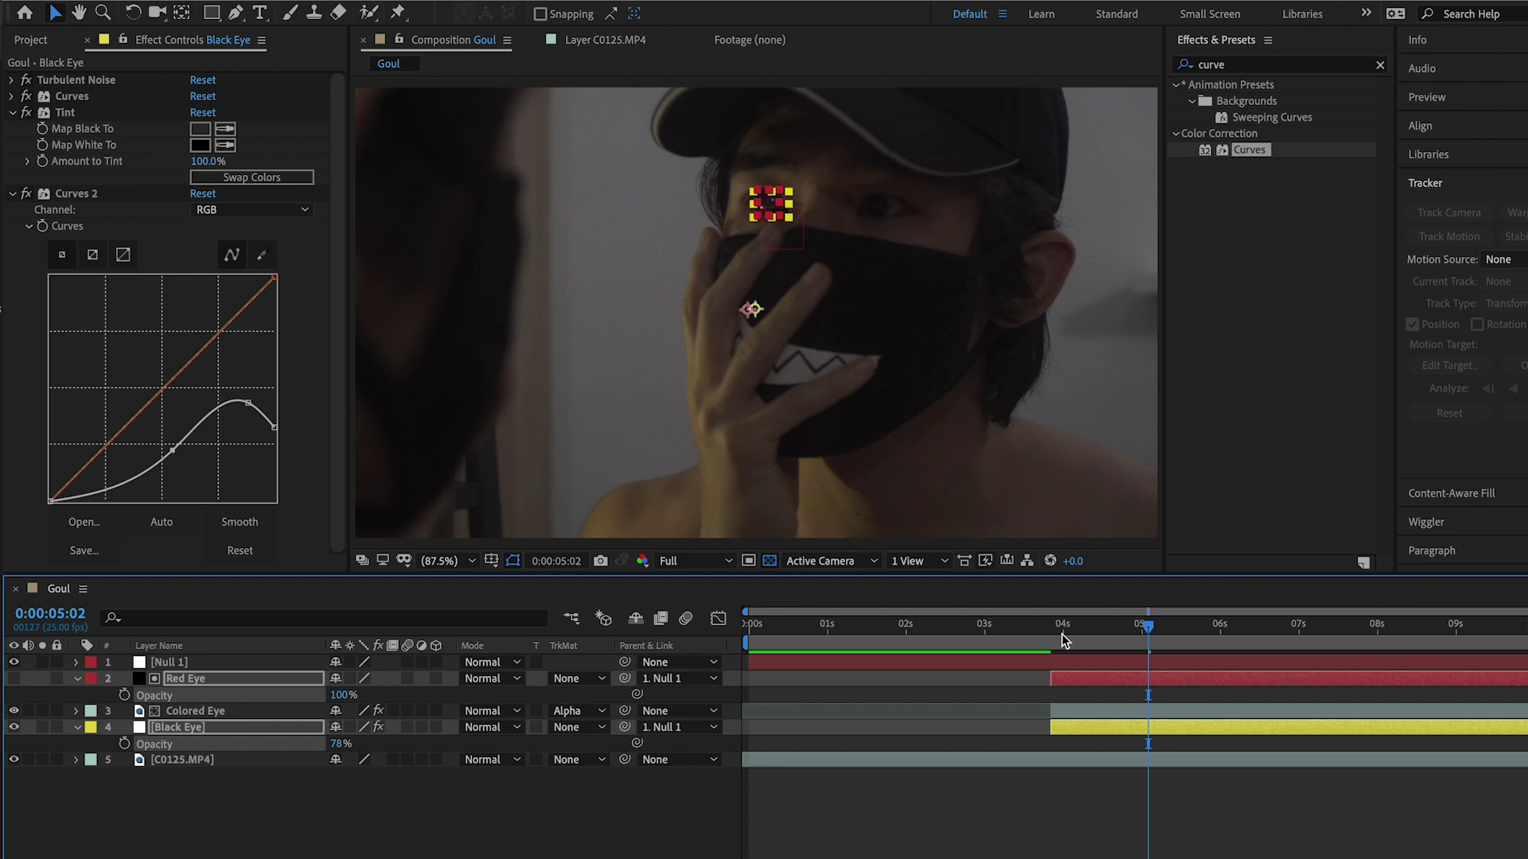
click(1036, 636)
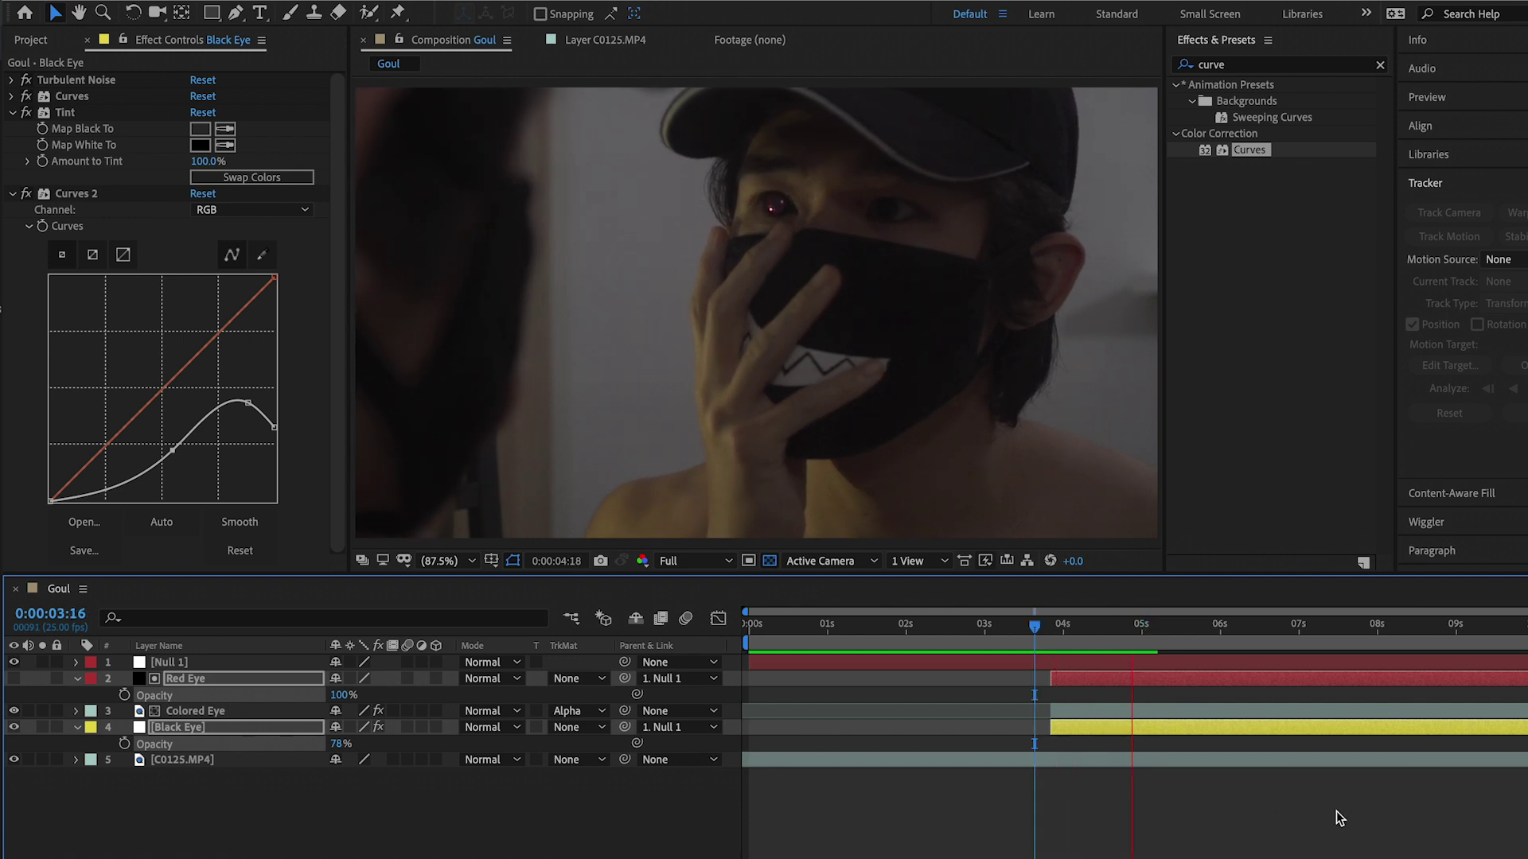
key(space)
drag(952, 627, 654, 634)
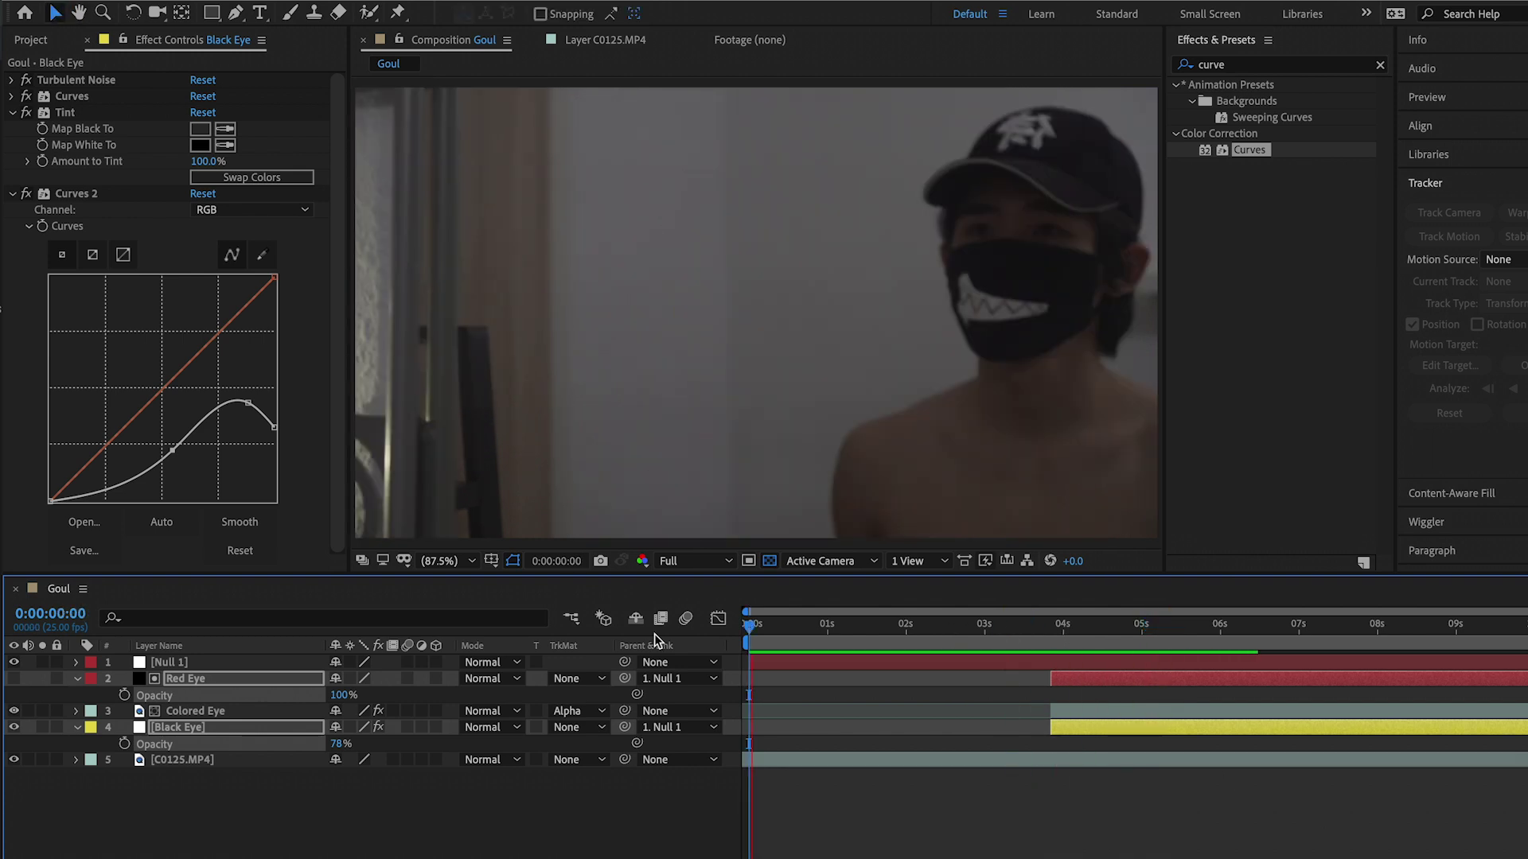